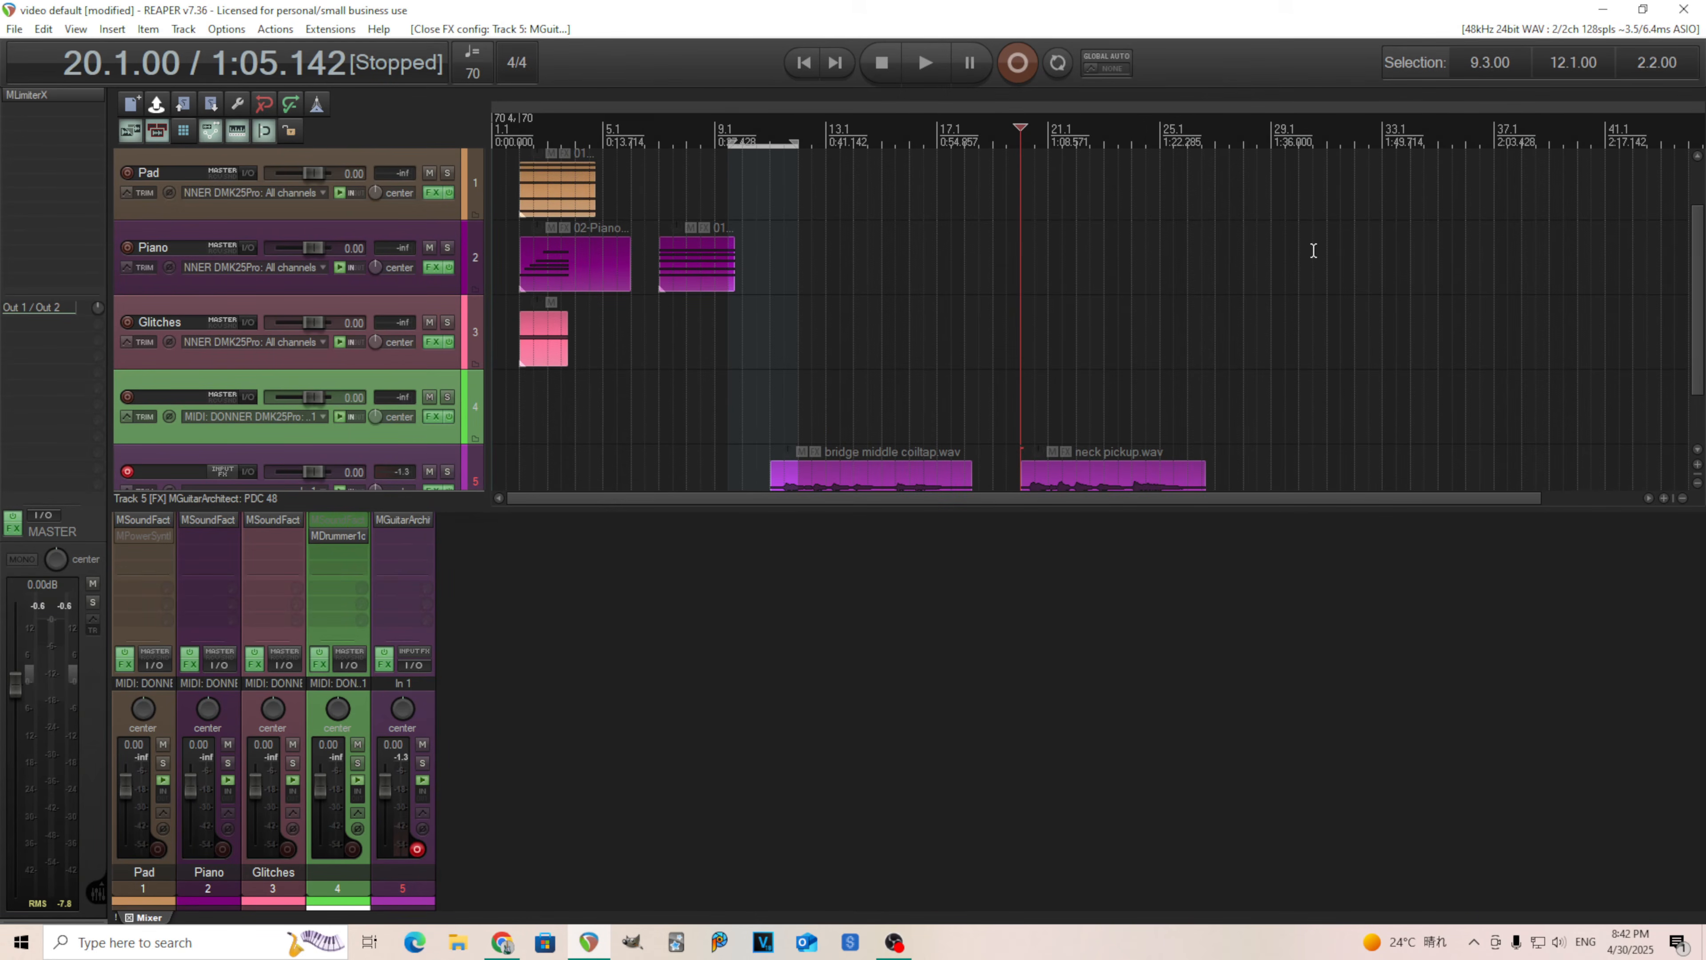
Play back the bridge middle coiltap clip and the neck pickup clip to compare their sound.
{"action": "left_click", "coordinate": [782, 236]}
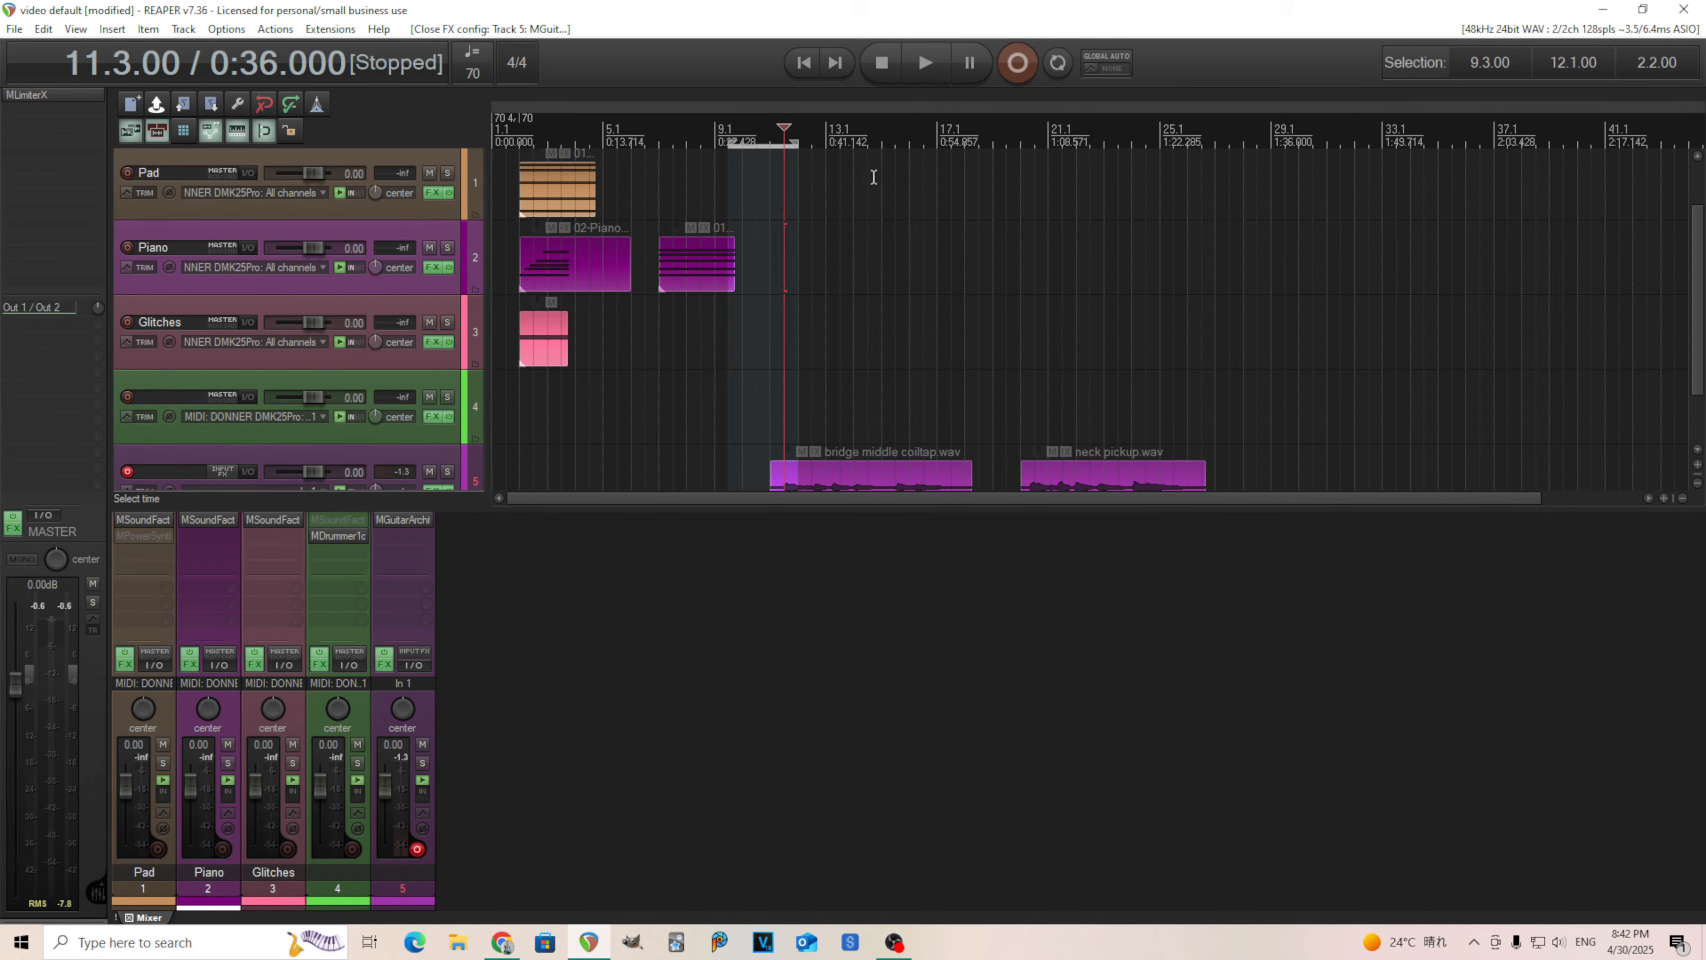
{"action": "left_click", "coordinate": [933, 64]}
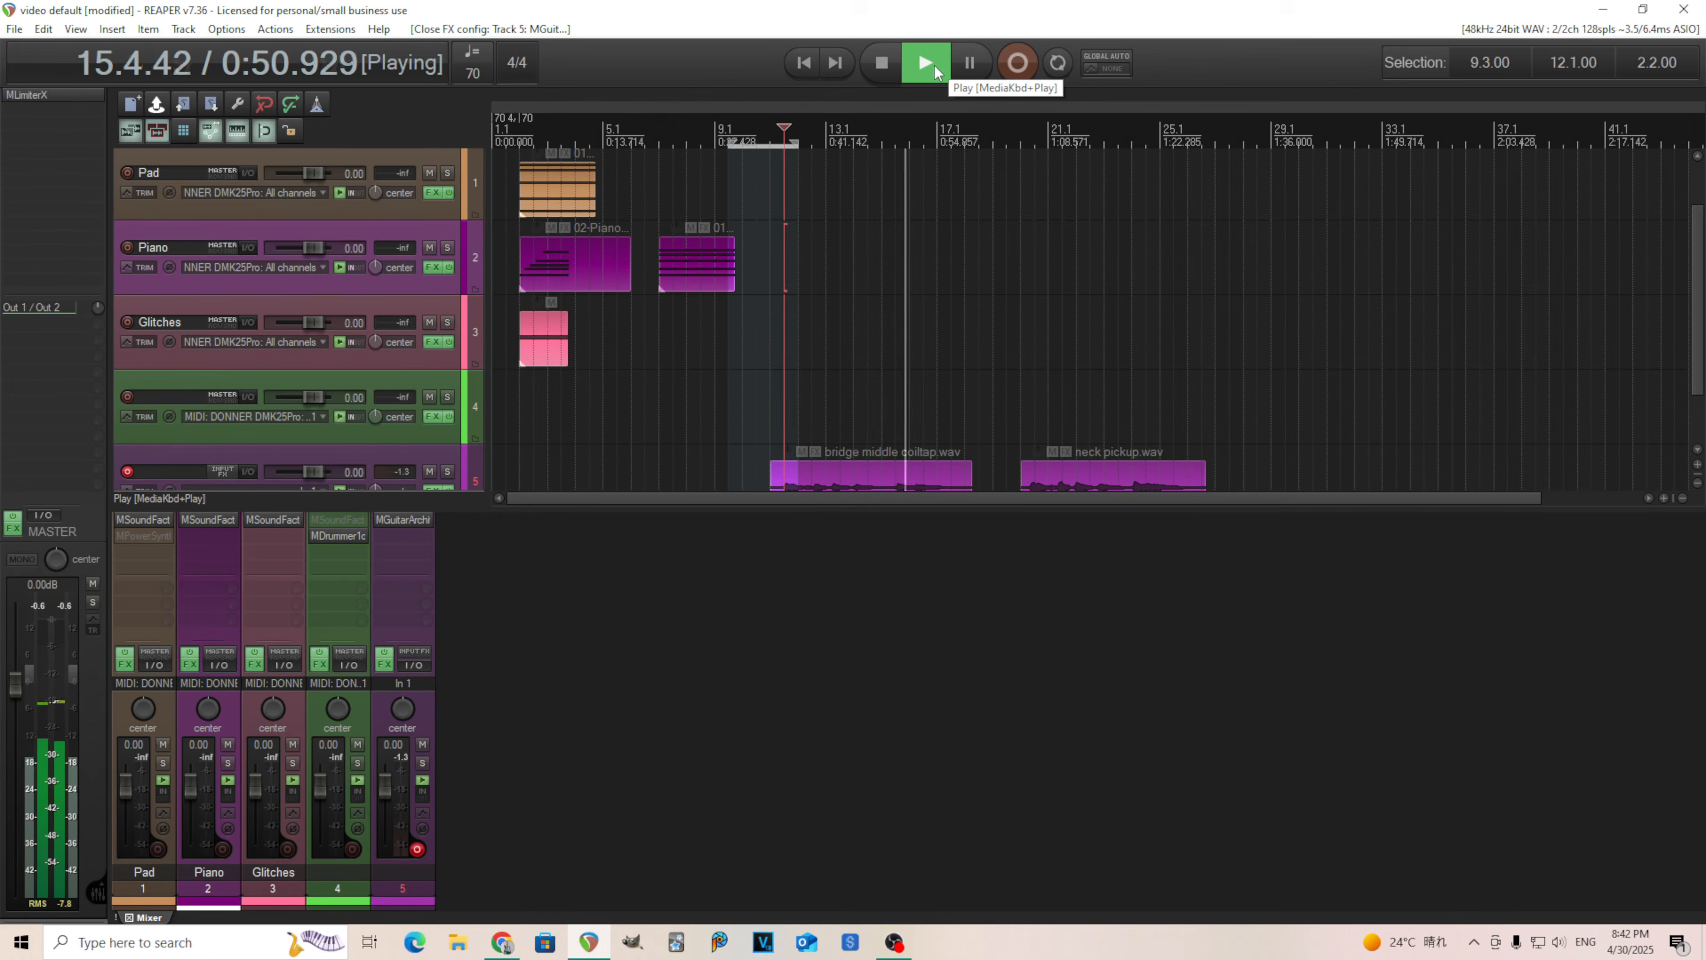
{"action": "left_click", "coordinate": [882, 64]}
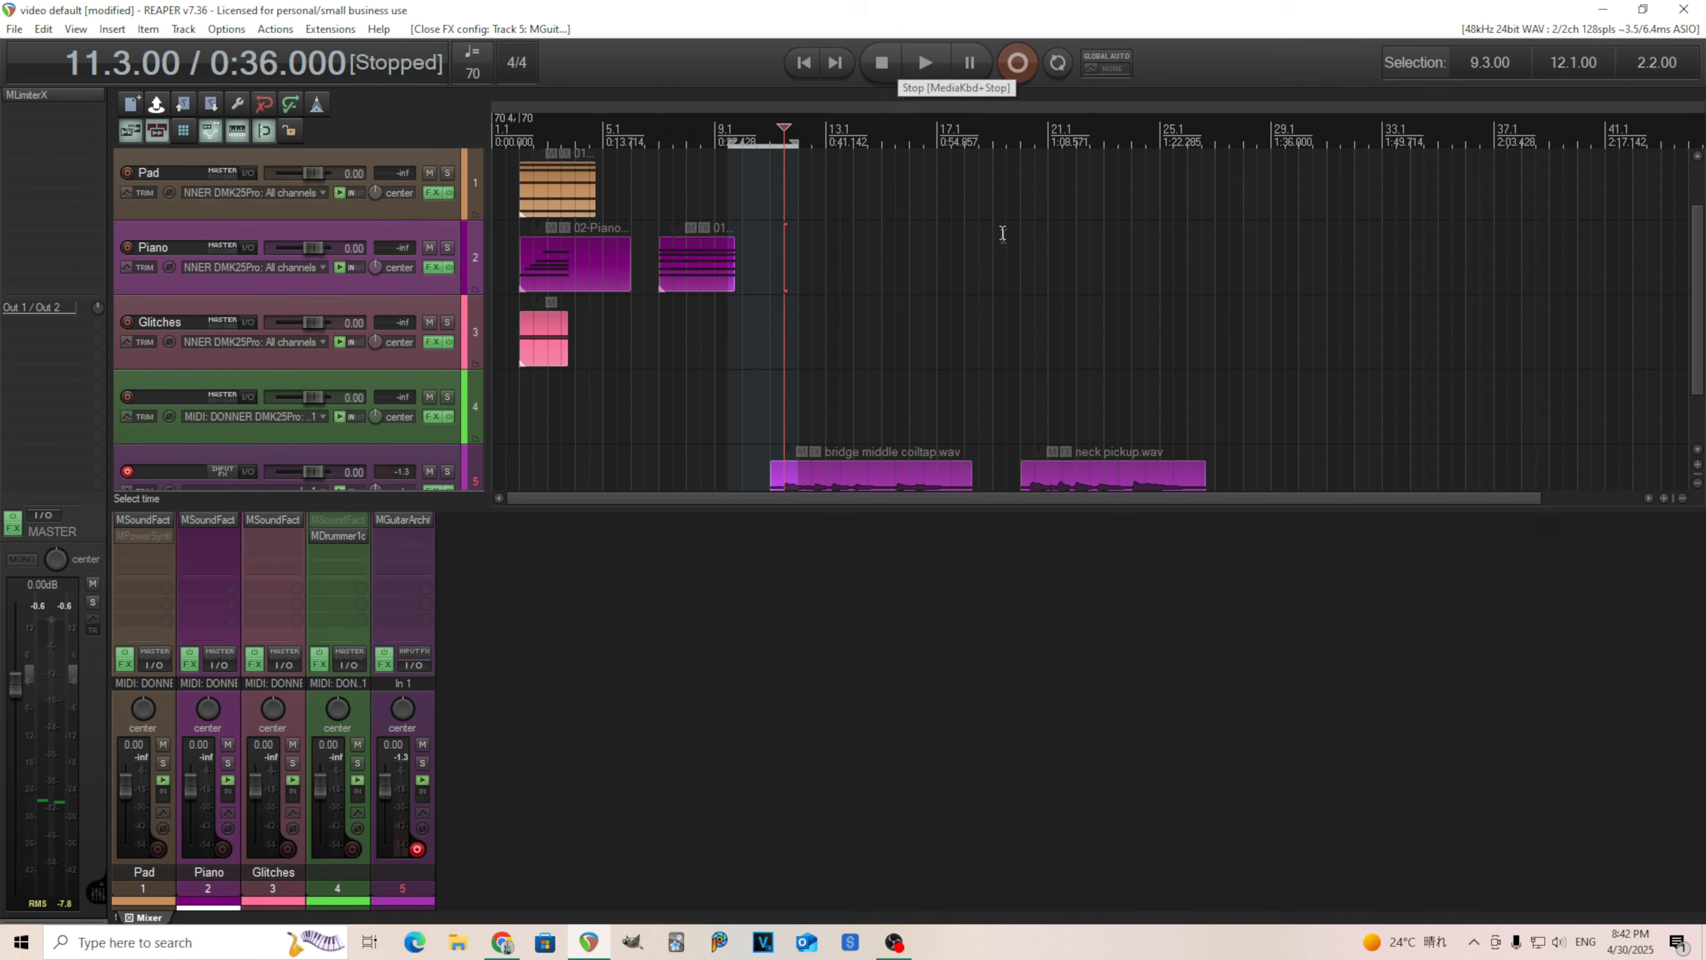
{"action": "left_click", "coordinate": [1026, 285]}
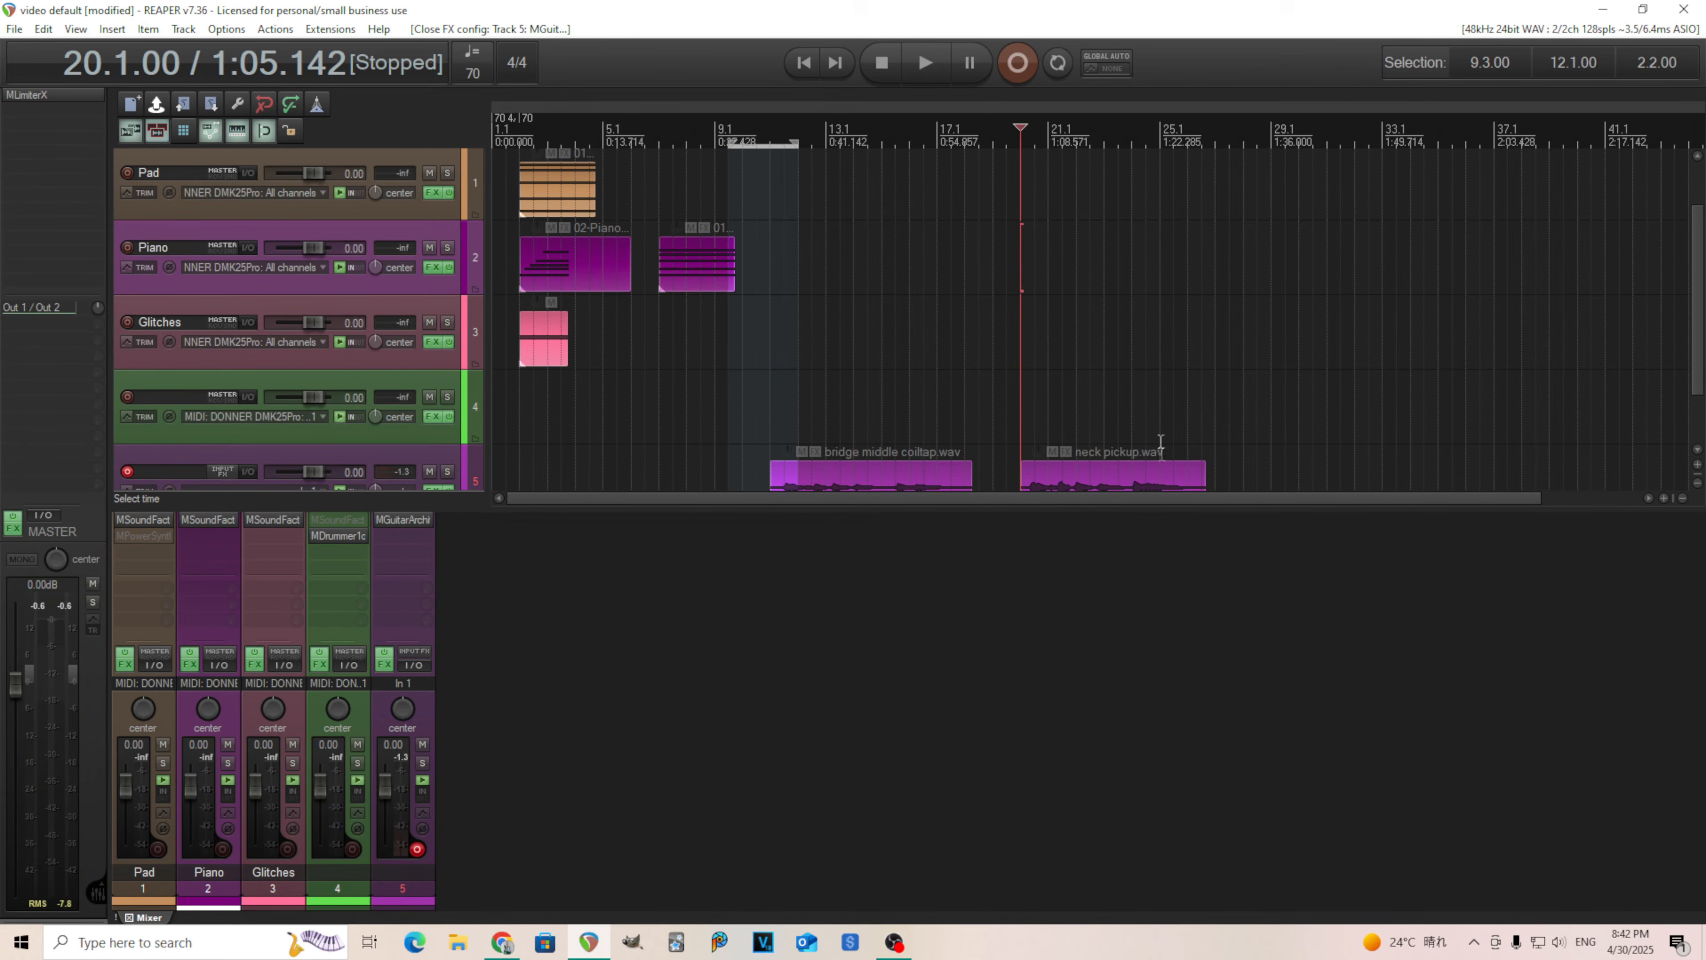
{"action": "left_click", "coordinate": [933, 57]}
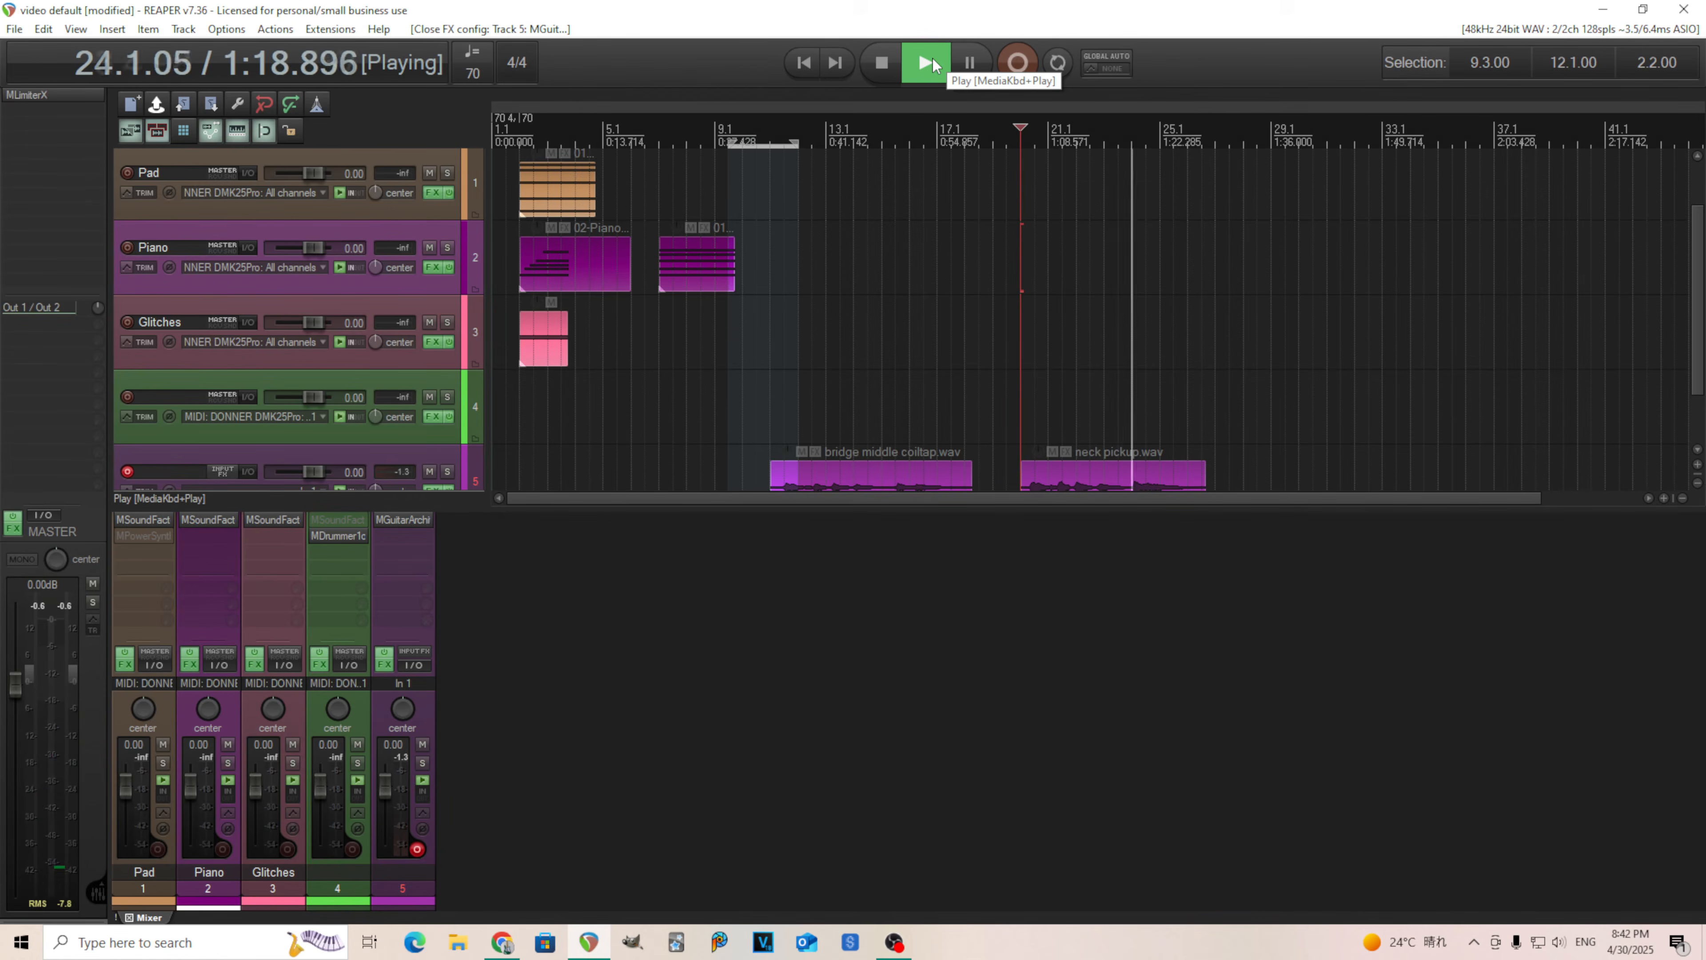
{"action": "left_click", "coordinate": [884, 62]}
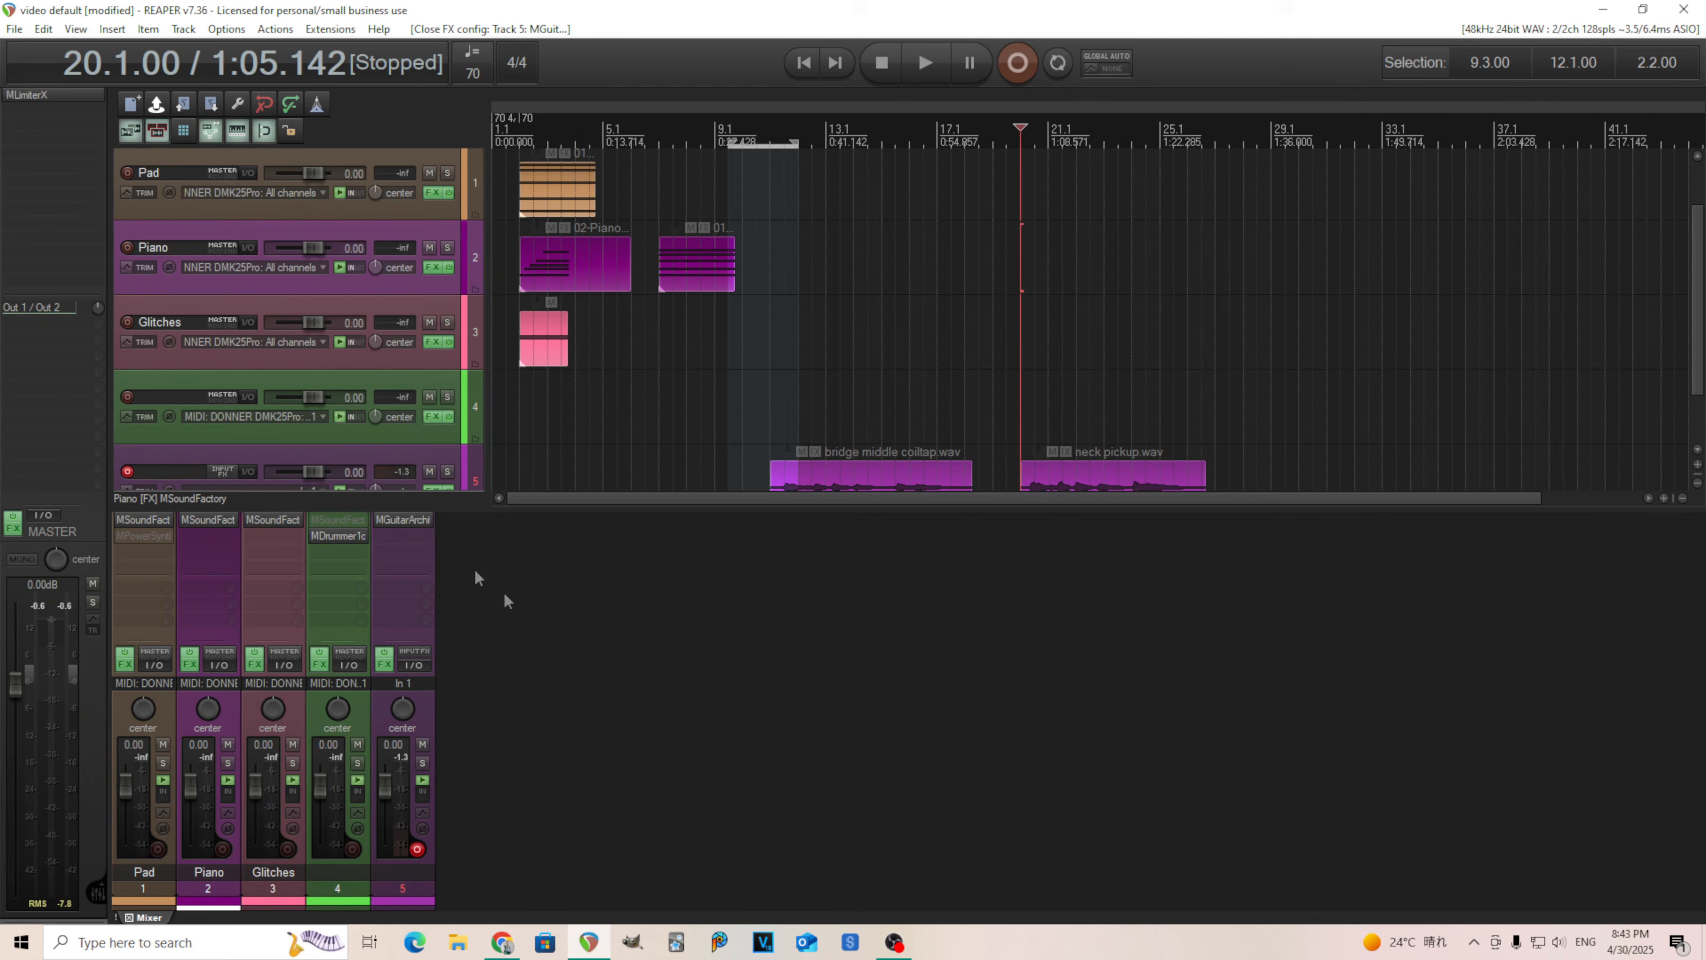
Add the MMatcher plugin to track 5 and move it ahead of MGuitarArchitect in the effects chain.
{"action": "right_click", "coordinate": [402, 554]}
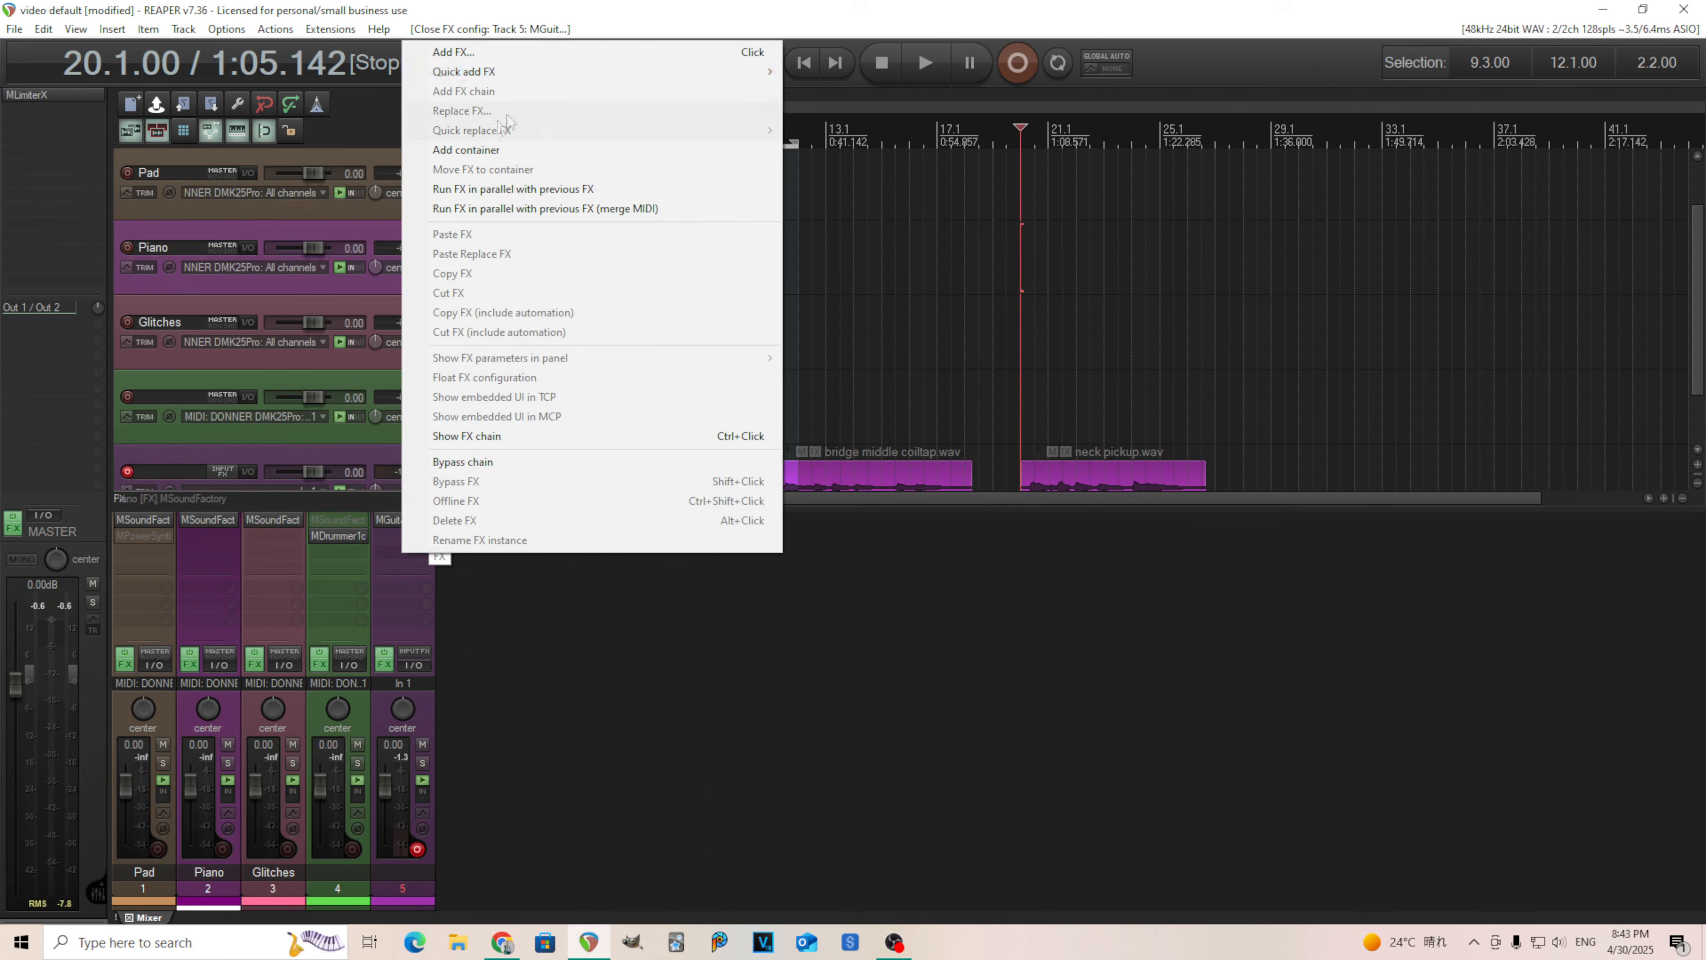
{"action": "mouse_move", "coordinate": [551, 73]}
{"action": "mouse_move", "coordinate": [872, 77]}
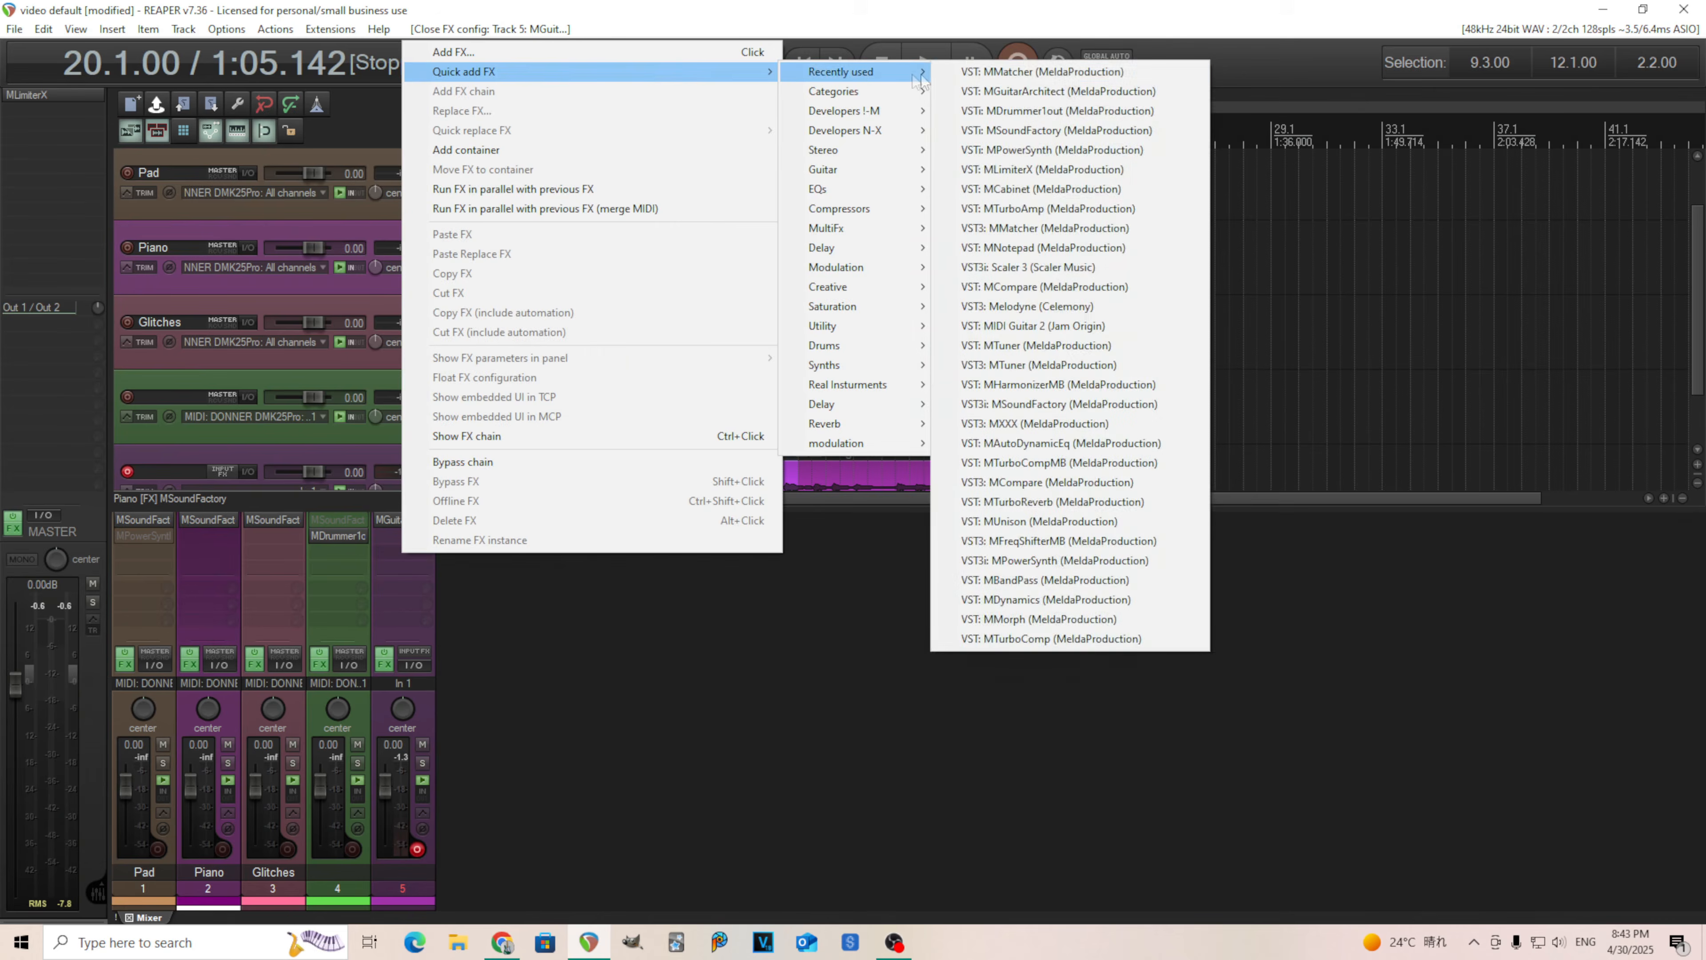
{"action": "left_click", "coordinate": [976, 72]}
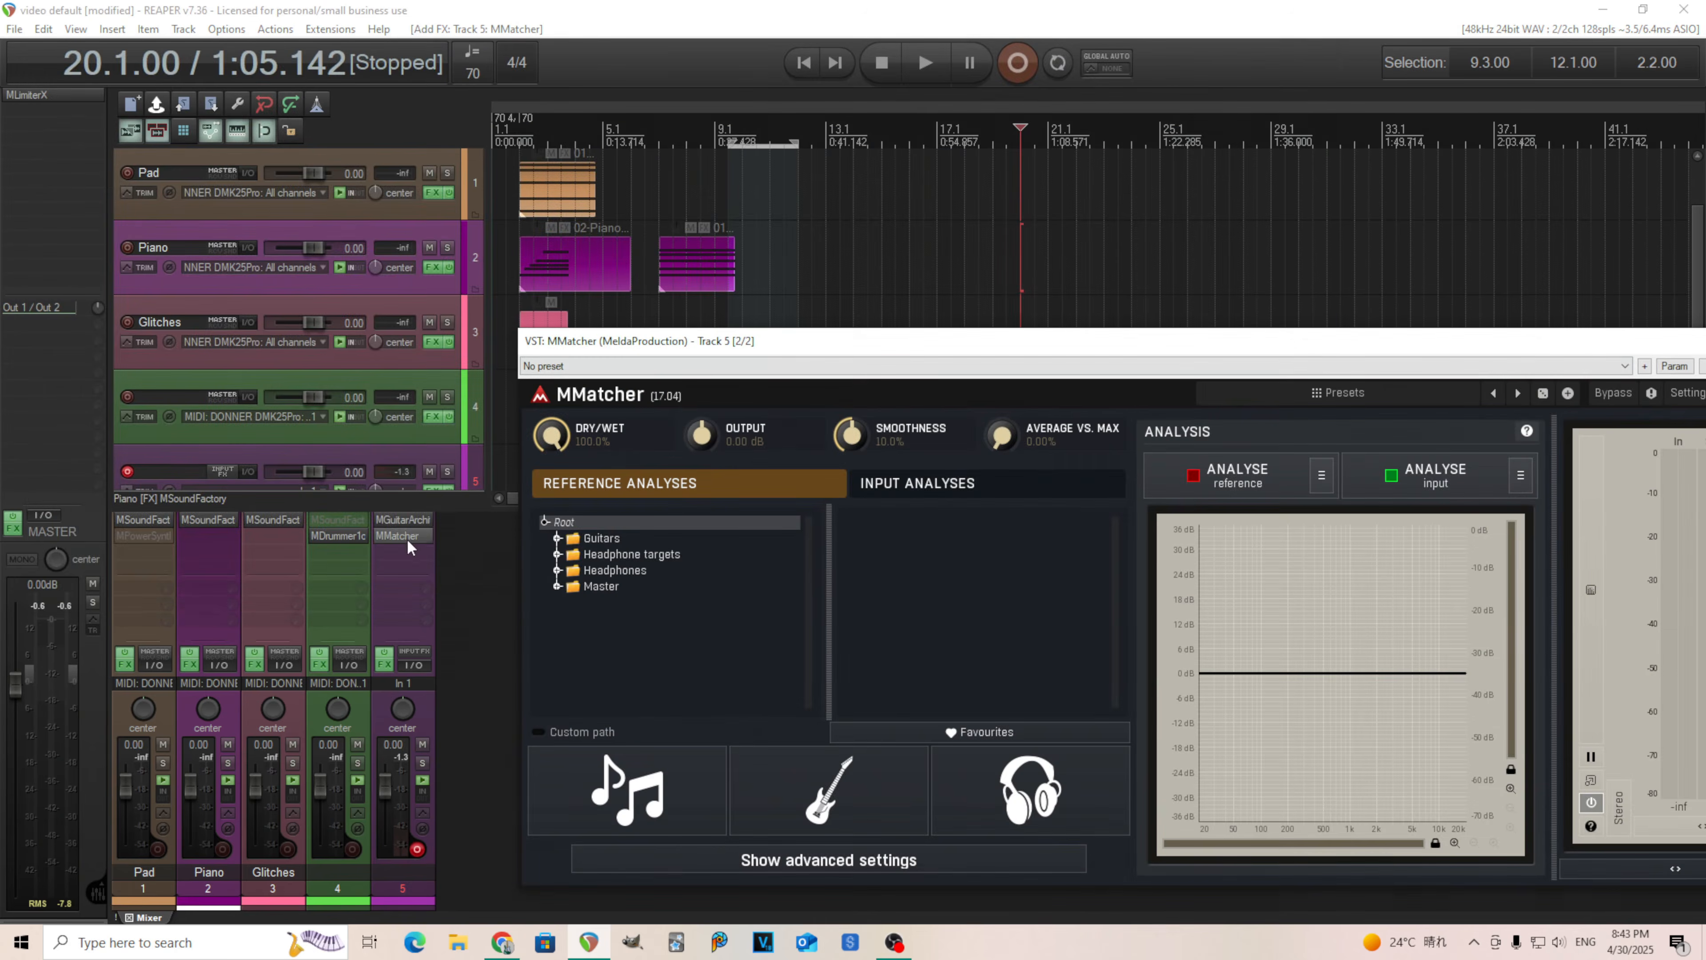
{"action": "left_click_drag", "start_coordinate": [407, 548], "coordinate": [403, 521]}
{"action": "left_click_drag", "start_coordinate": [841, 344], "coordinate": [519, 559]}
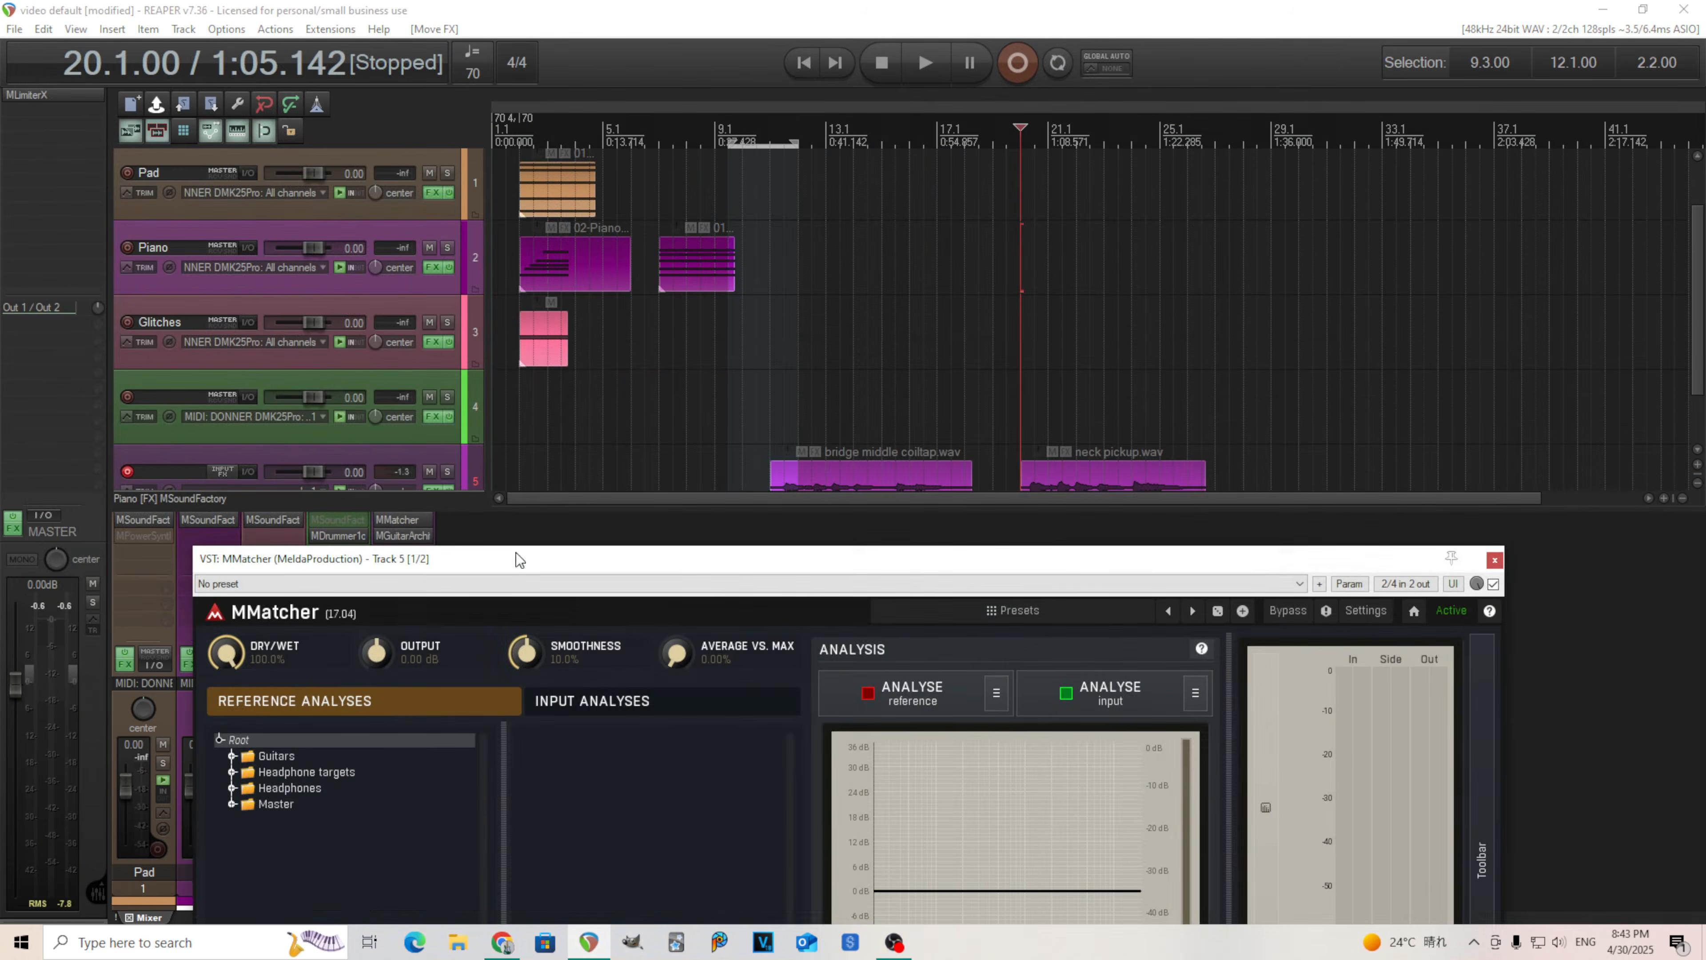
Place the edit cursor at the start of the bridge middle coiltap clip and disarm recording on track 5.
{"action": "left_click", "coordinate": [776, 412]}
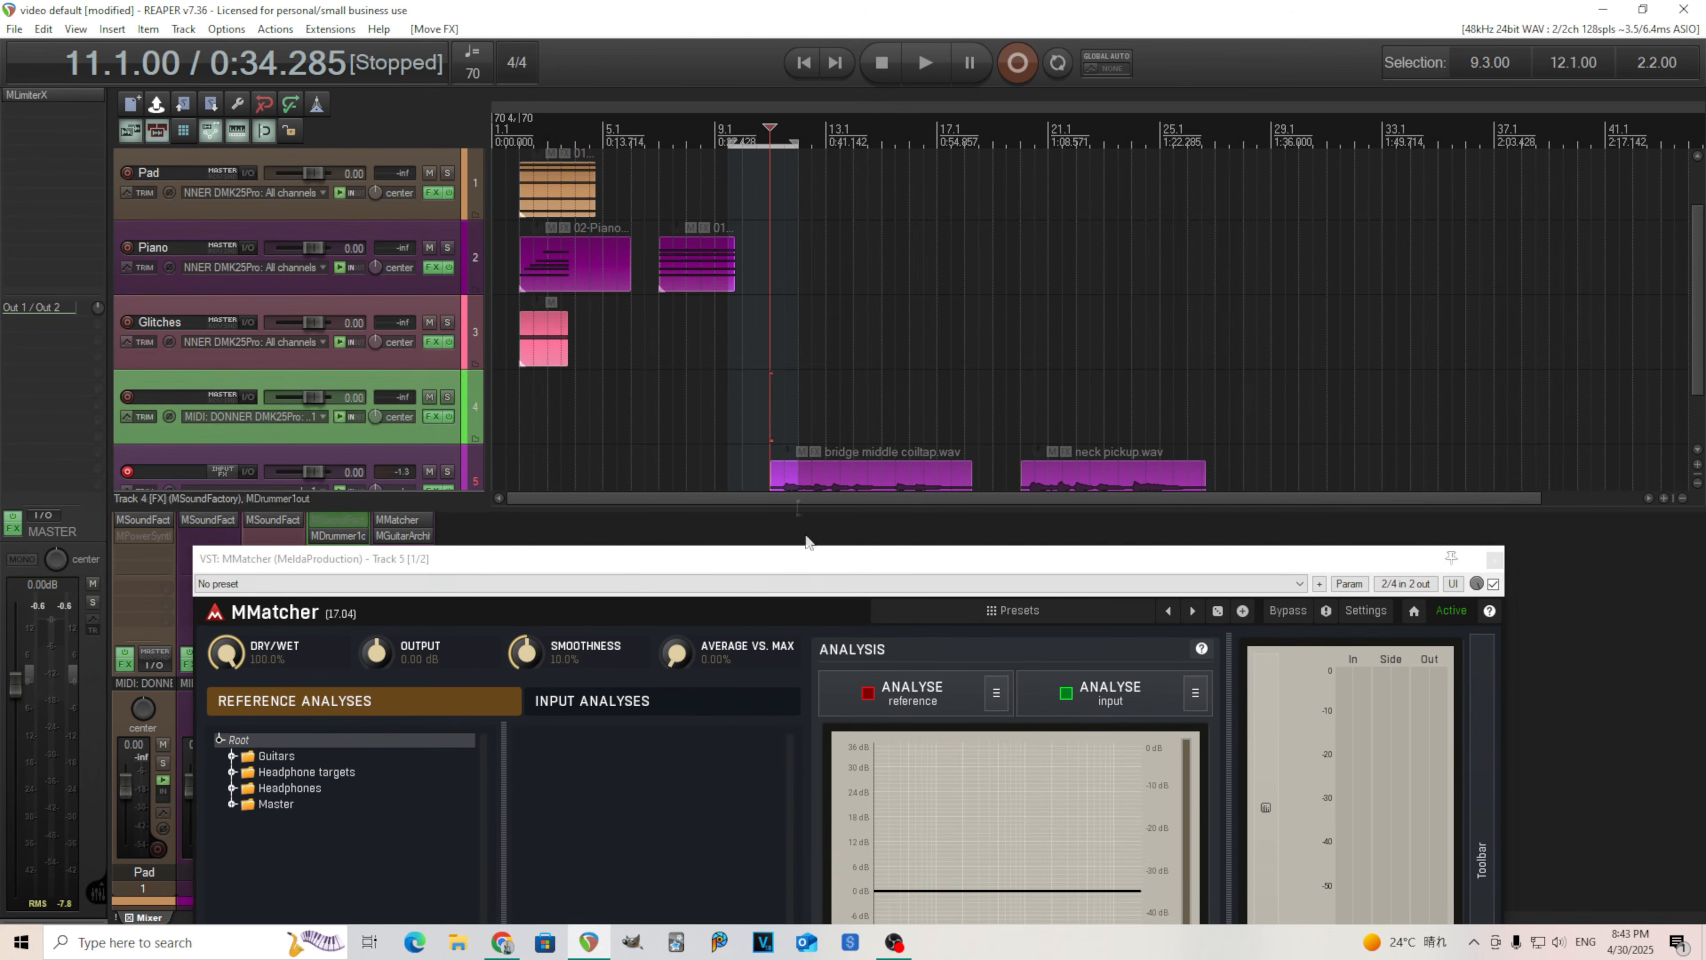
{"action": "left_click_drag", "start_coordinate": [796, 560], "coordinate": [1183, 446]}
{"action": "left_click", "coordinate": [417, 848]}
{"action": "left_click_drag", "start_coordinate": [1034, 444], "coordinate": [641, 510]}
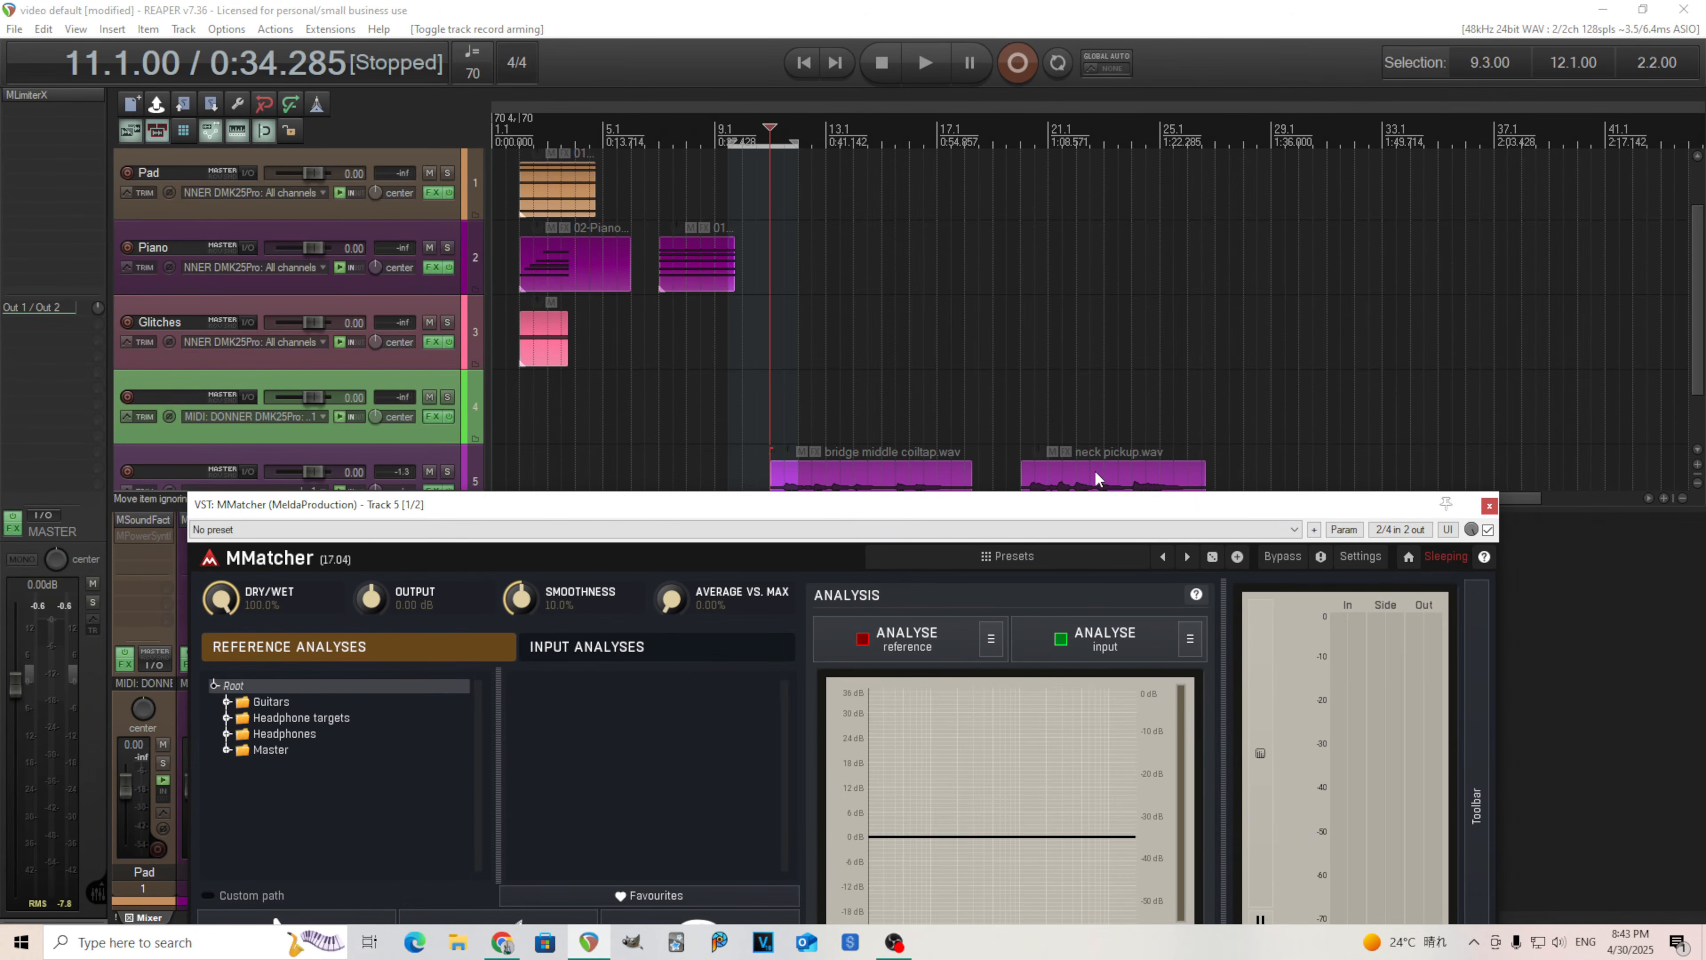
Capture MMatcher's reference analysis while playing the bridge middle coiltap clip, and end the analysis and playback.
{"action": "left_click", "coordinate": [923, 662]}
{"action": "left_click", "coordinate": [925, 63]}
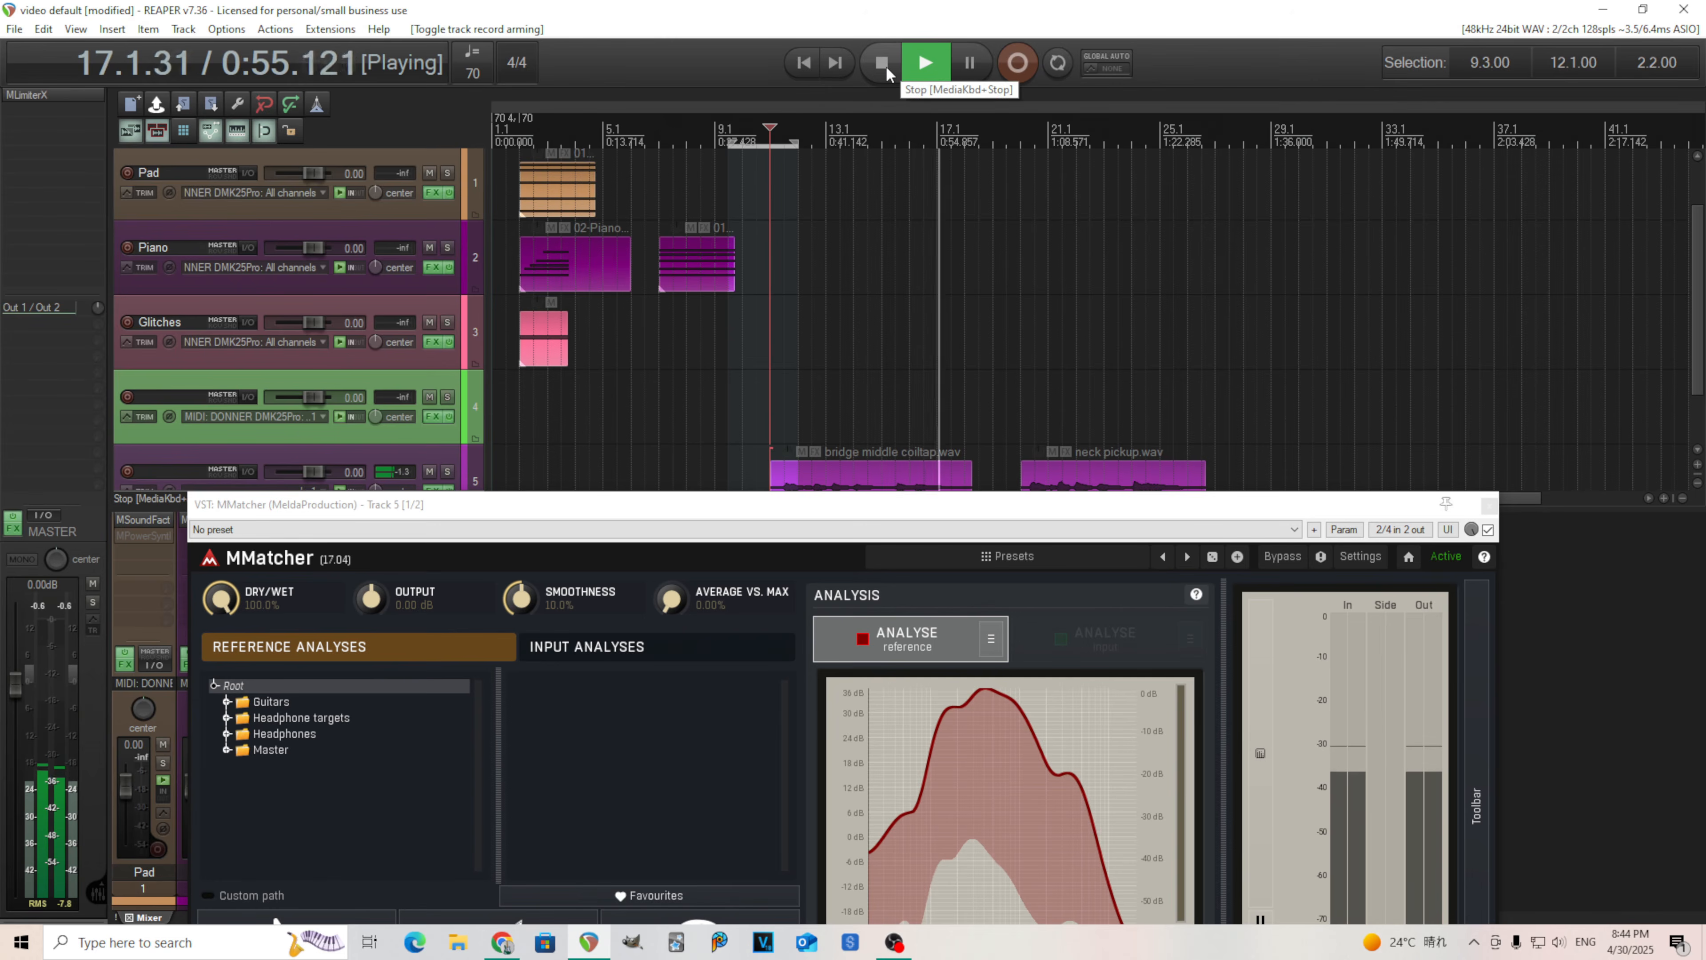
{"action": "left_click", "coordinate": [925, 643]}
{"action": "key", "text": "space"}
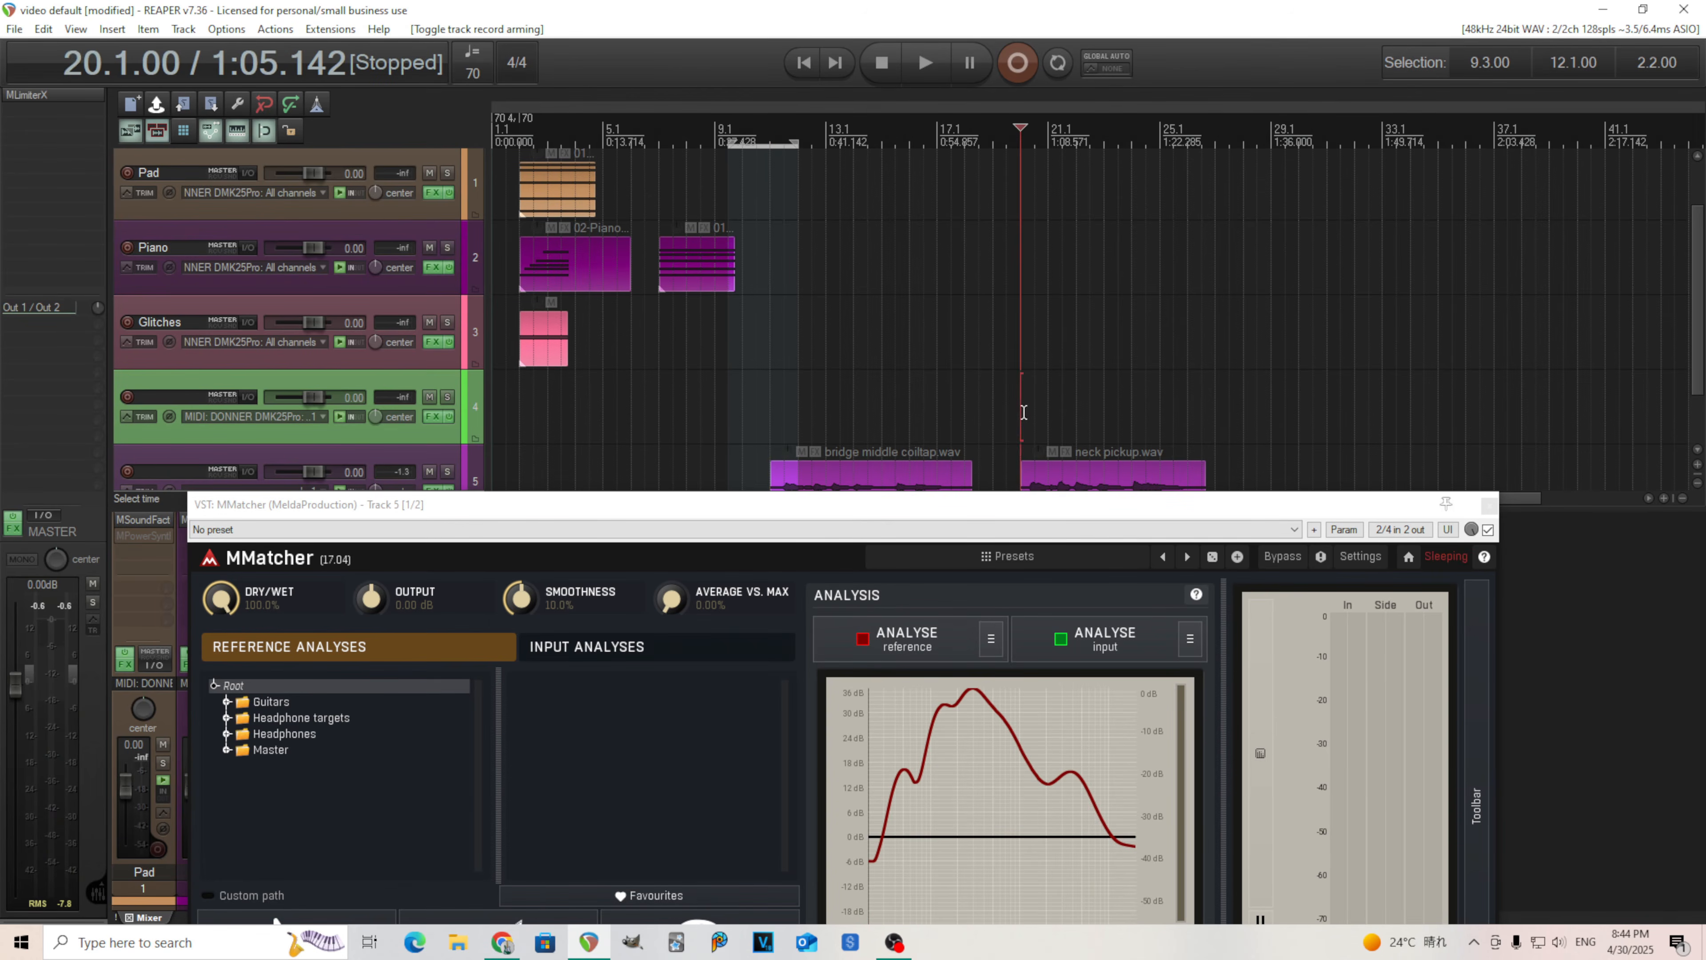
Capture MMatcher's input analysis while playing the neck pickup clip from 20.2.00, and end the analysis and playback.
{"action": "scroll", "coordinate": [1029, 412], "scroll_direction": "up", "scroll_amount": 2}
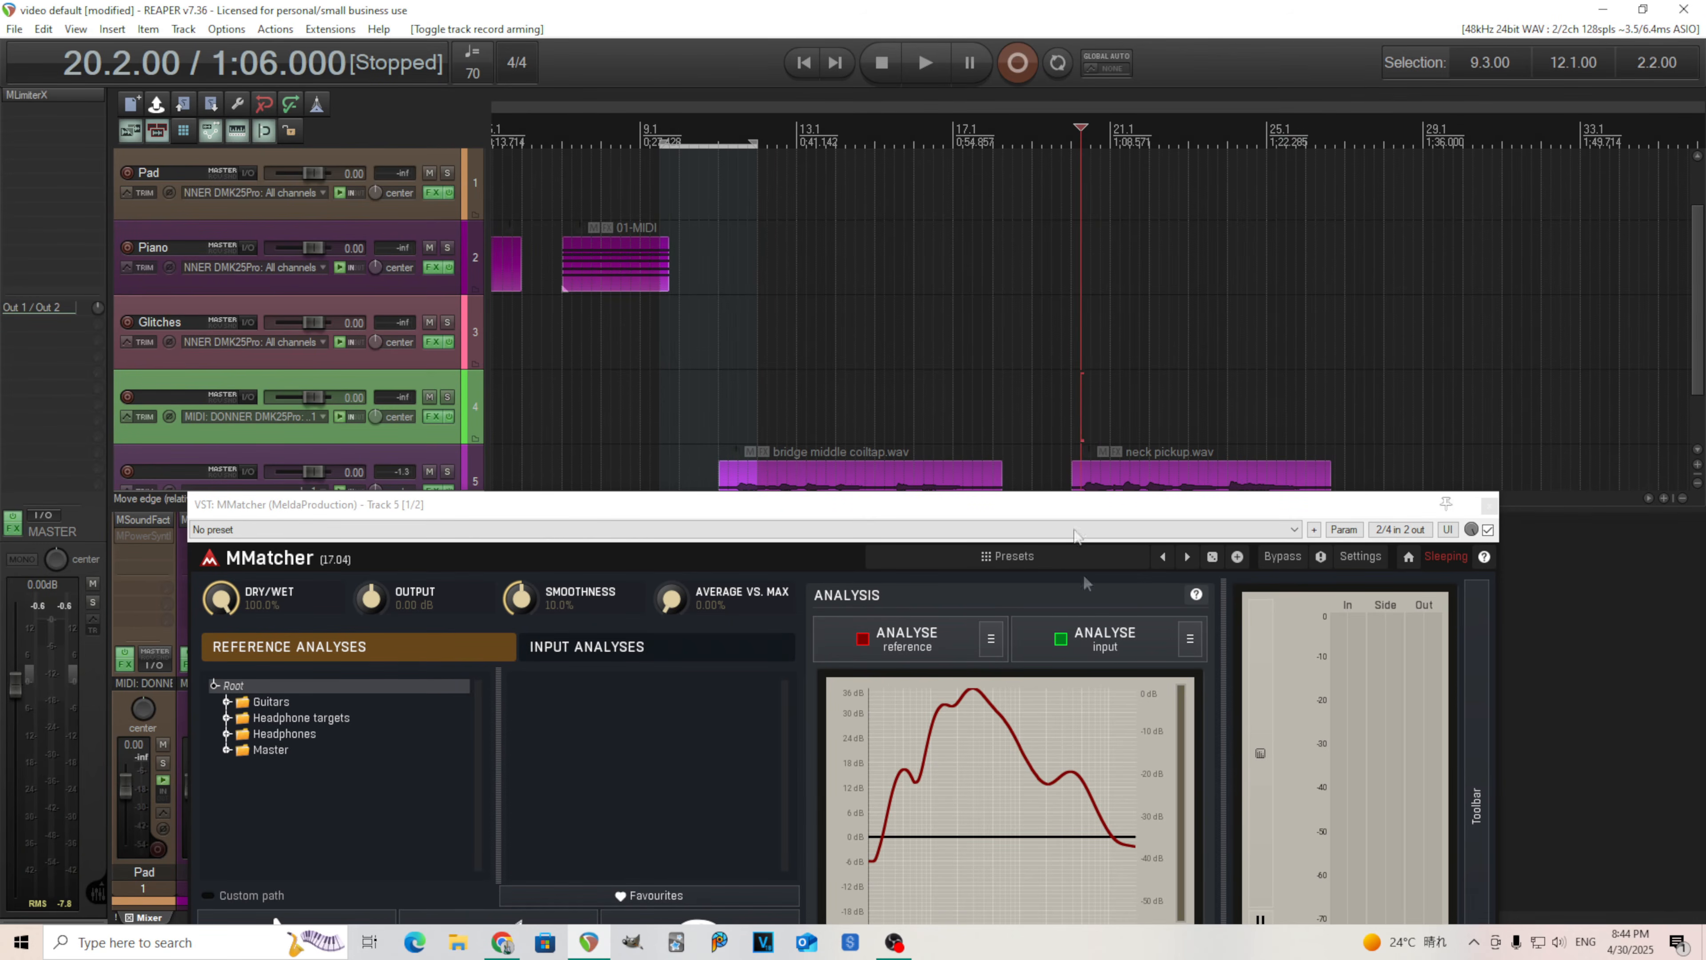
{"action": "left_click", "coordinate": [1114, 655]}
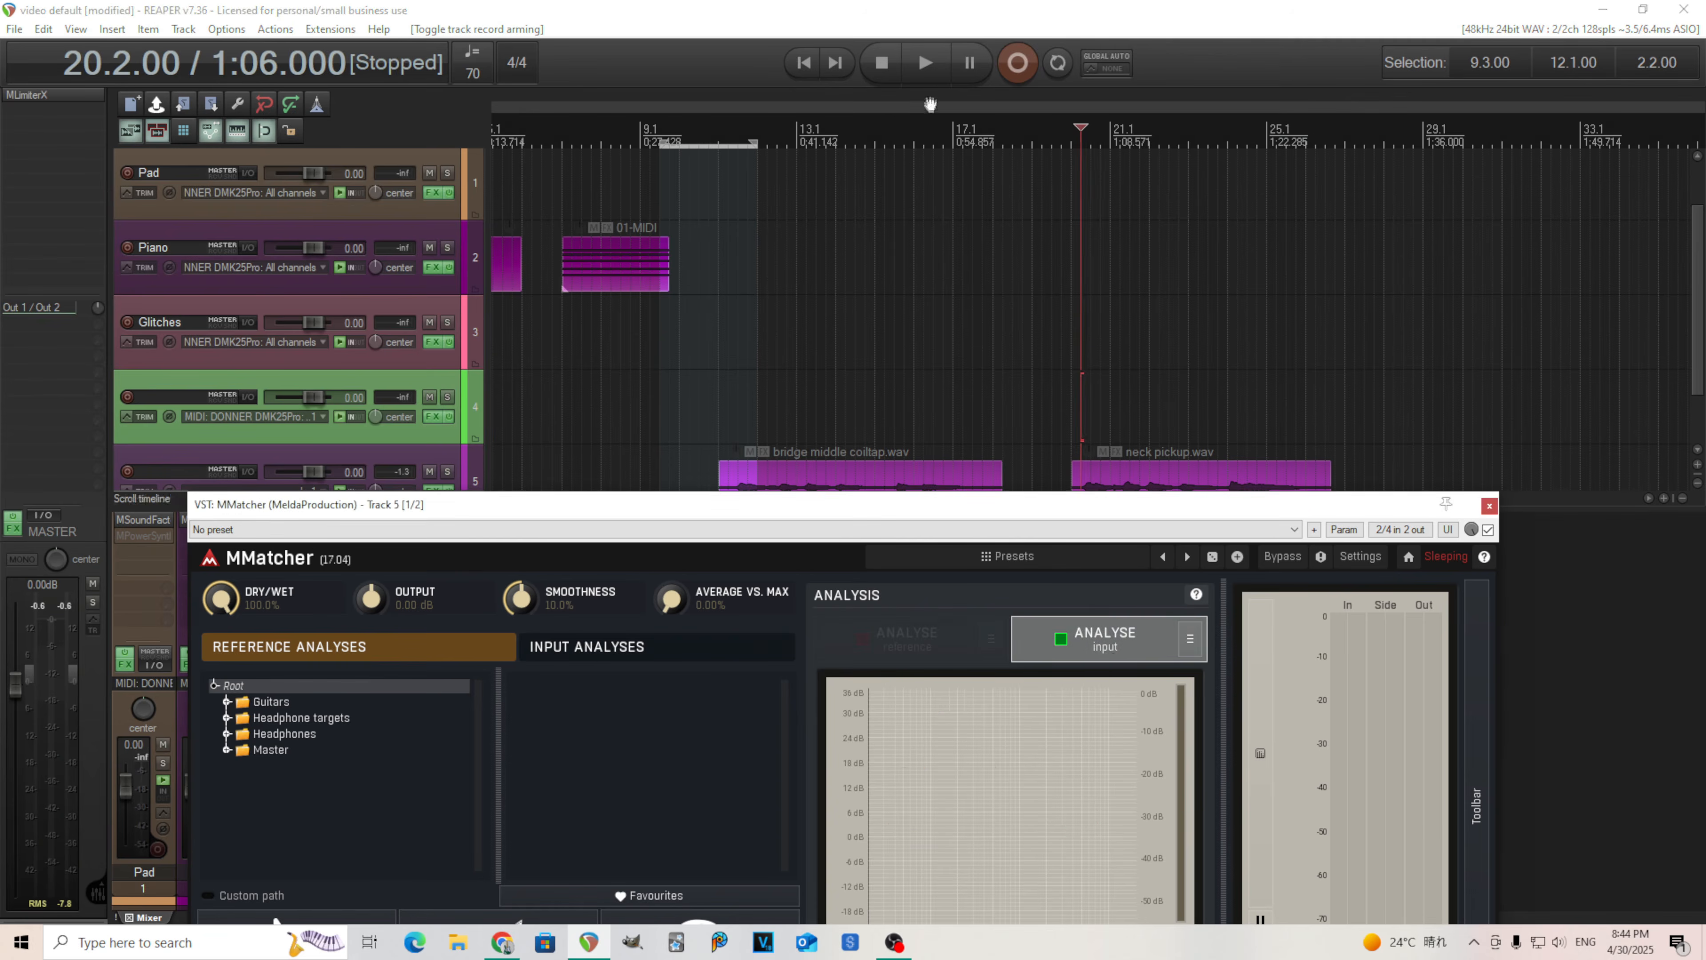
{"action": "left_click", "coordinate": [929, 74]}
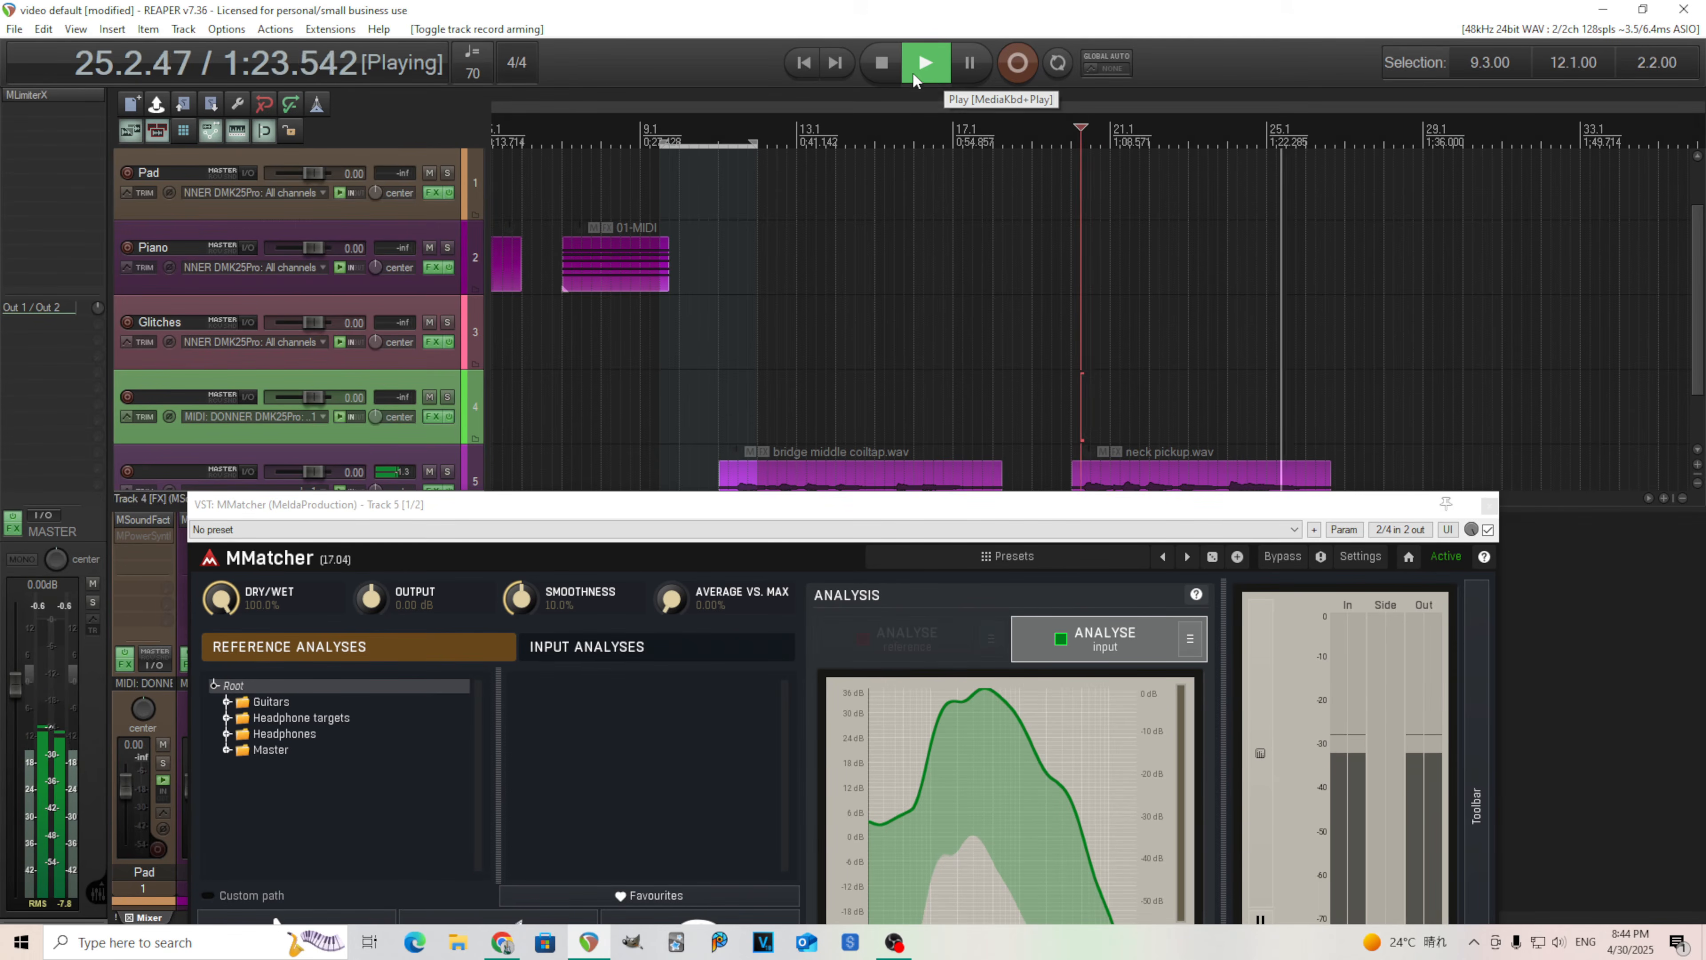
{"action": "left_click", "coordinate": [1121, 644]}
{"action": "left_click", "coordinate": [882, 63]}
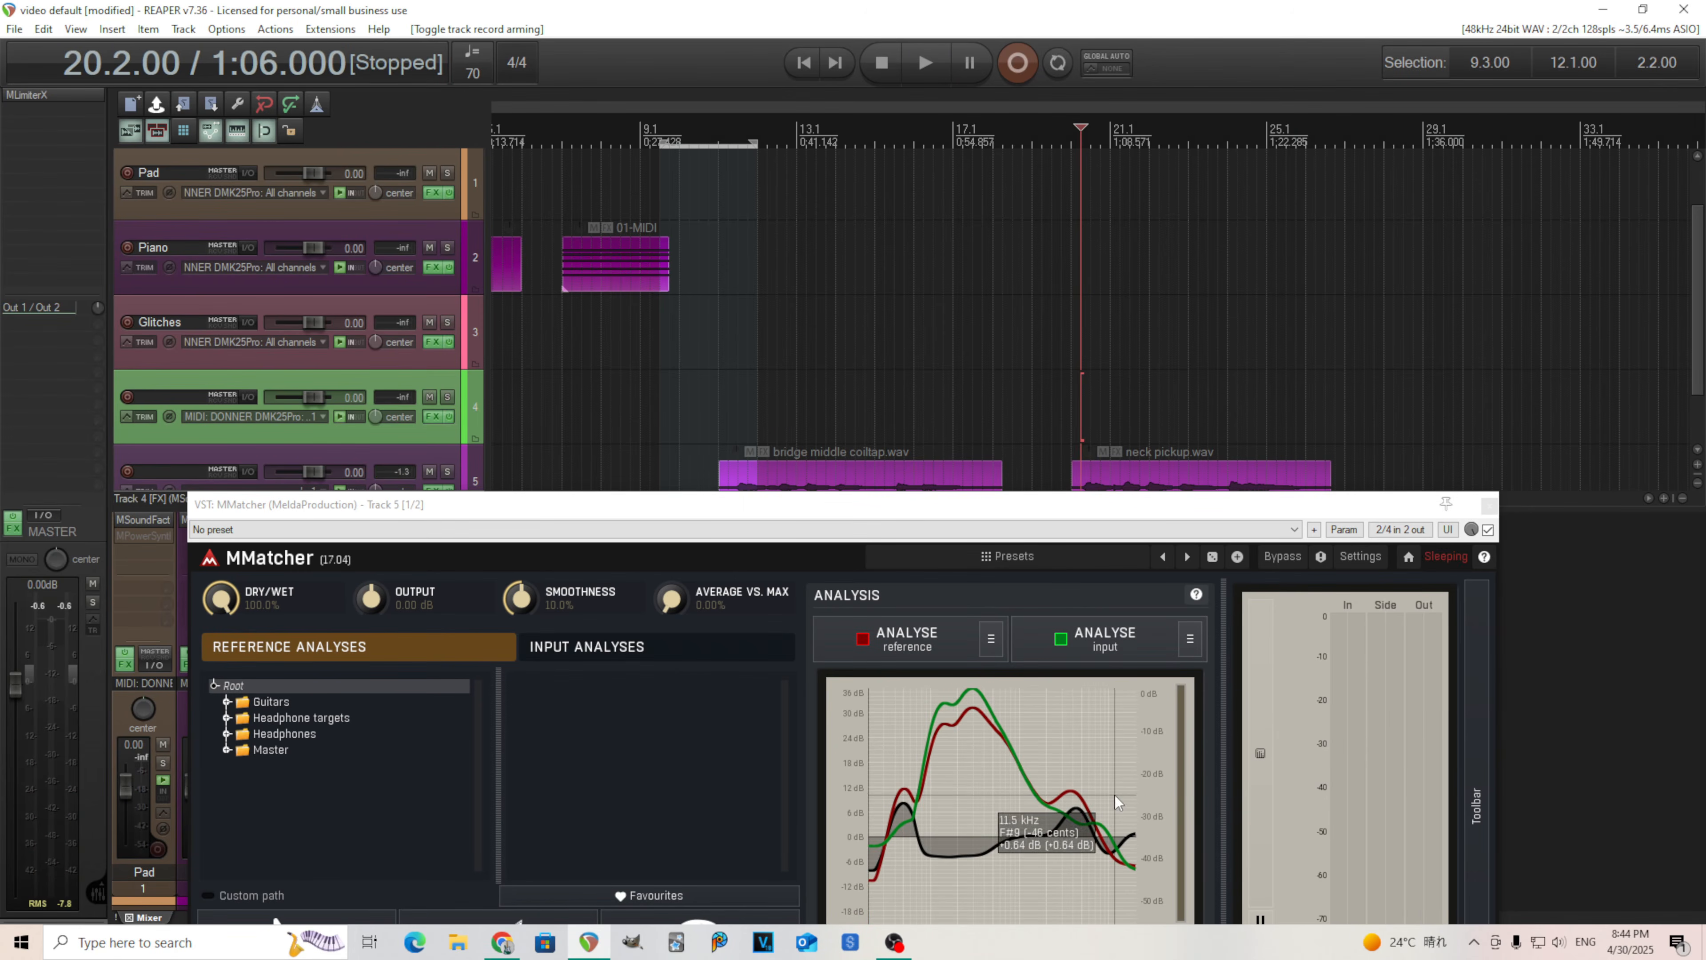
{"action": "left_click_drag", "start_coordinate": [920, 511], "coordinate": [841, 600]}
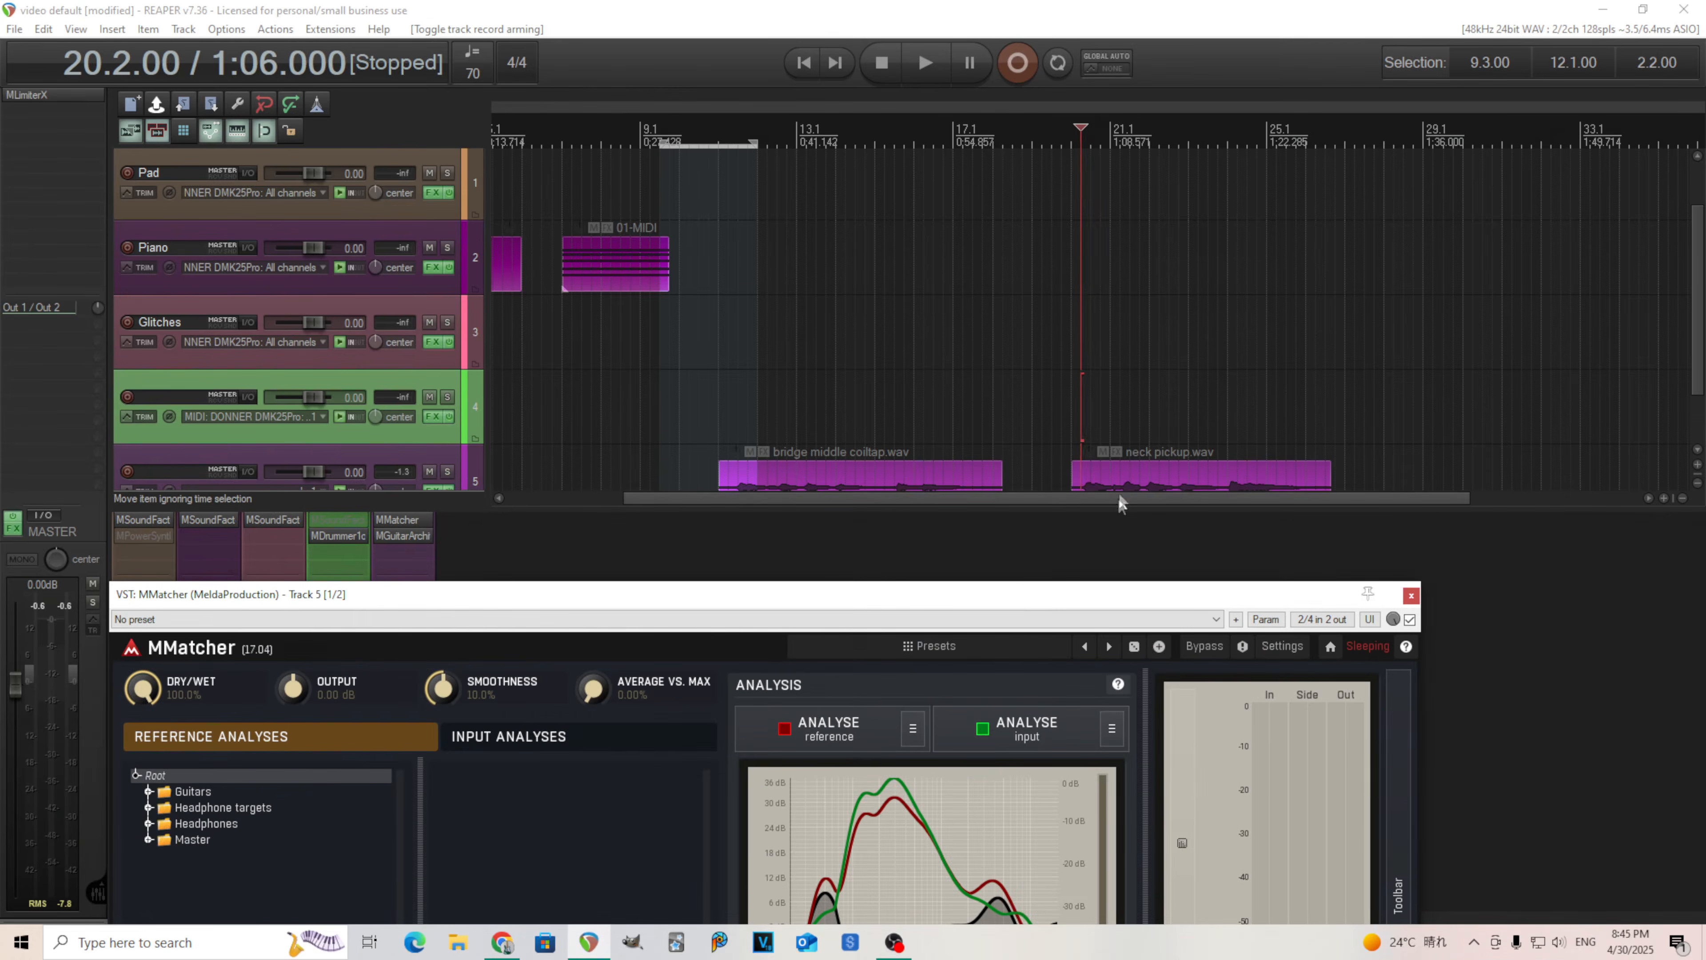
{"action": "left_click_drag", "start_coordinate": [1050, 598], "coordinate": [1199, 539]}
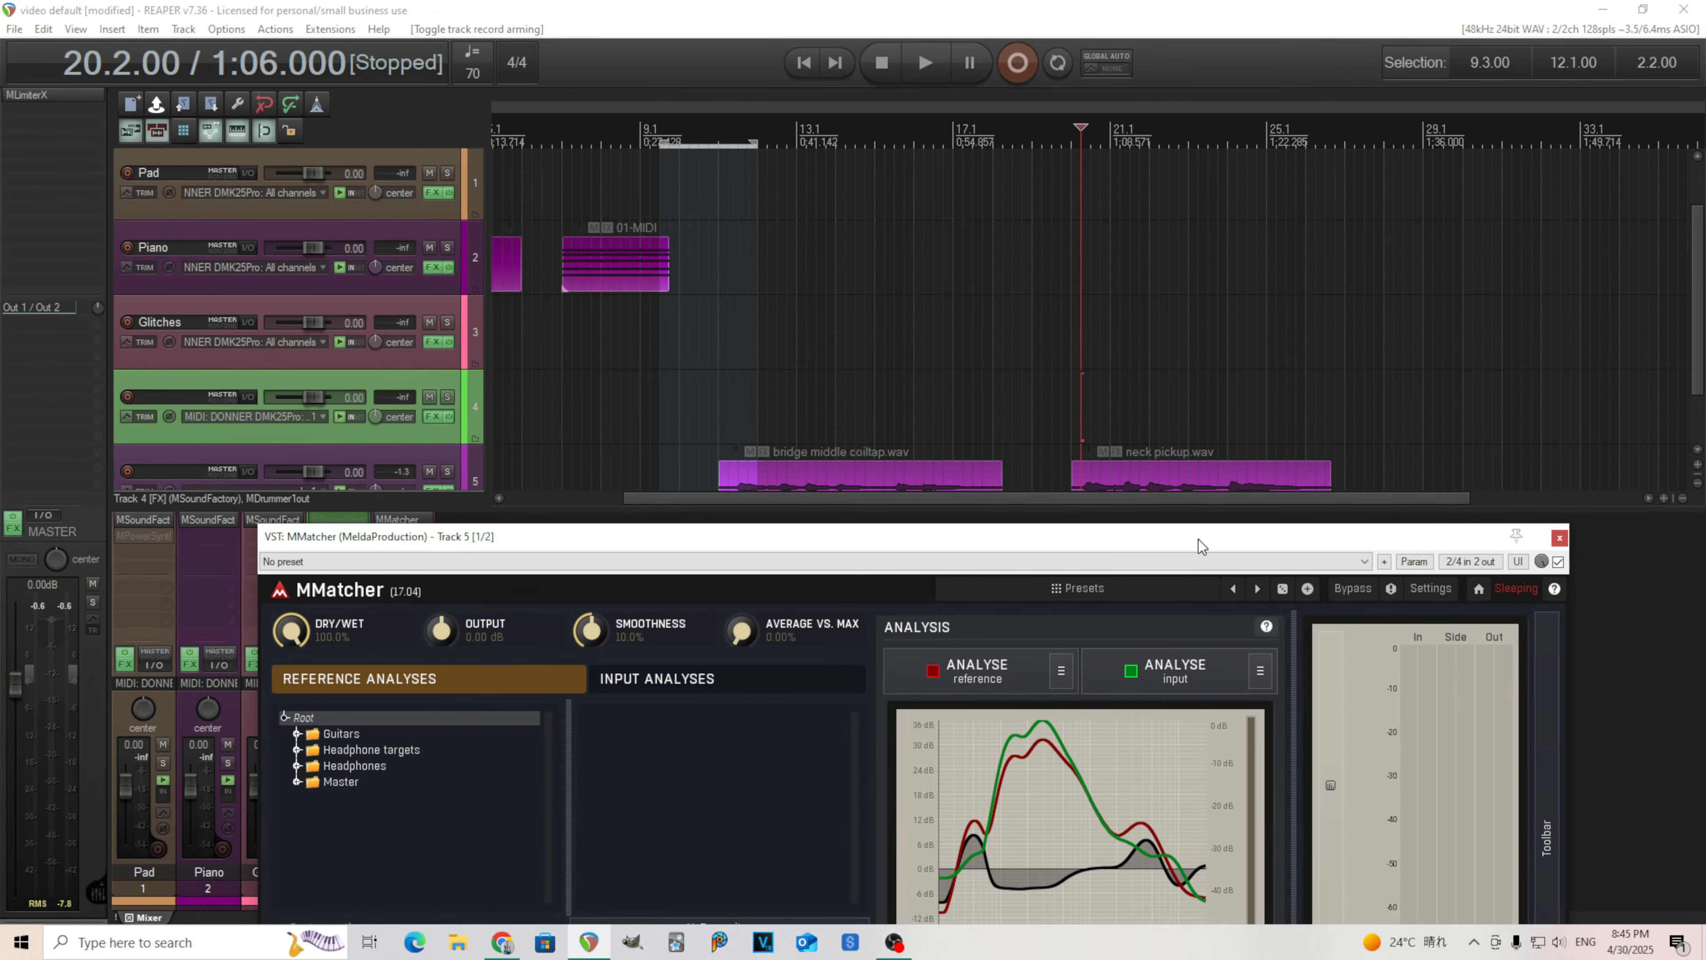
{"action": "left_click_drag", "start_coordinate": [1700, 327], "coordinate": [1700, 379]}
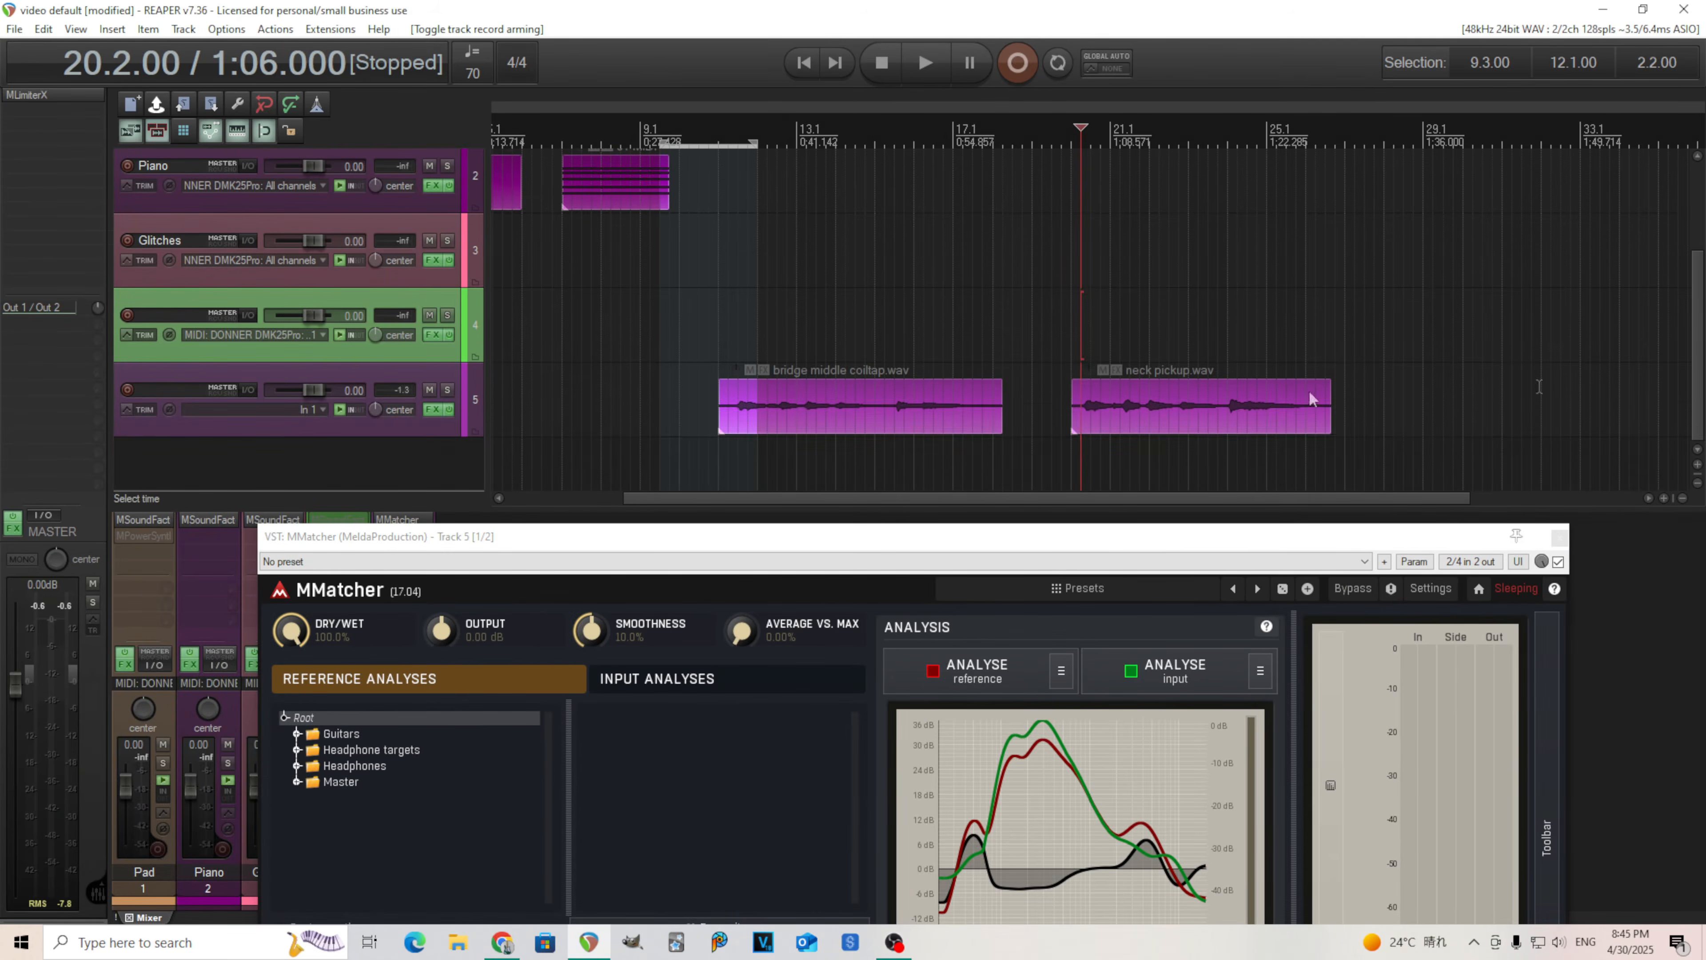
{"action": "left_click_drag", "start_coordinate": [573, 536], "coordinate": [909, 403]}
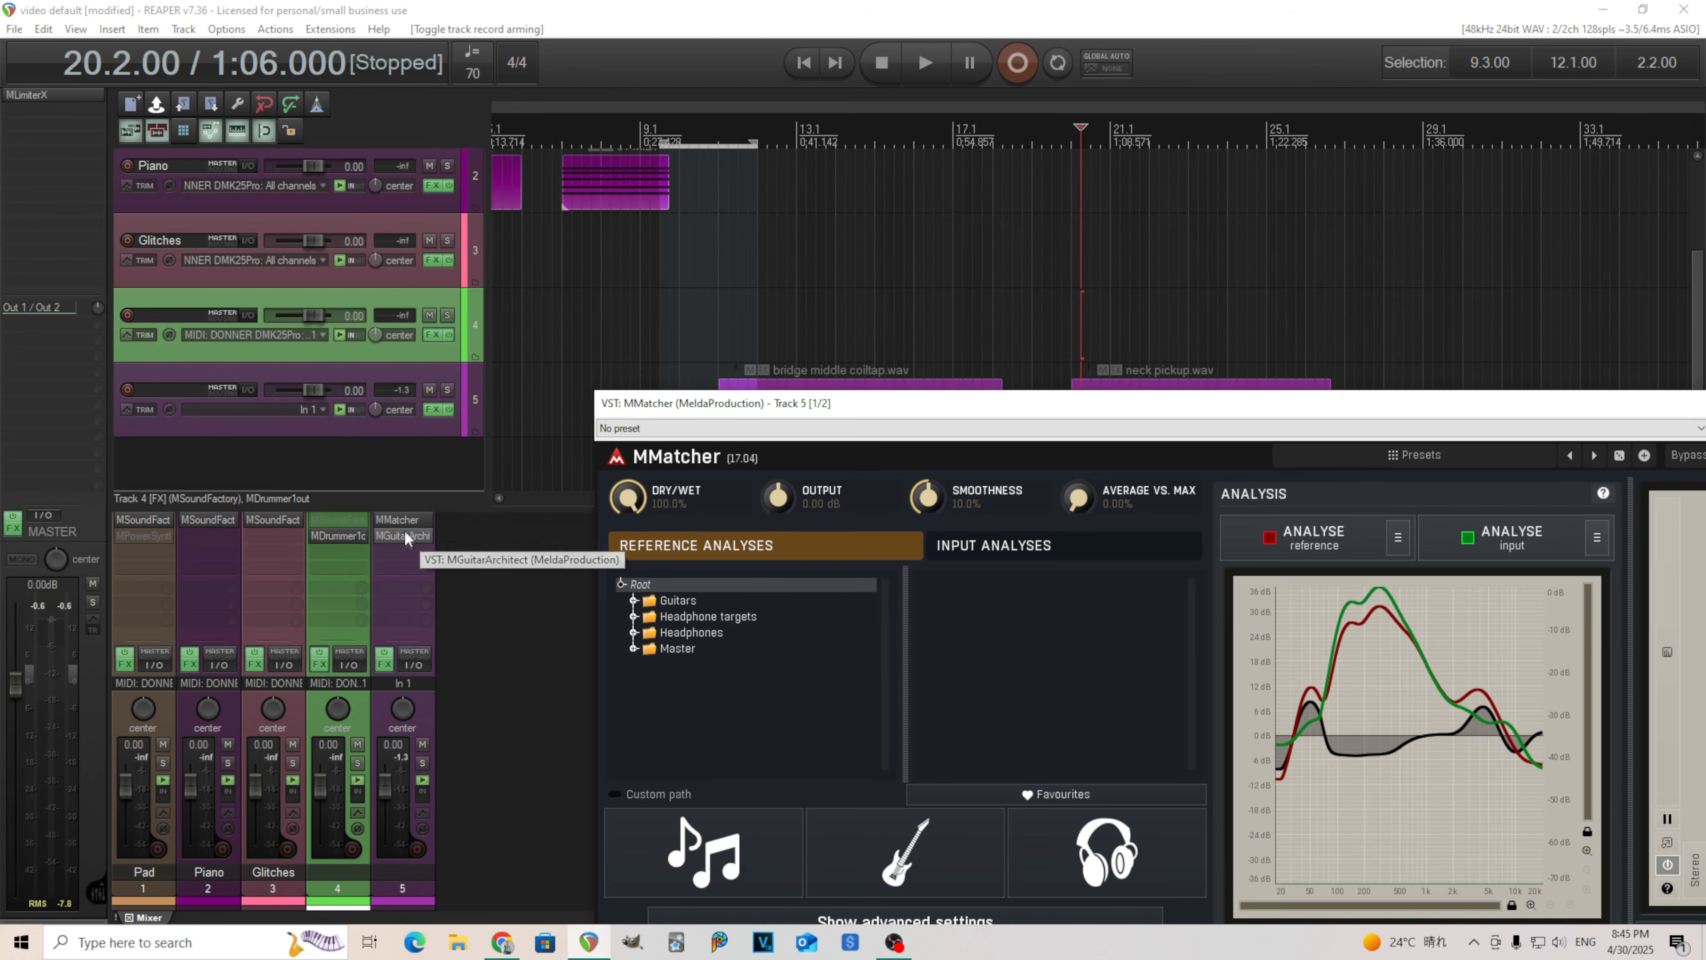
{"action": "left_click_drag", "start_coordinate": [788, 414], "coordinate": [782, 489]}
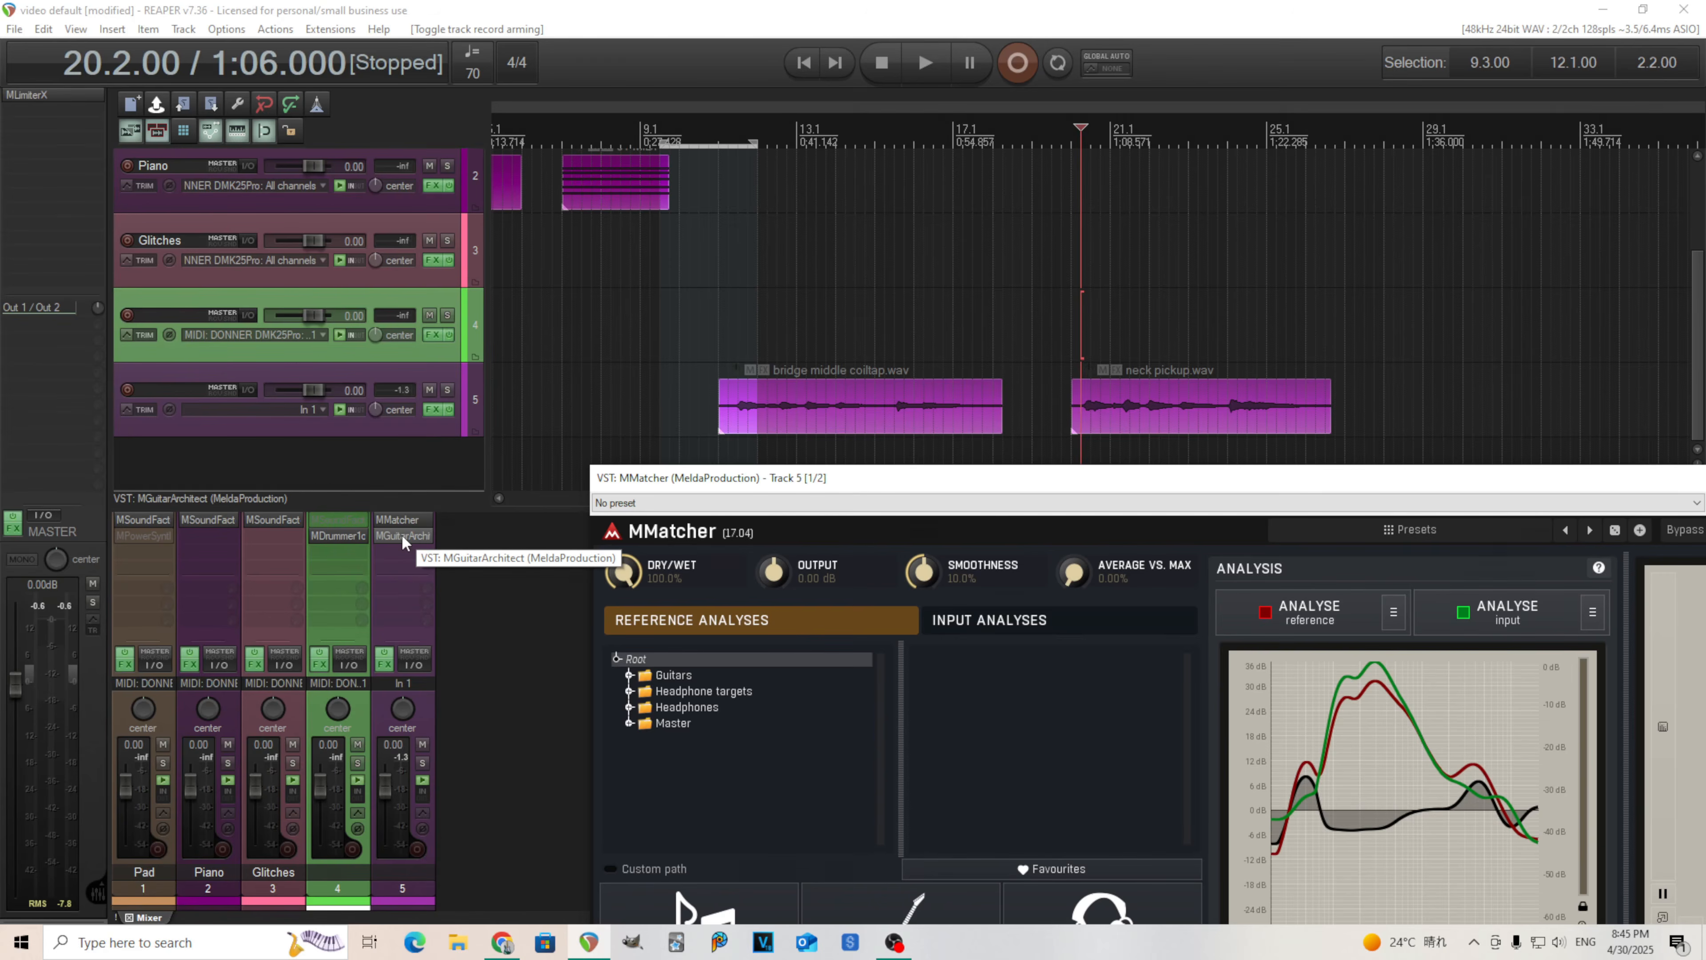
Toggle the Keep level option in MMatcher's advanced settings and close the settings window.
{"action": "left_click_drag", "start_coordinate": [904, 486], "coordinate": [635, 304]}
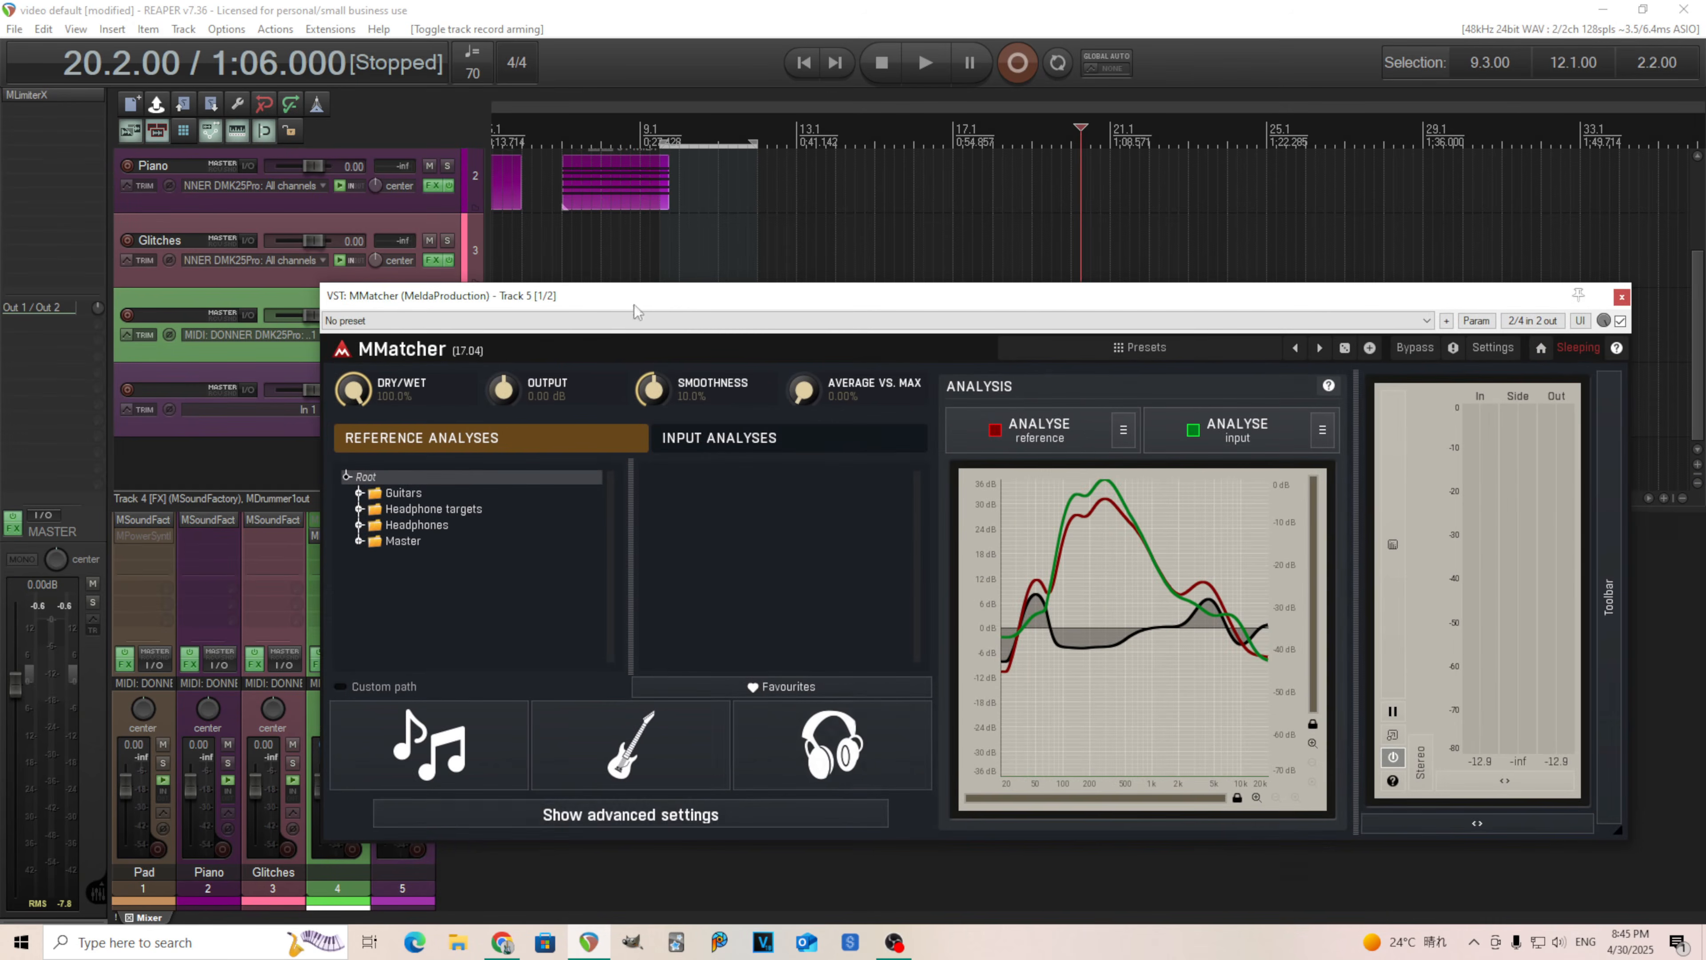
{"action": "left_click", "coordinate": [716, 815]}
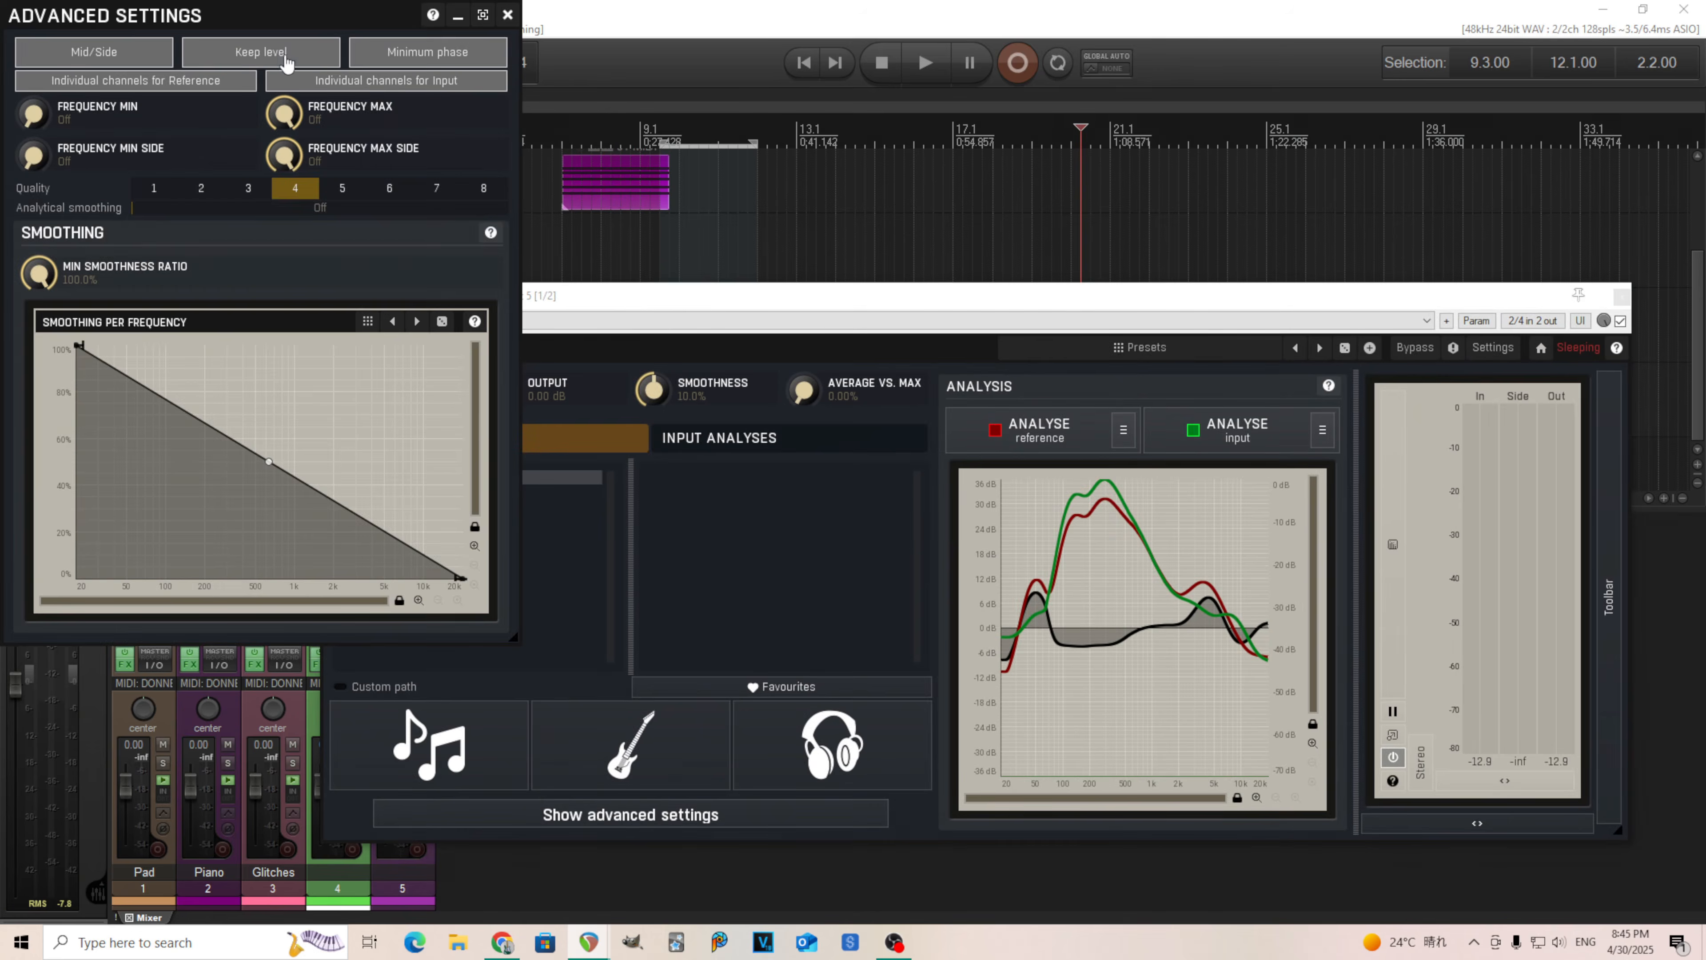
{"action": "left_click", "coordinate": [300, 54]}
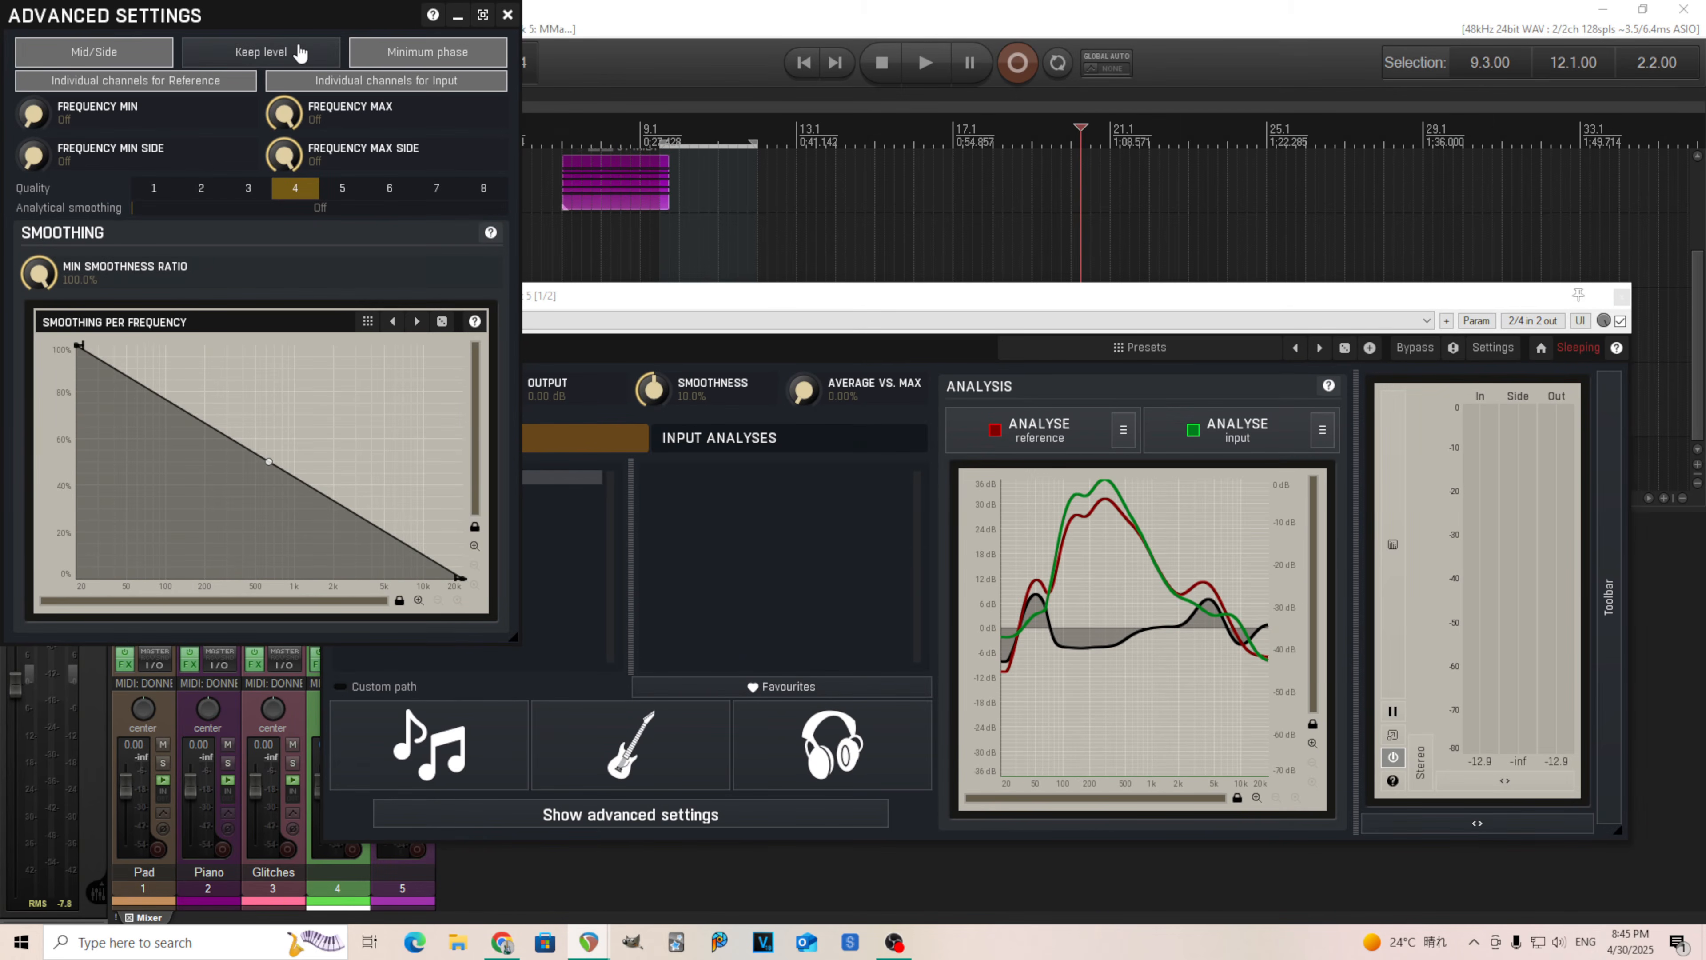
{"action": "left_click", "coordinate": [506, 14]}
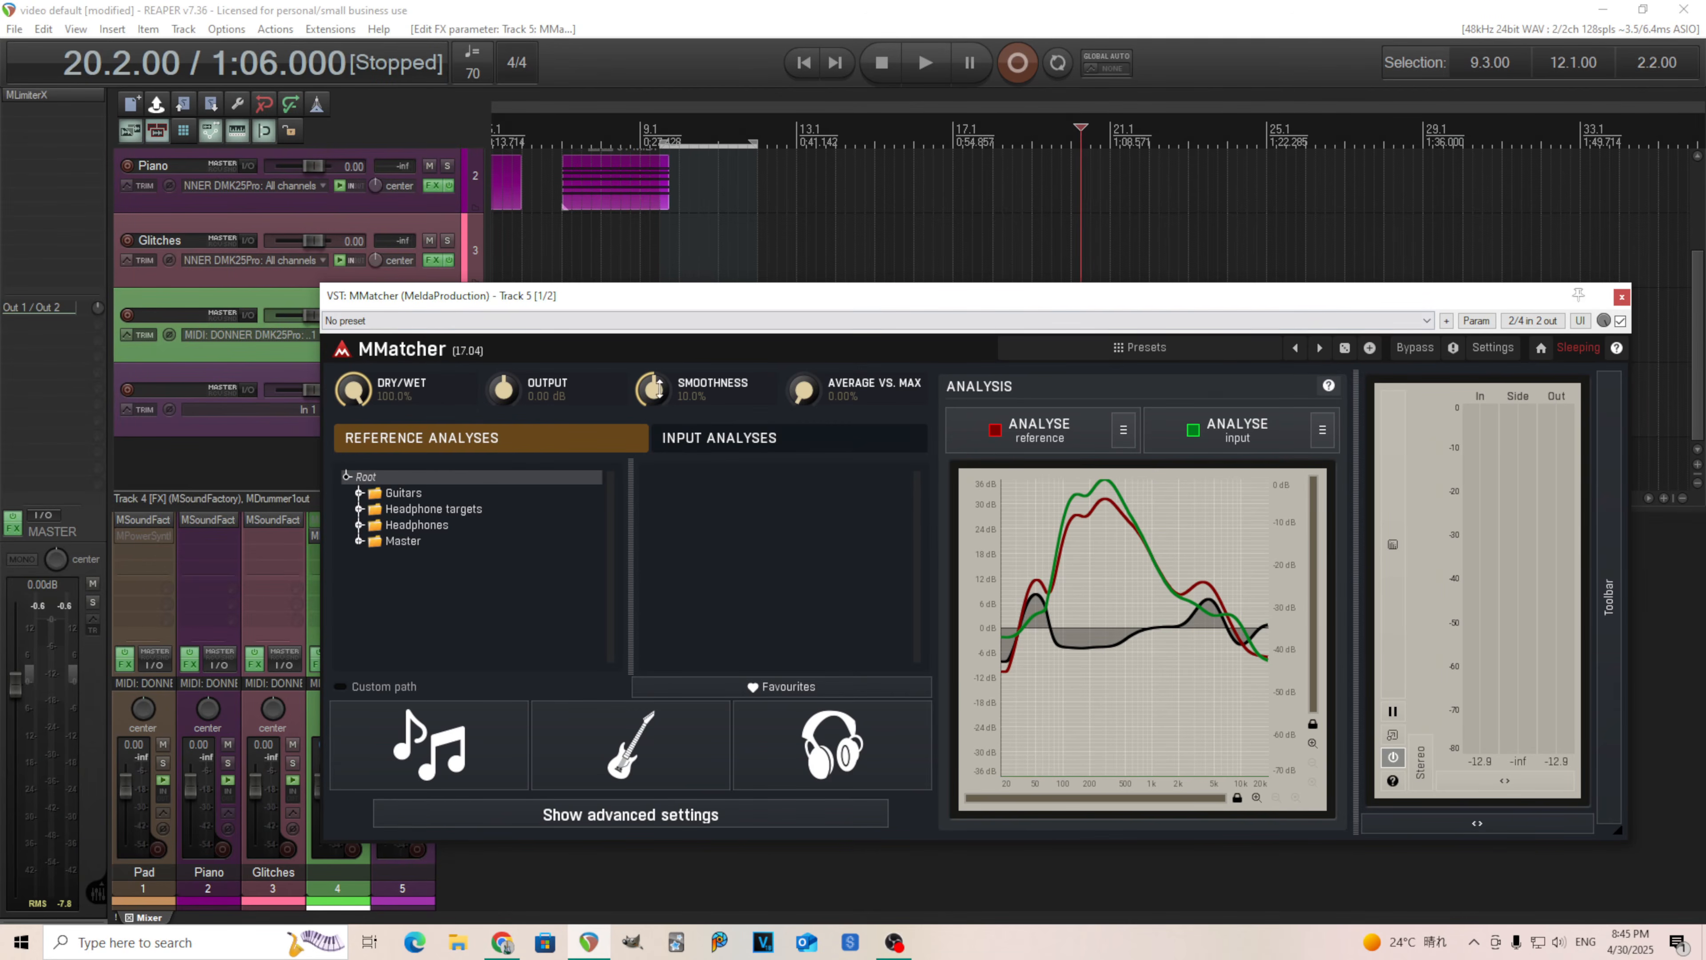
{"action": "left_click", "coordinate": [704, 814]}
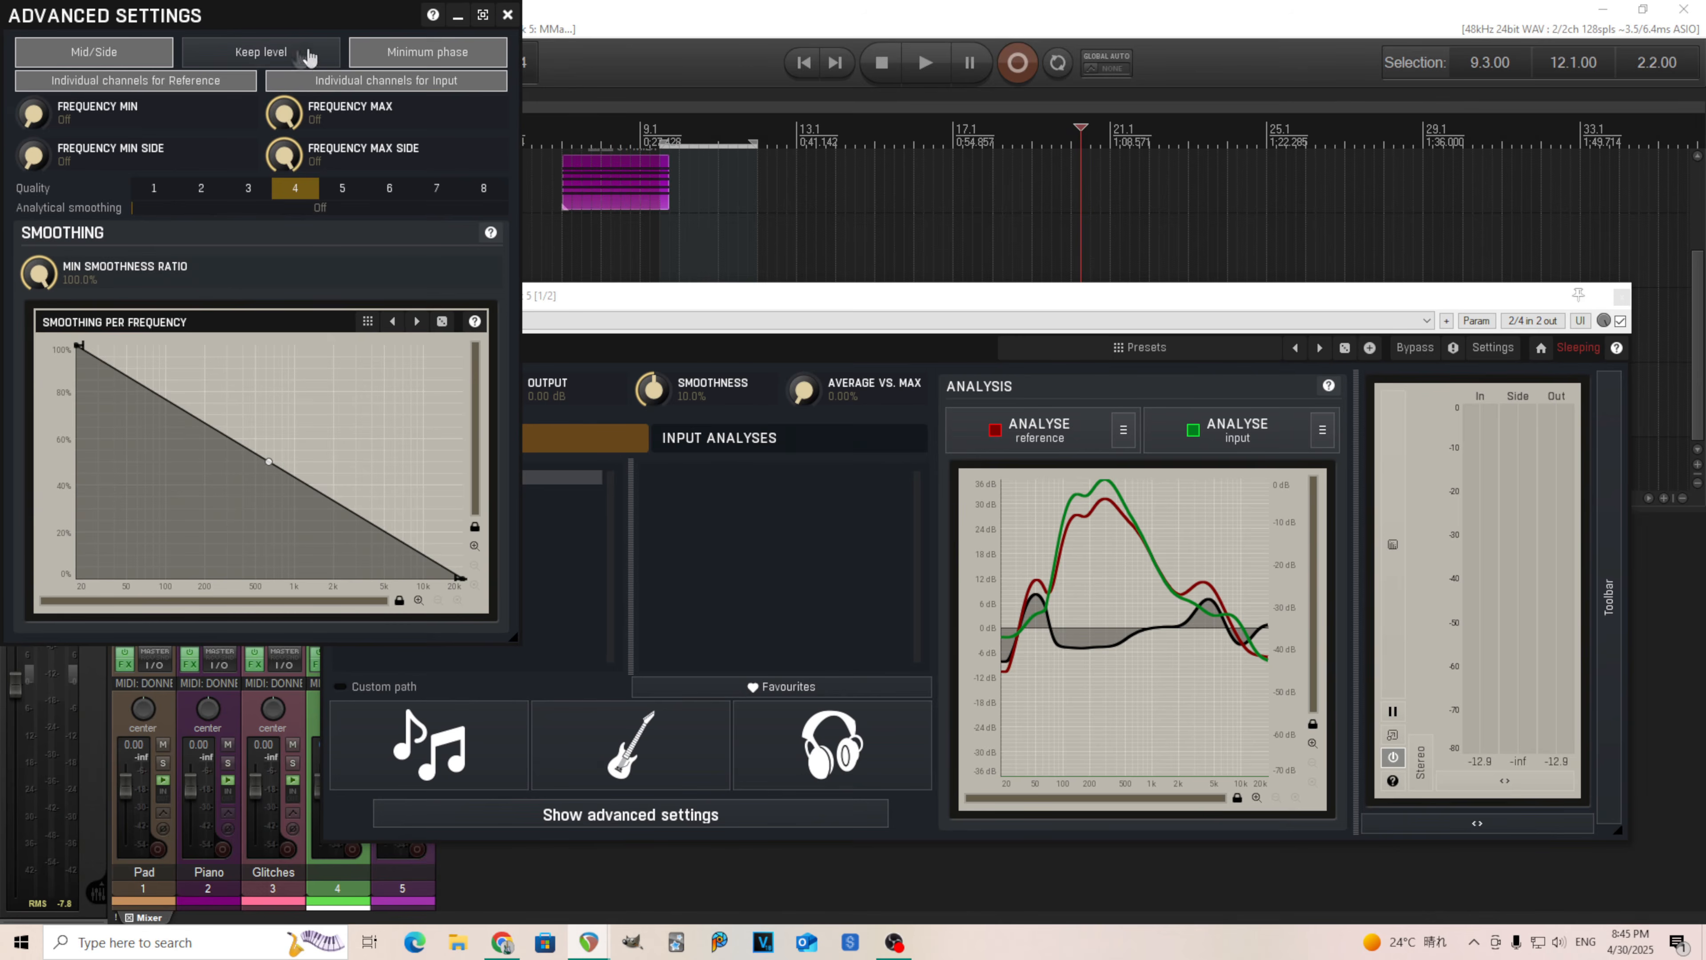
{"action": "left_click", "coordinate": [507, 14]}
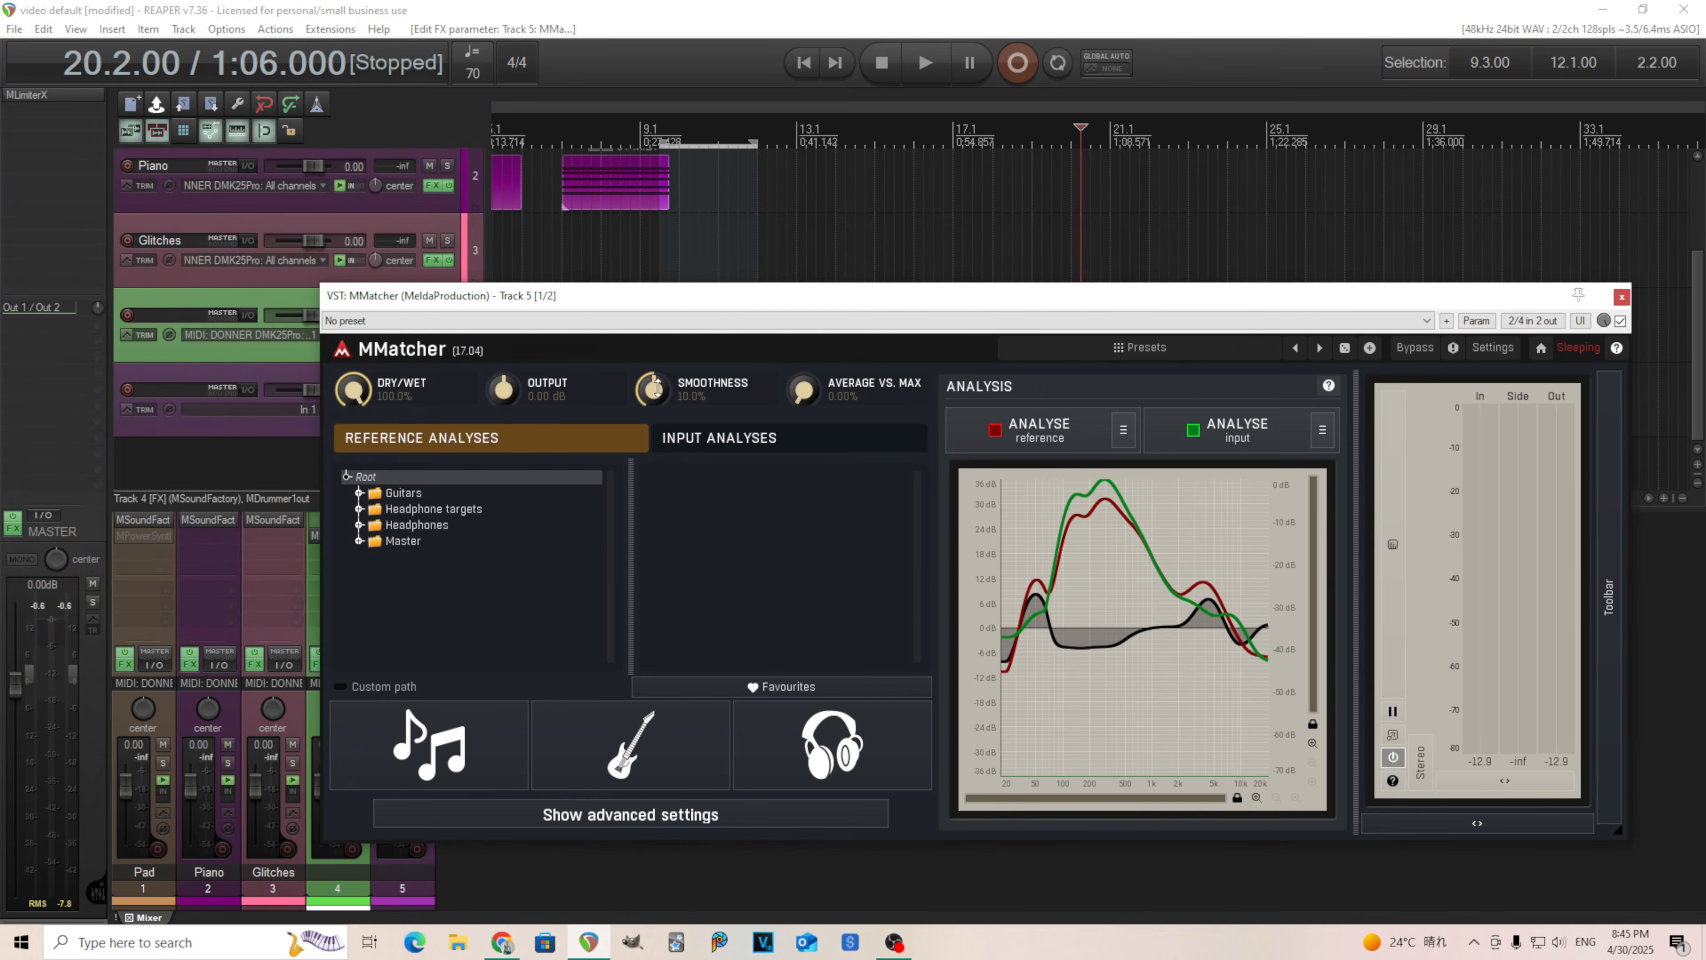
Set MMatcher's Smoothness to 2.0% and Average vs. Max to 25.2%.
{"action": "left_click_drag", "start_coordinate": [653, 390], "coordinate": [653, 428]}
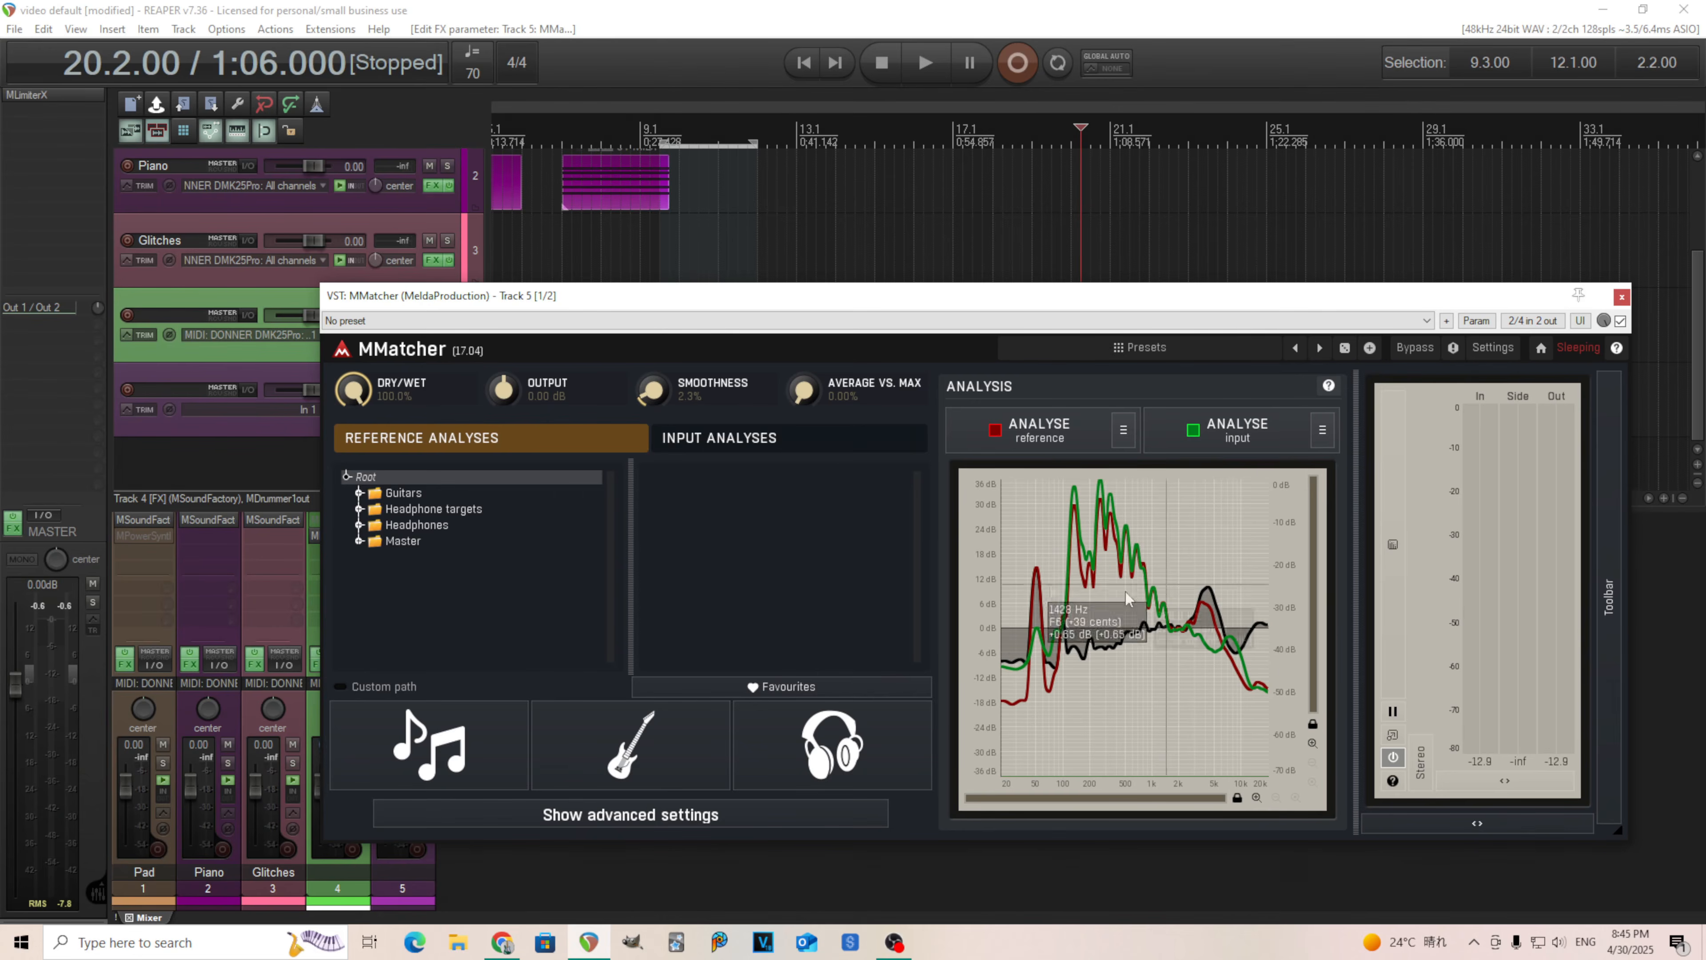
{"action": "left_click_drag", "start_coordinate": [653, 427], "coordinate": [653, 430]}
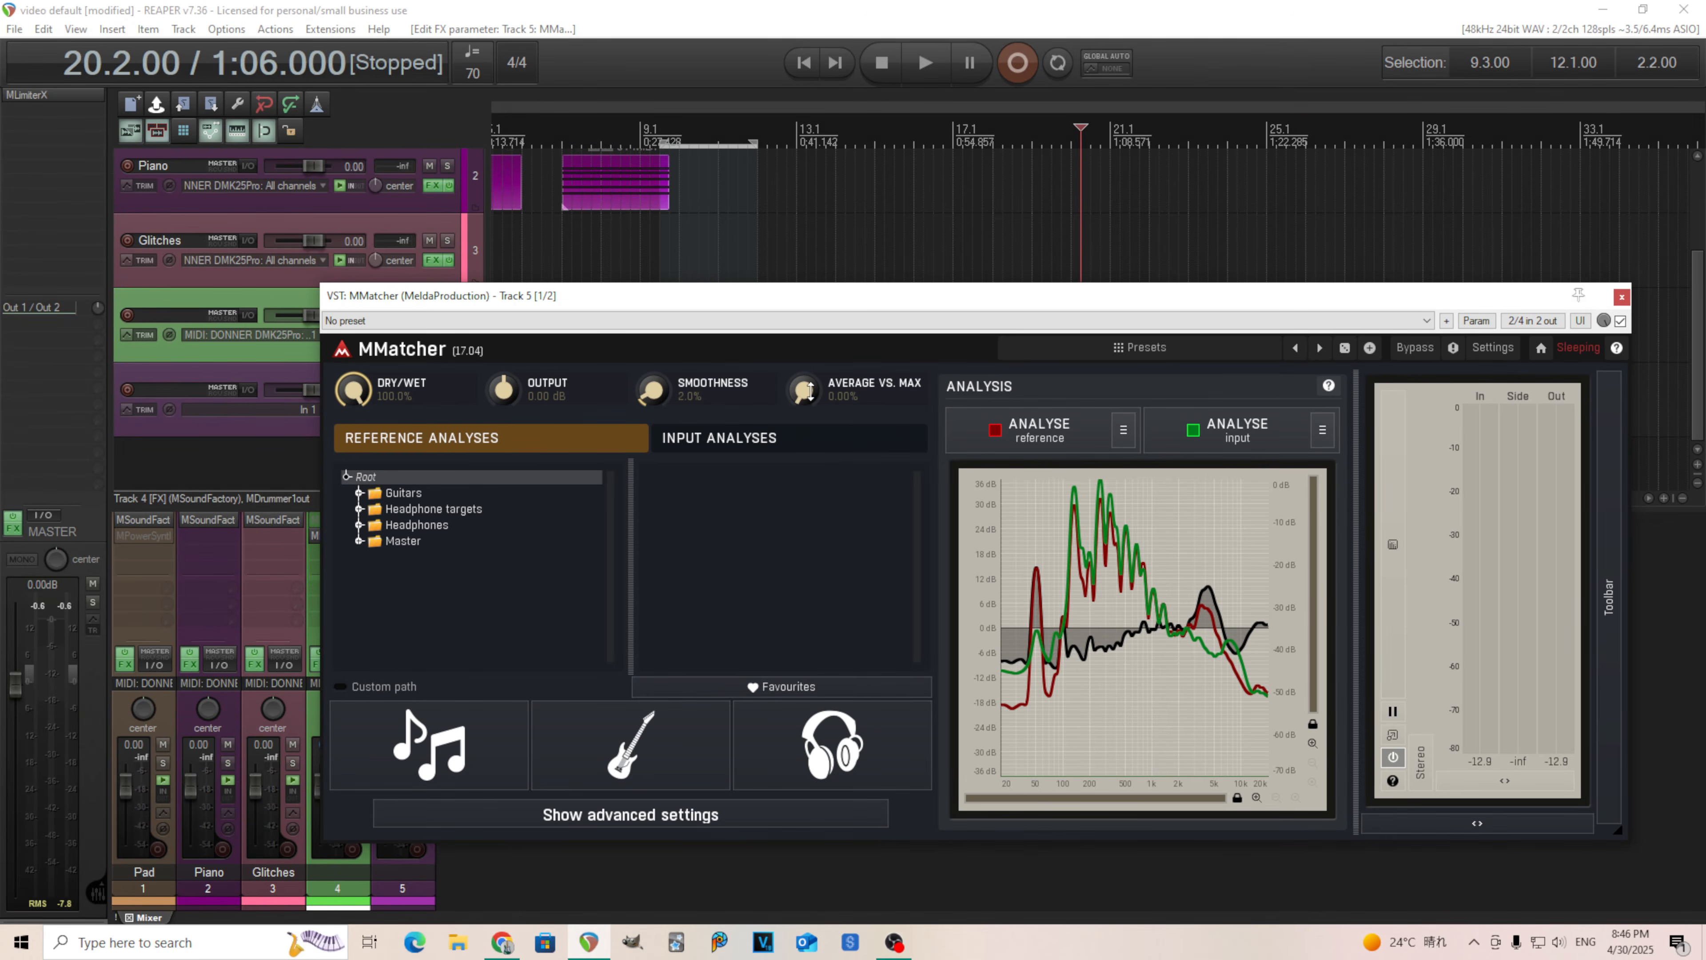
{"action": "left_click_drag", "start_coordinate": [803, 390], "coordinate": [804, 323]}
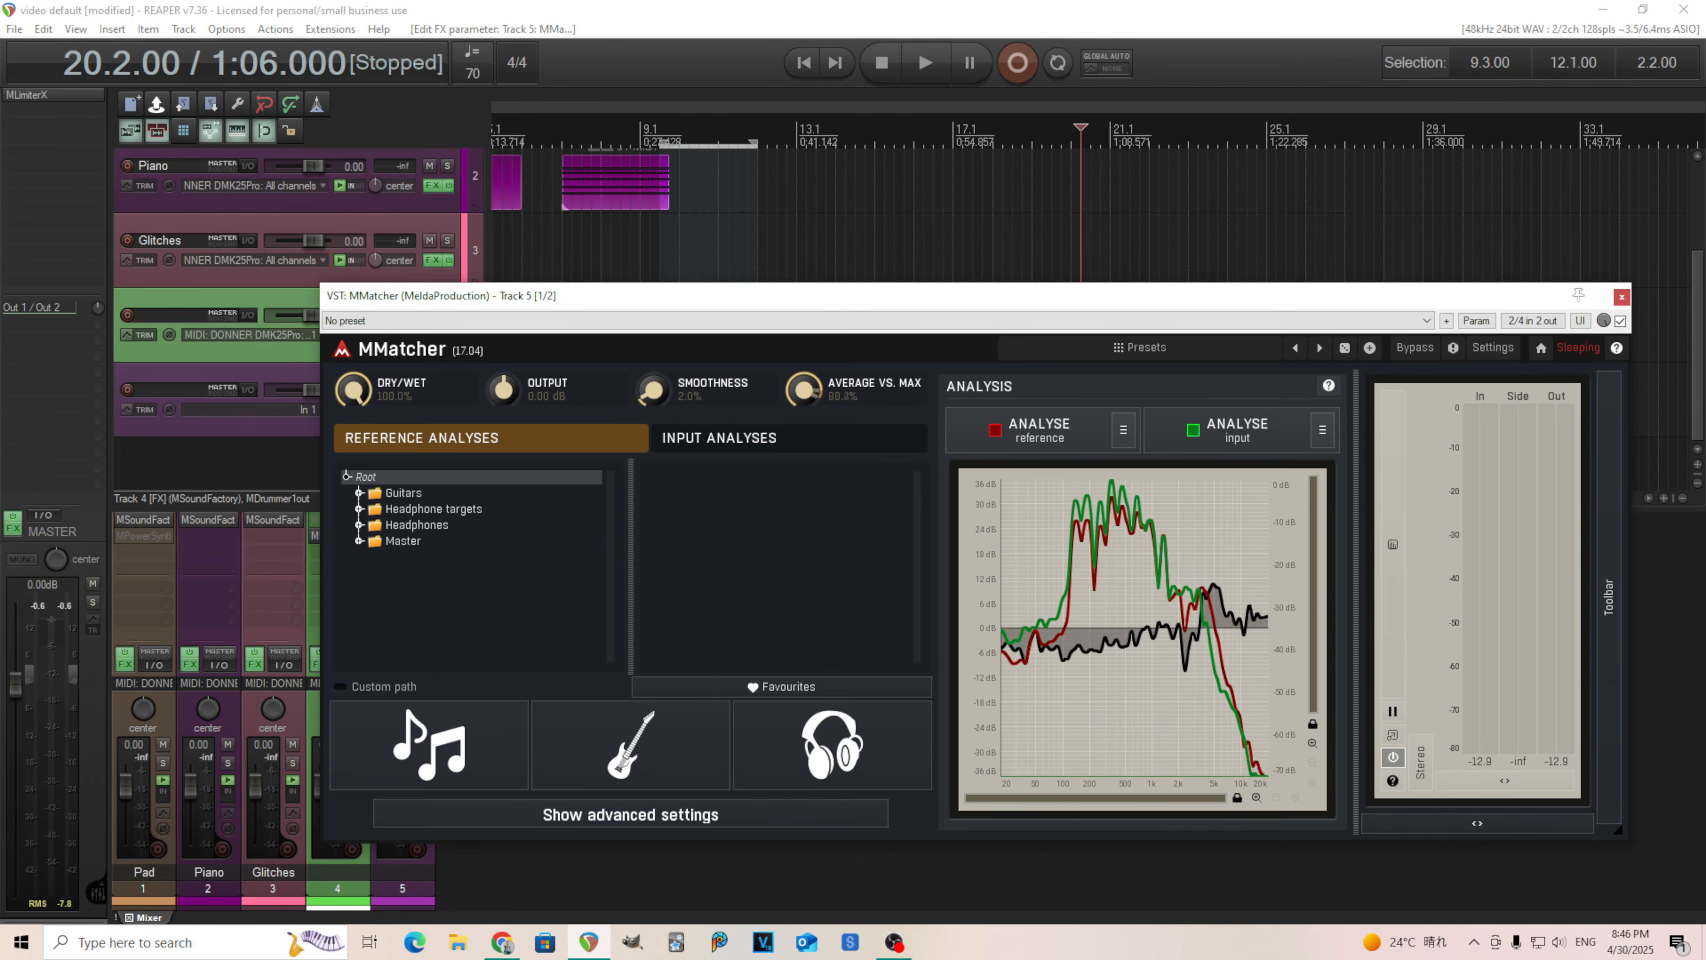
{"action": "left_click_drag", "start_coordinate": [803, 390], "coordinate": [804, 457]}
{"action": "left_click_drag", "start_coordinate": [804, 390], "coordinate": [803, 379]}
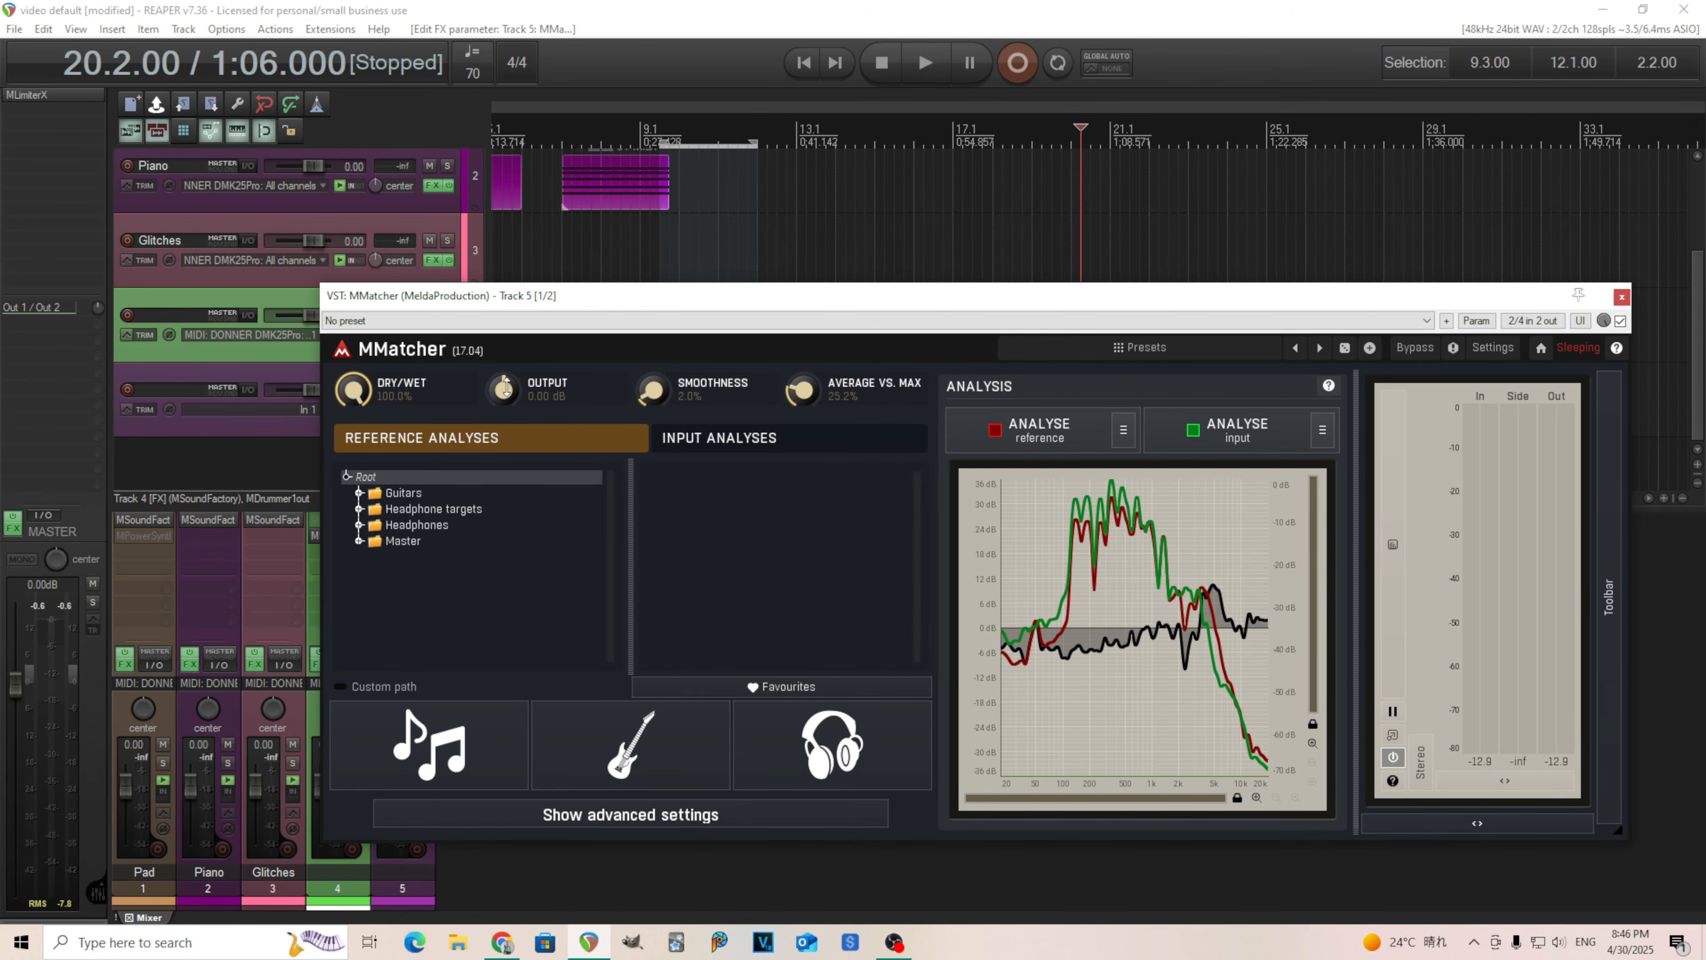
Move the MMatcher window clear of the guitar clips and play the neck pickup clip from 20.2.00, stopping near bar 24.
{"action": "left_click_drag", "start_coordinate": [997, 302], "coordinate": [894, 478]}
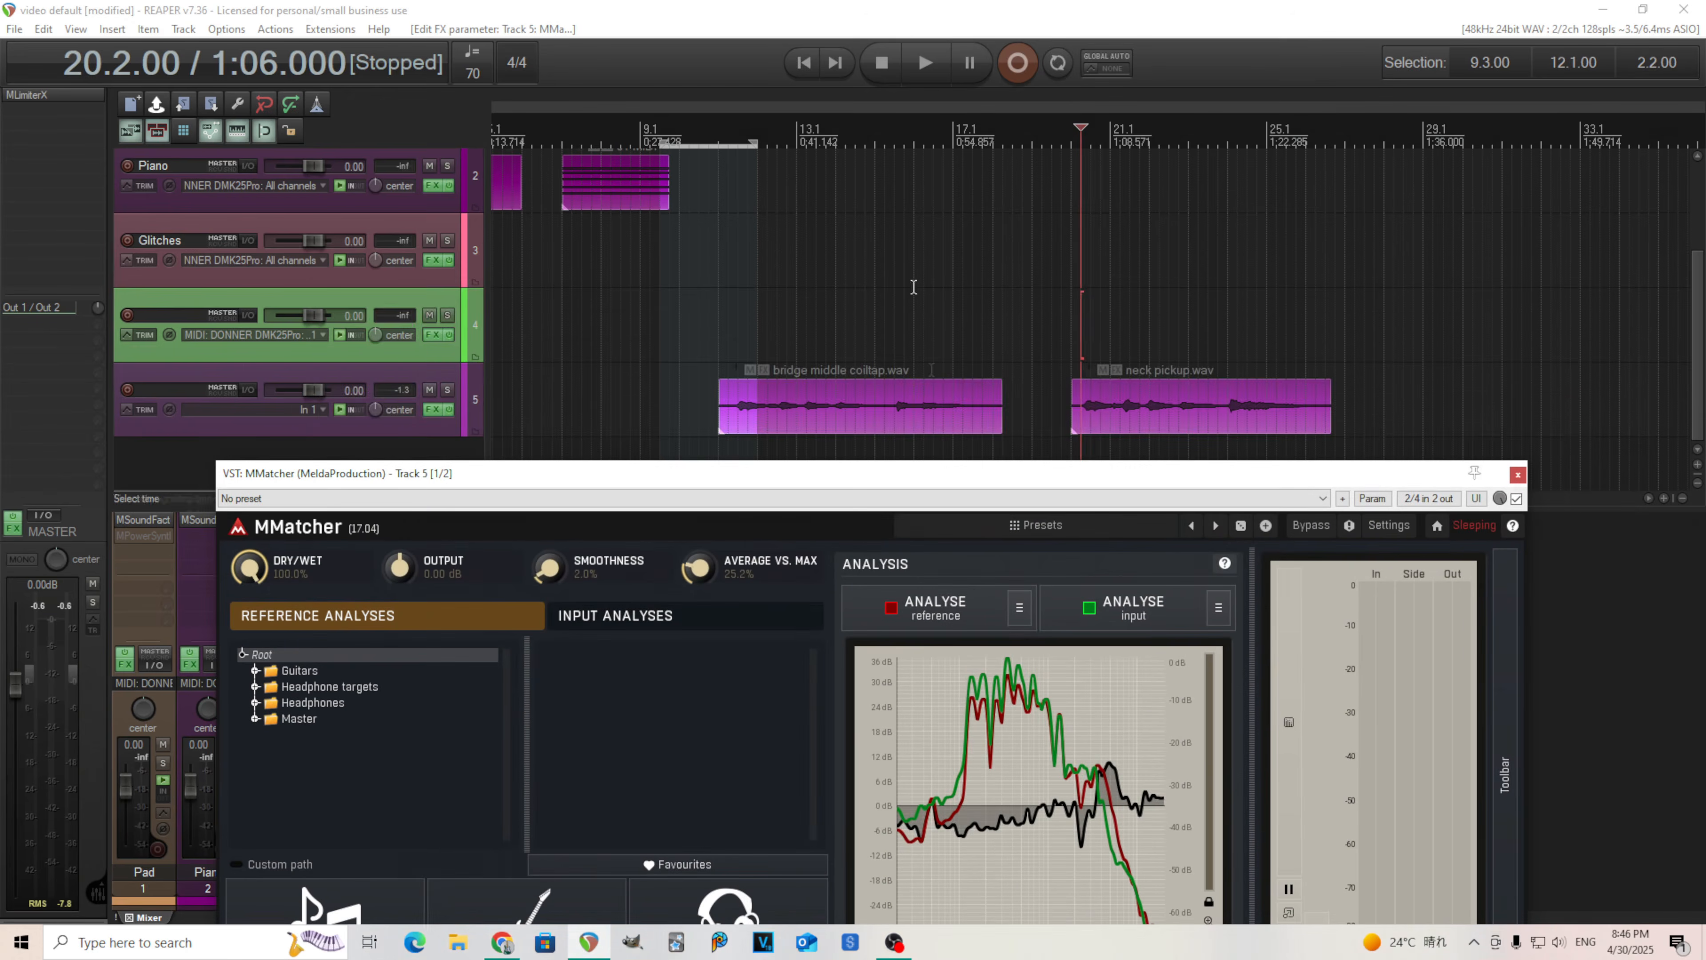
{"action": "left_click", "coordinate": [915, 73]}
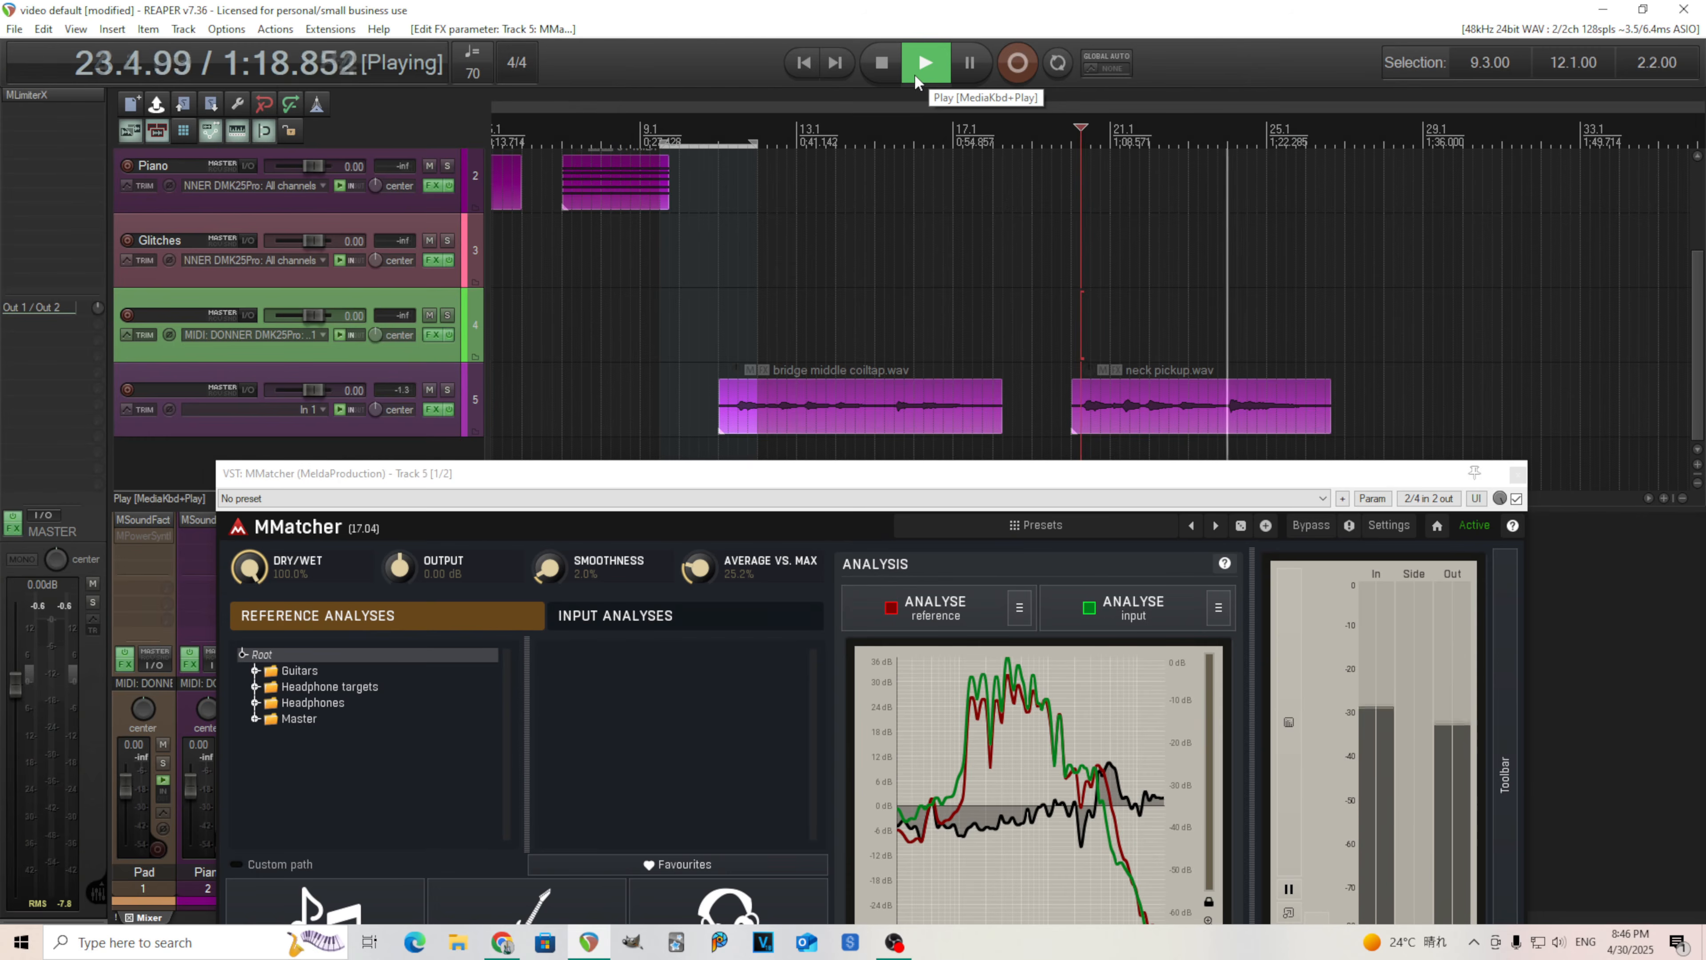
{"action": "left_click", "coordinate": [883, 62]}
Make a repeating time selection from 24.1.00 to 25.3.00 over the neck pickup clip and place the edit cursor at its start.
{"action": "left_click_drag", "start_coordinate": [1229, 296], "coordinate": [1287, 297]}
{"action": "left_click", "coordinate": [1054, 70]}
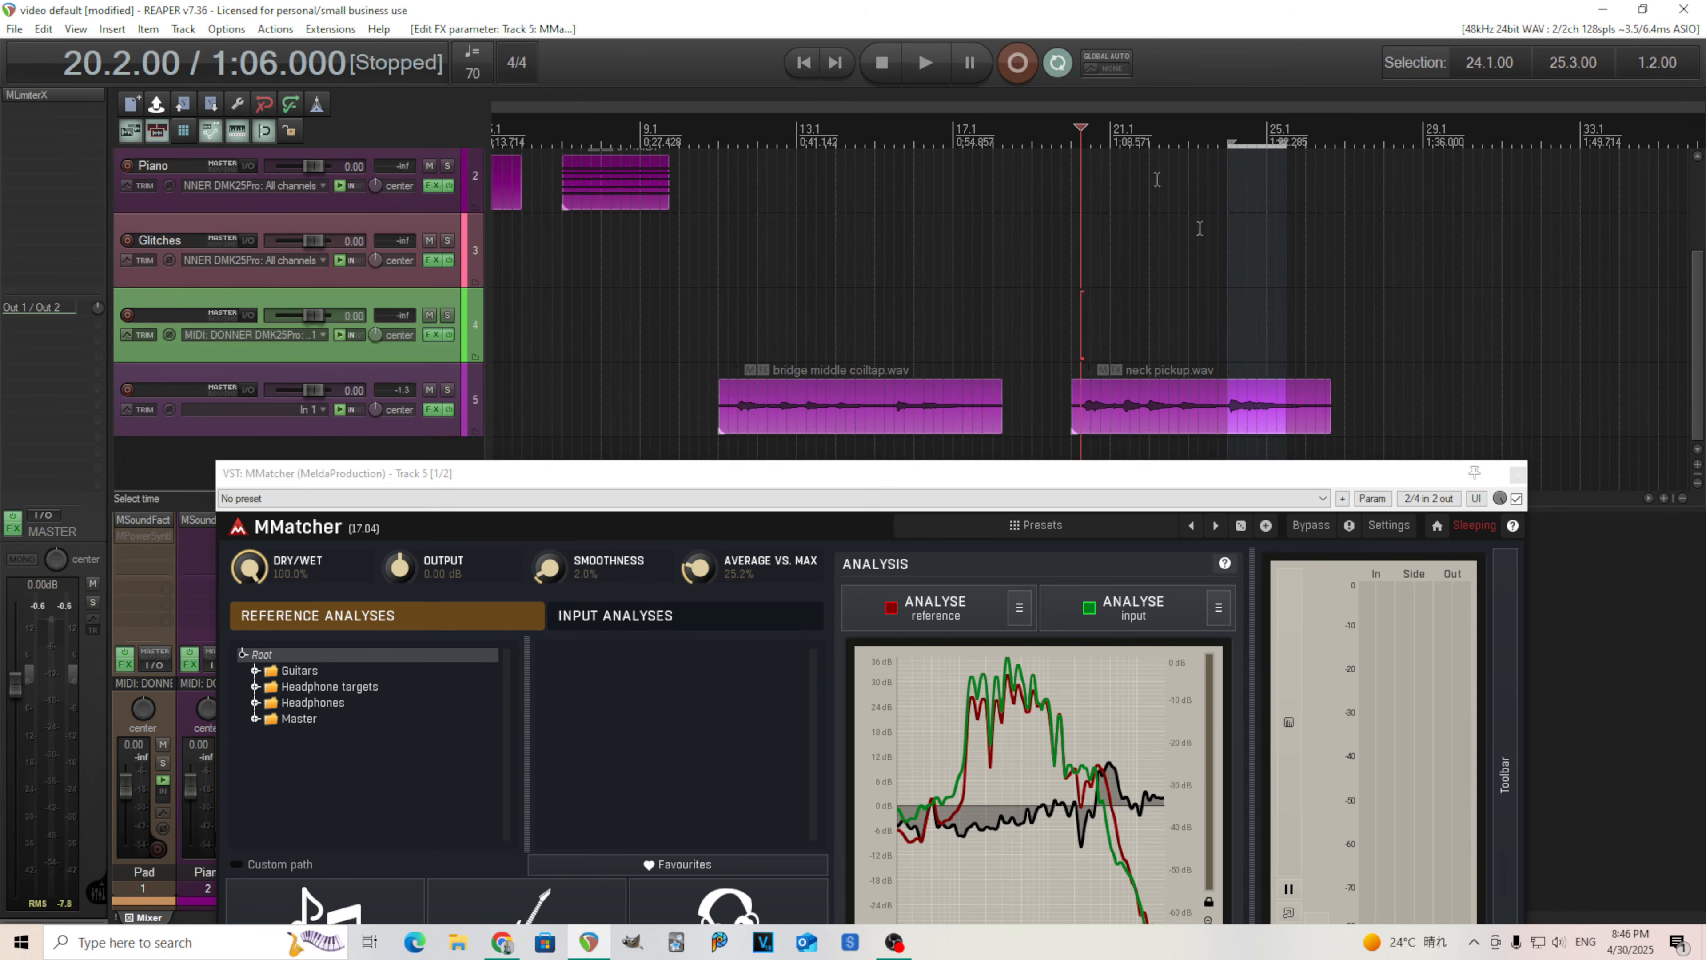
{"action": "left_click", "coordinate": [1222, 262]}
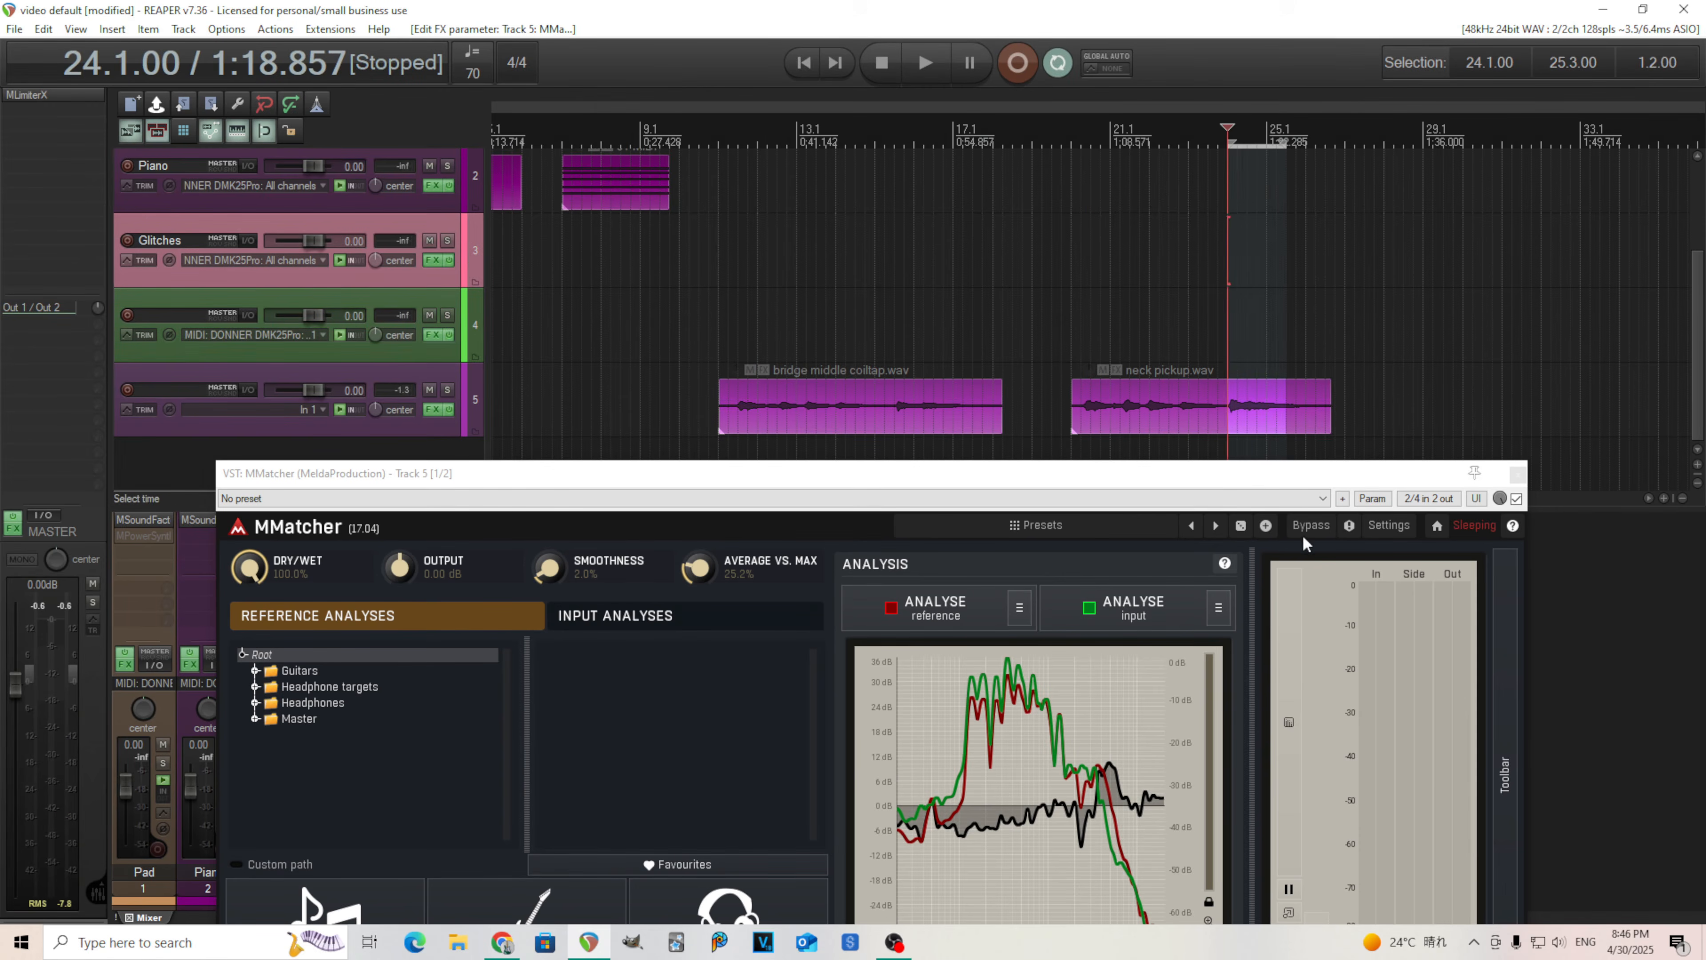
Play the looped neck pickup section while toggling MMatcher's bypass to compare the sound, and stop playback.
{"action": "key", "text": "space"}
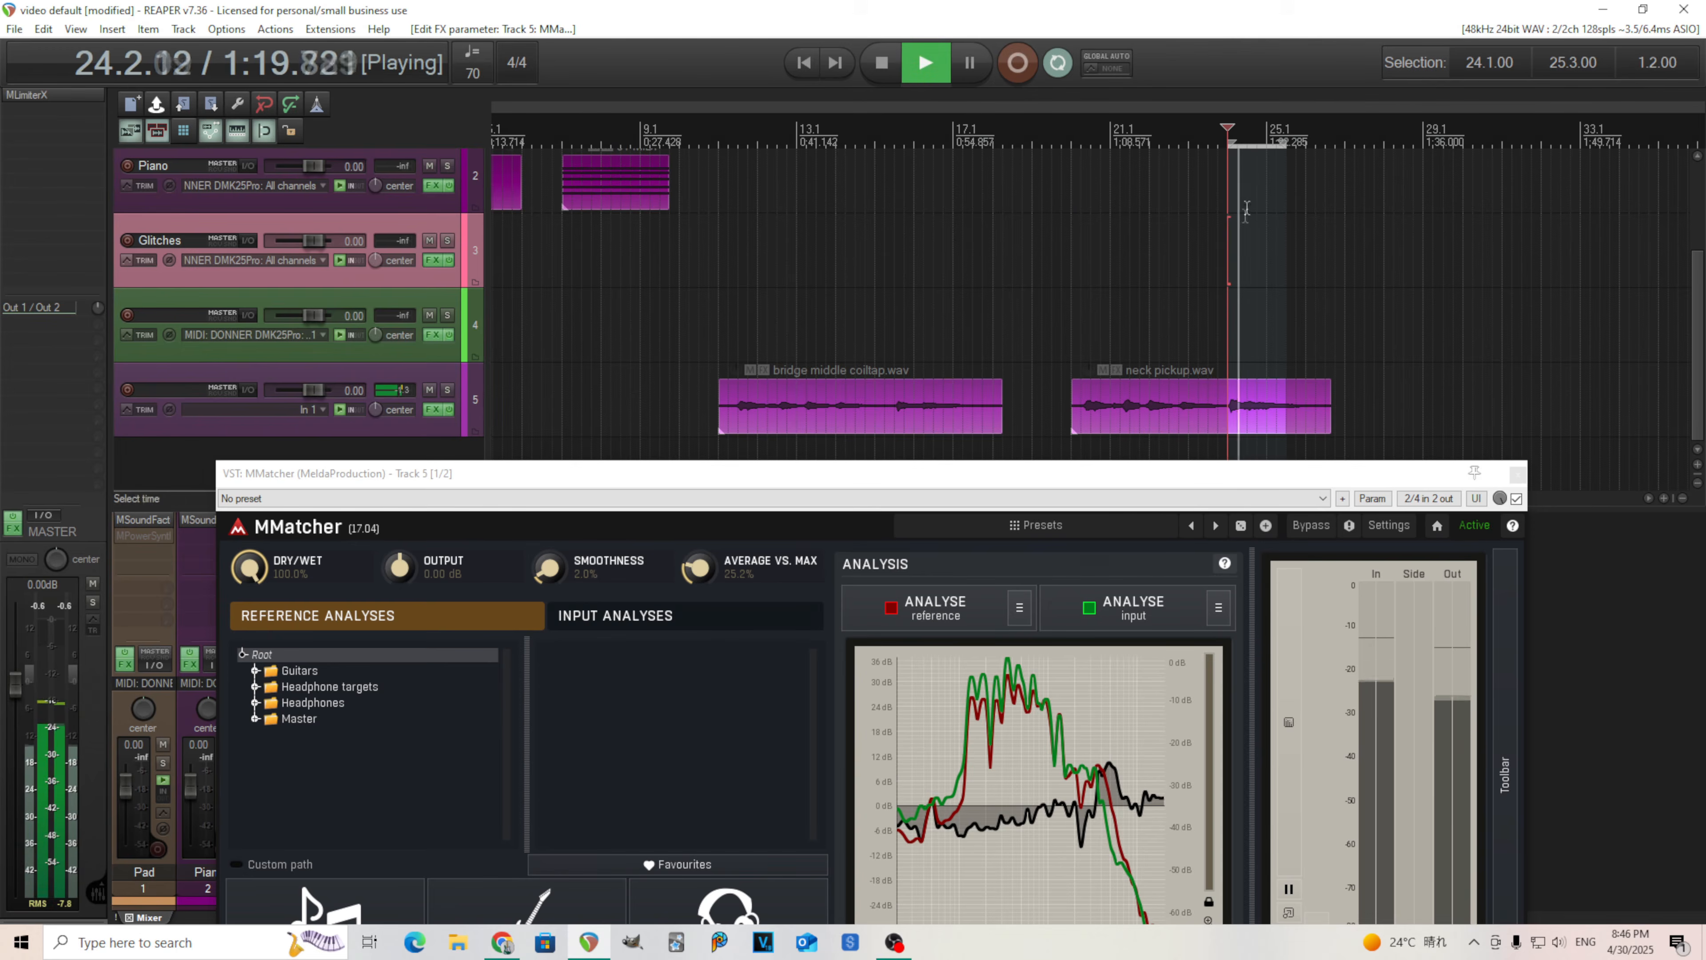
{"action": "left_click", "coordinate": [1311, 527]}
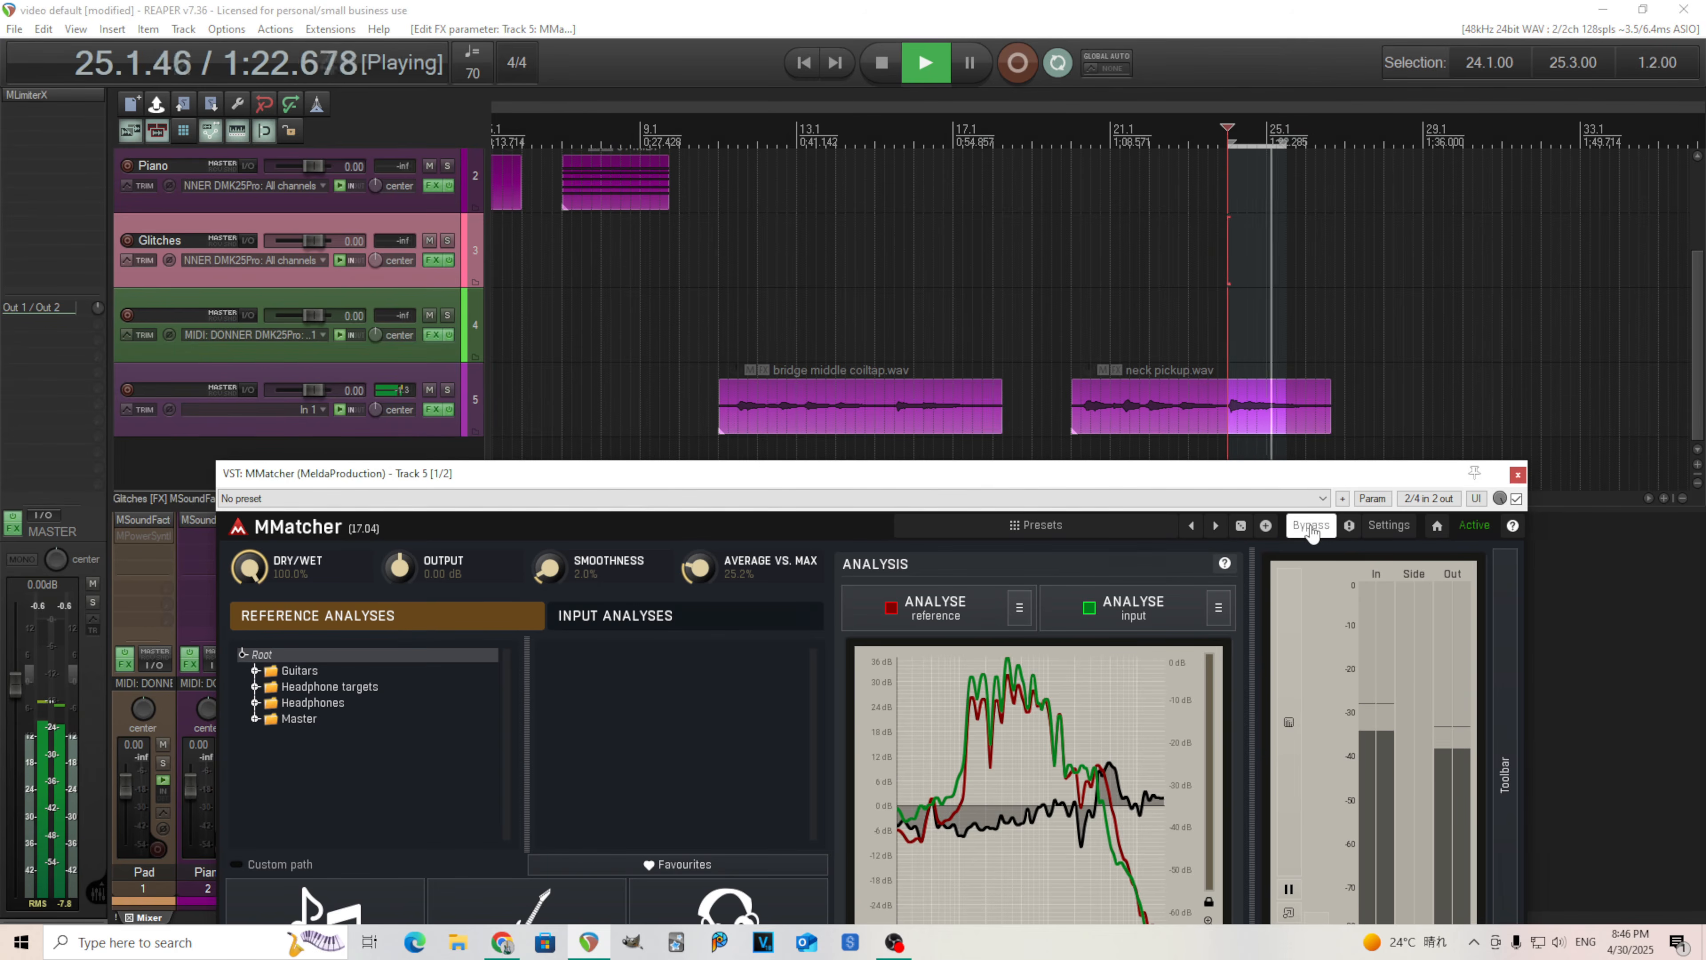
{"action": "left_click", "coordinate": [1312, 526]}
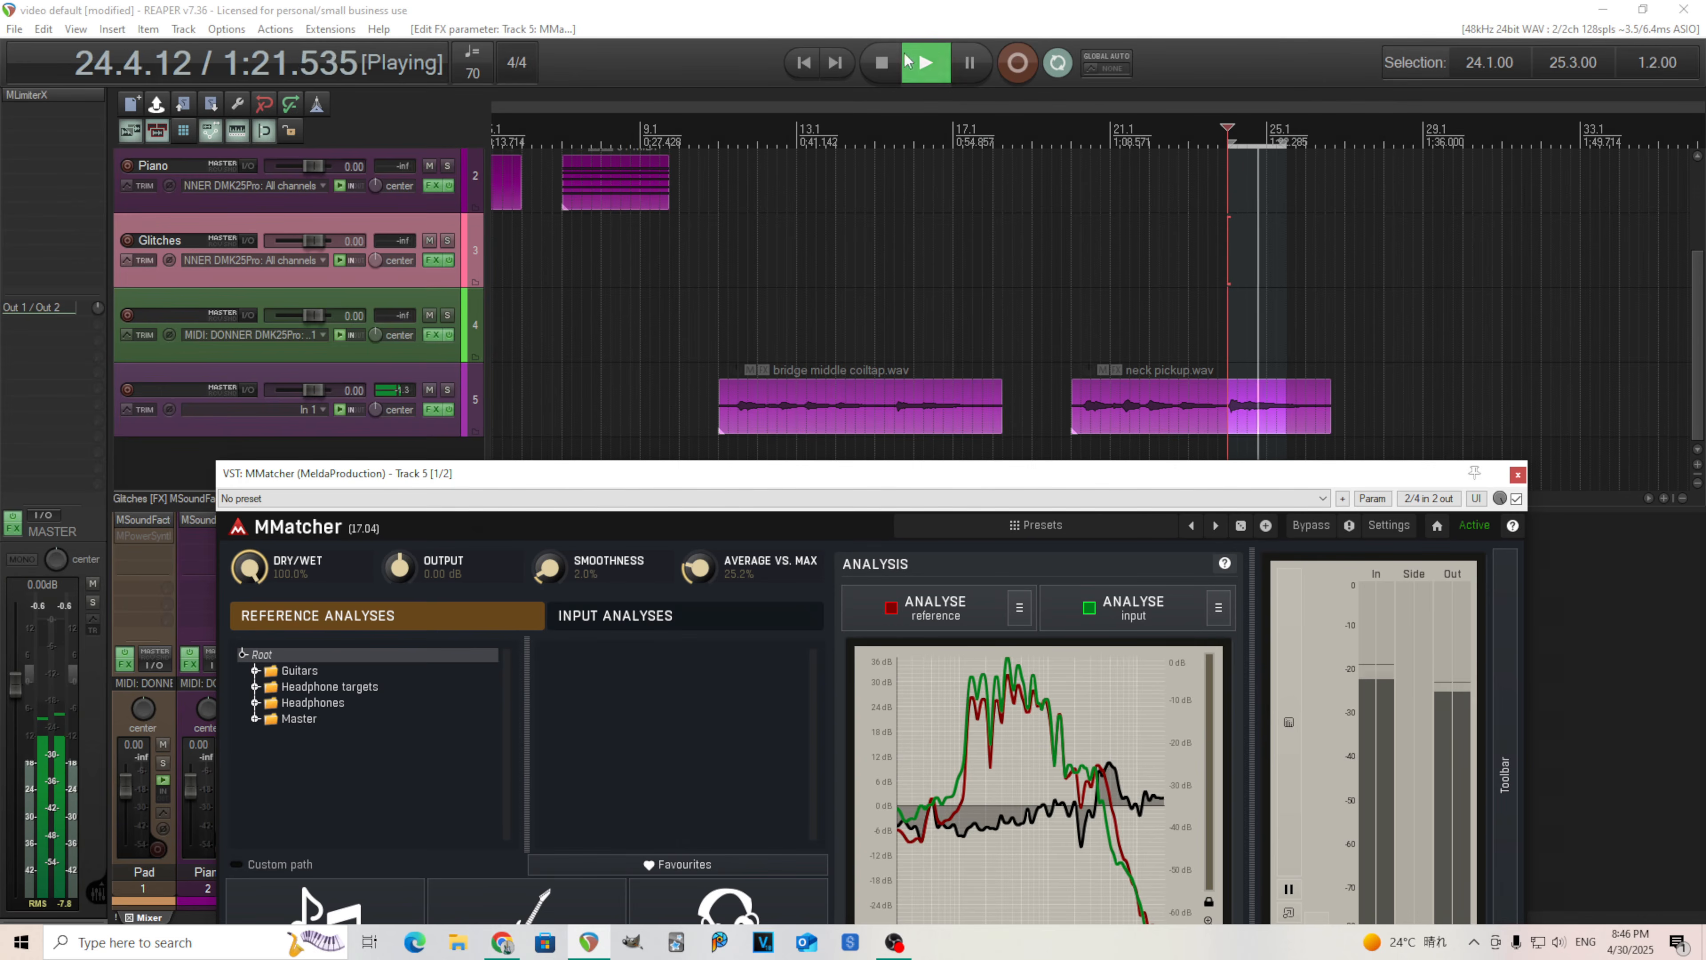
{"action": "left_click", "coordinate": [884, 62]}
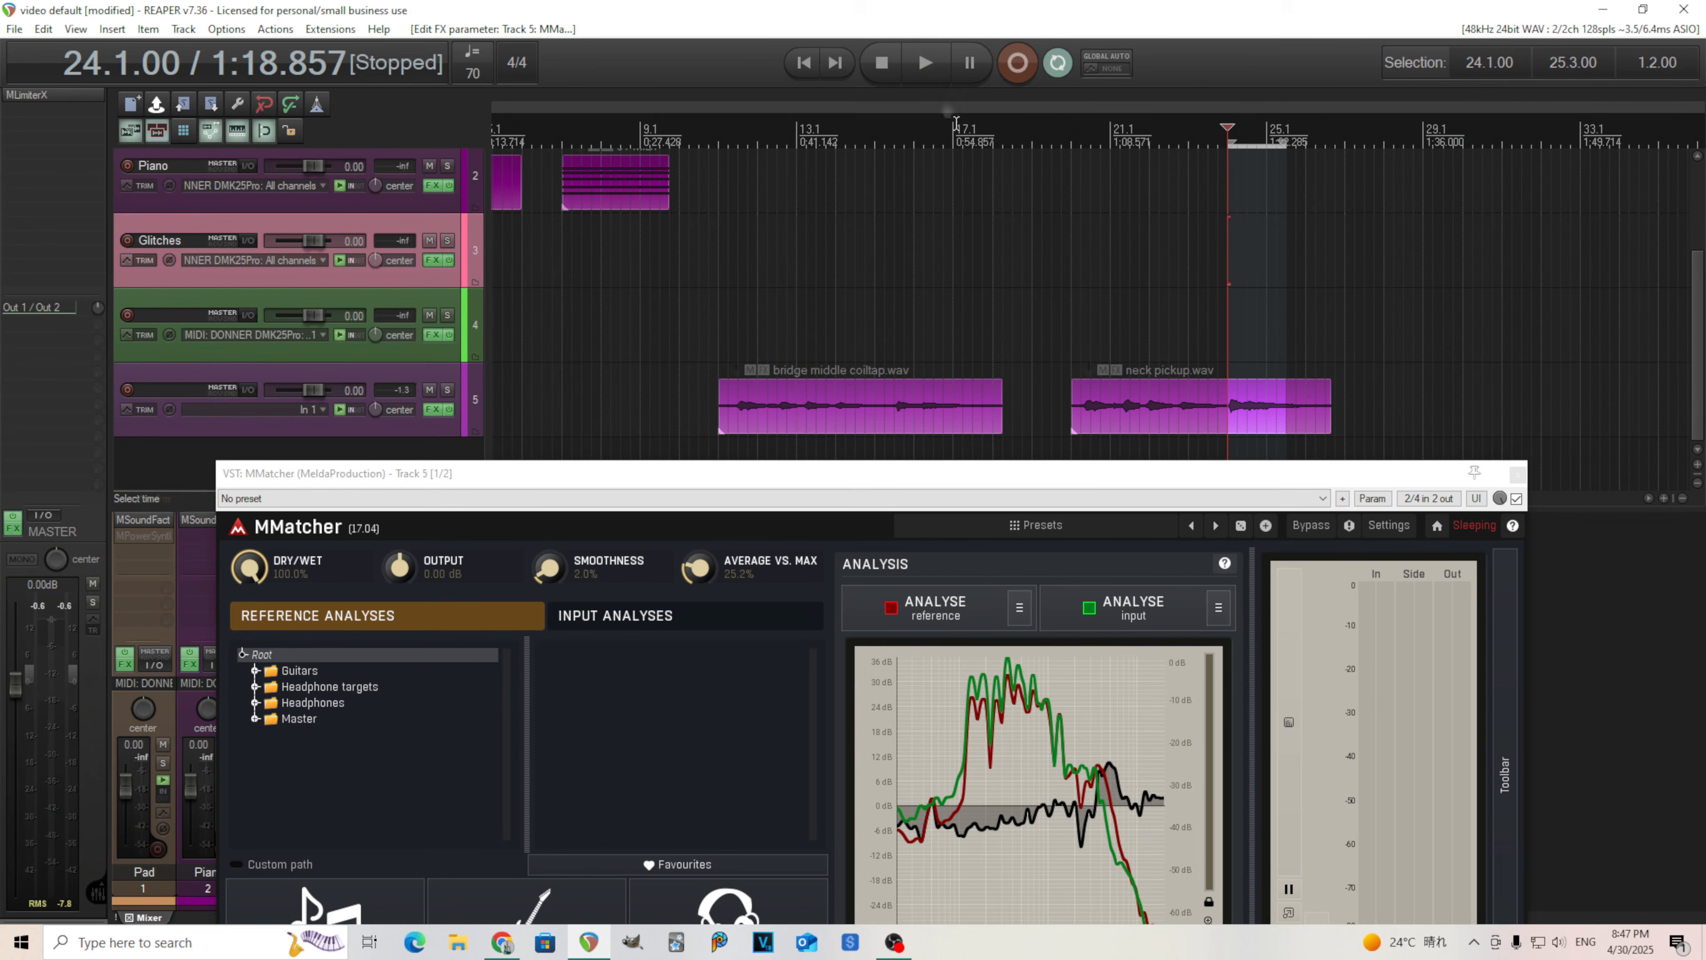
Play the bridge middle coiltap clip from 15.3.00 with MMatcher bypassed, and stop playback.
{"action": "left_click", "coordinate": [928, 81]}
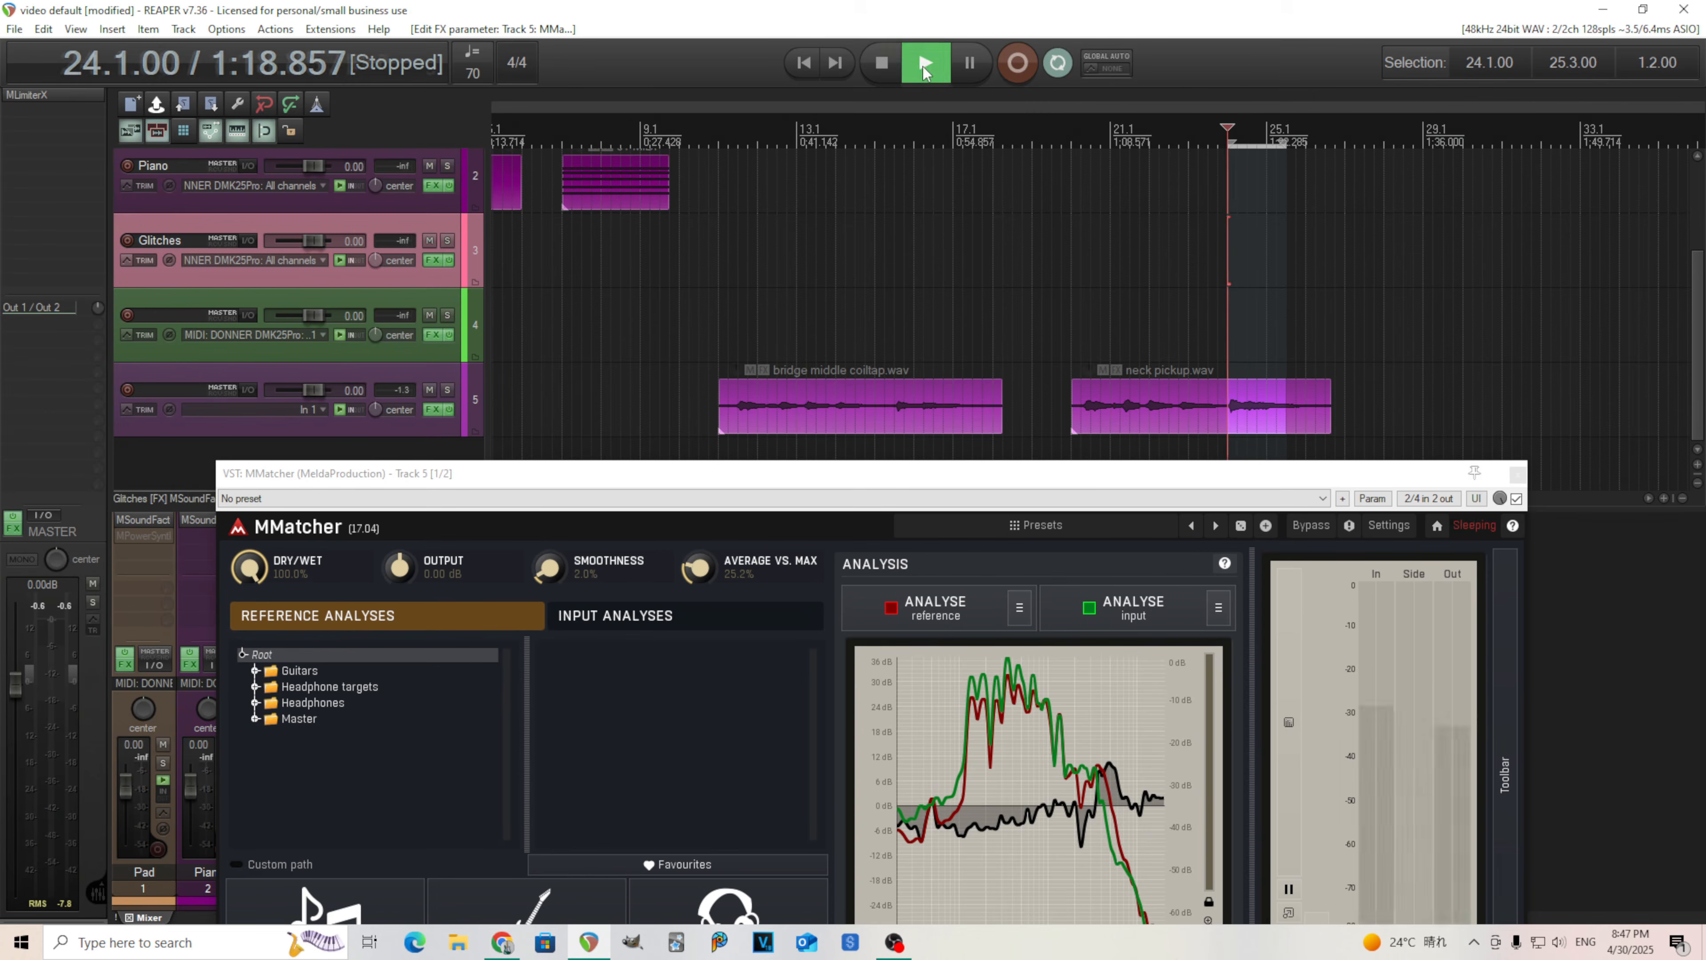
{"action": "left_click", "coordinate": [882, 65]}
{"action": "left_click", "coordinate": [894, 352]}
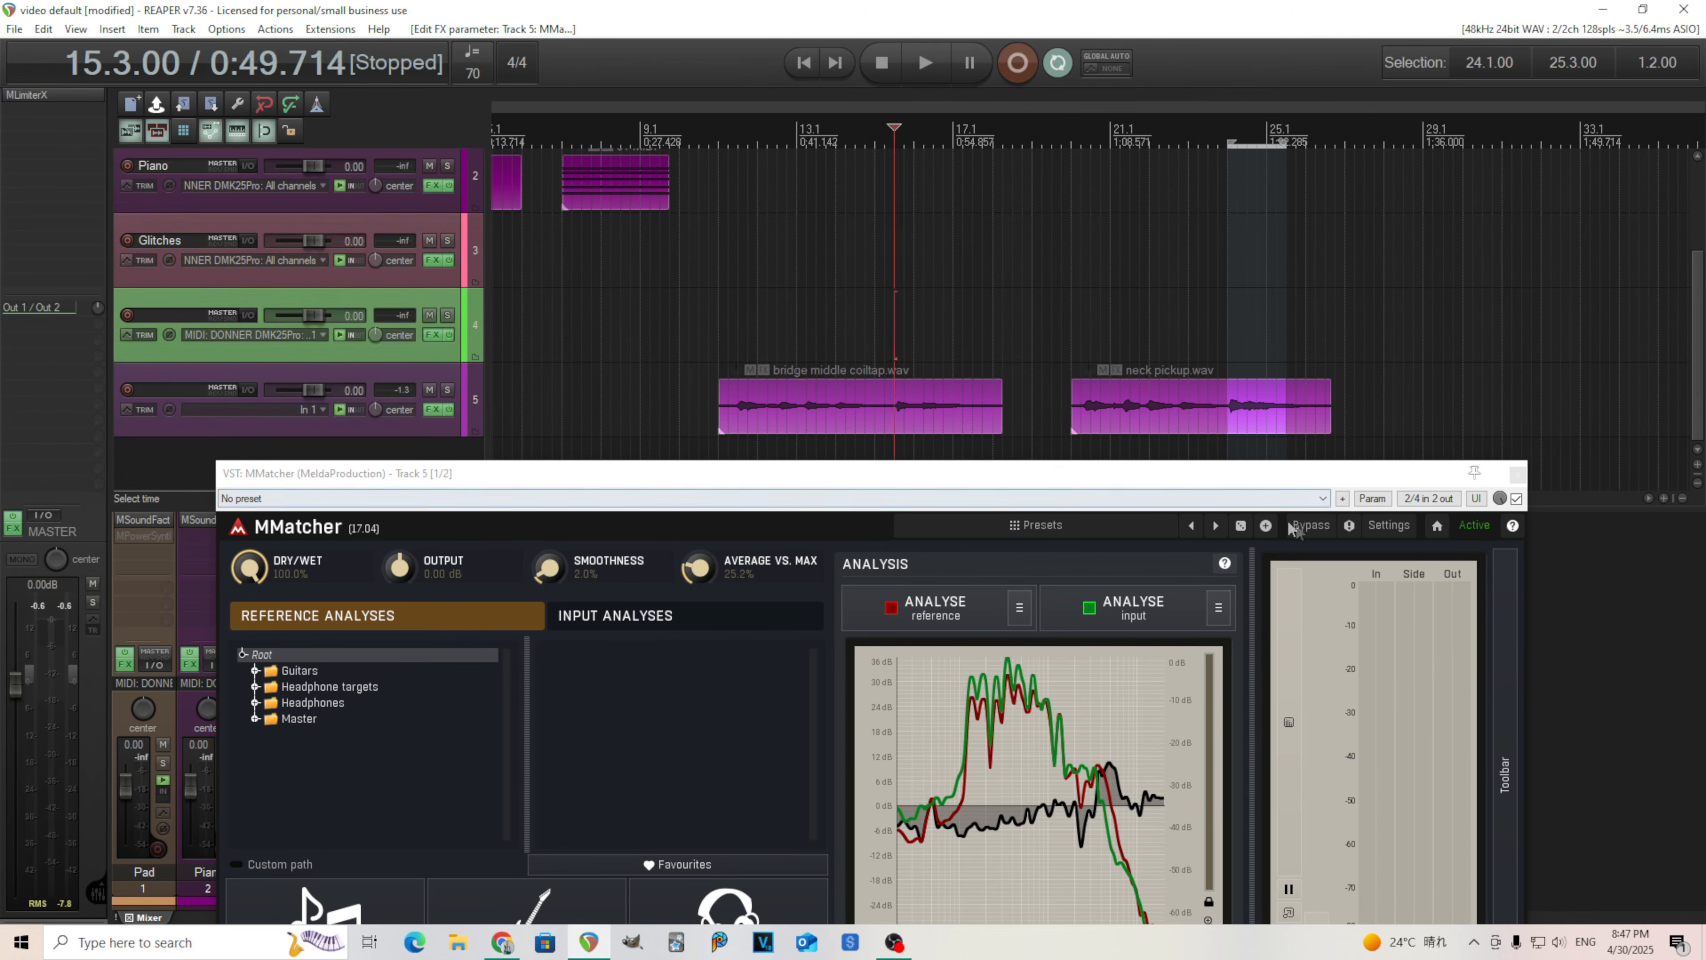
{"action": "left_click", "coordinate": [926, 65]}
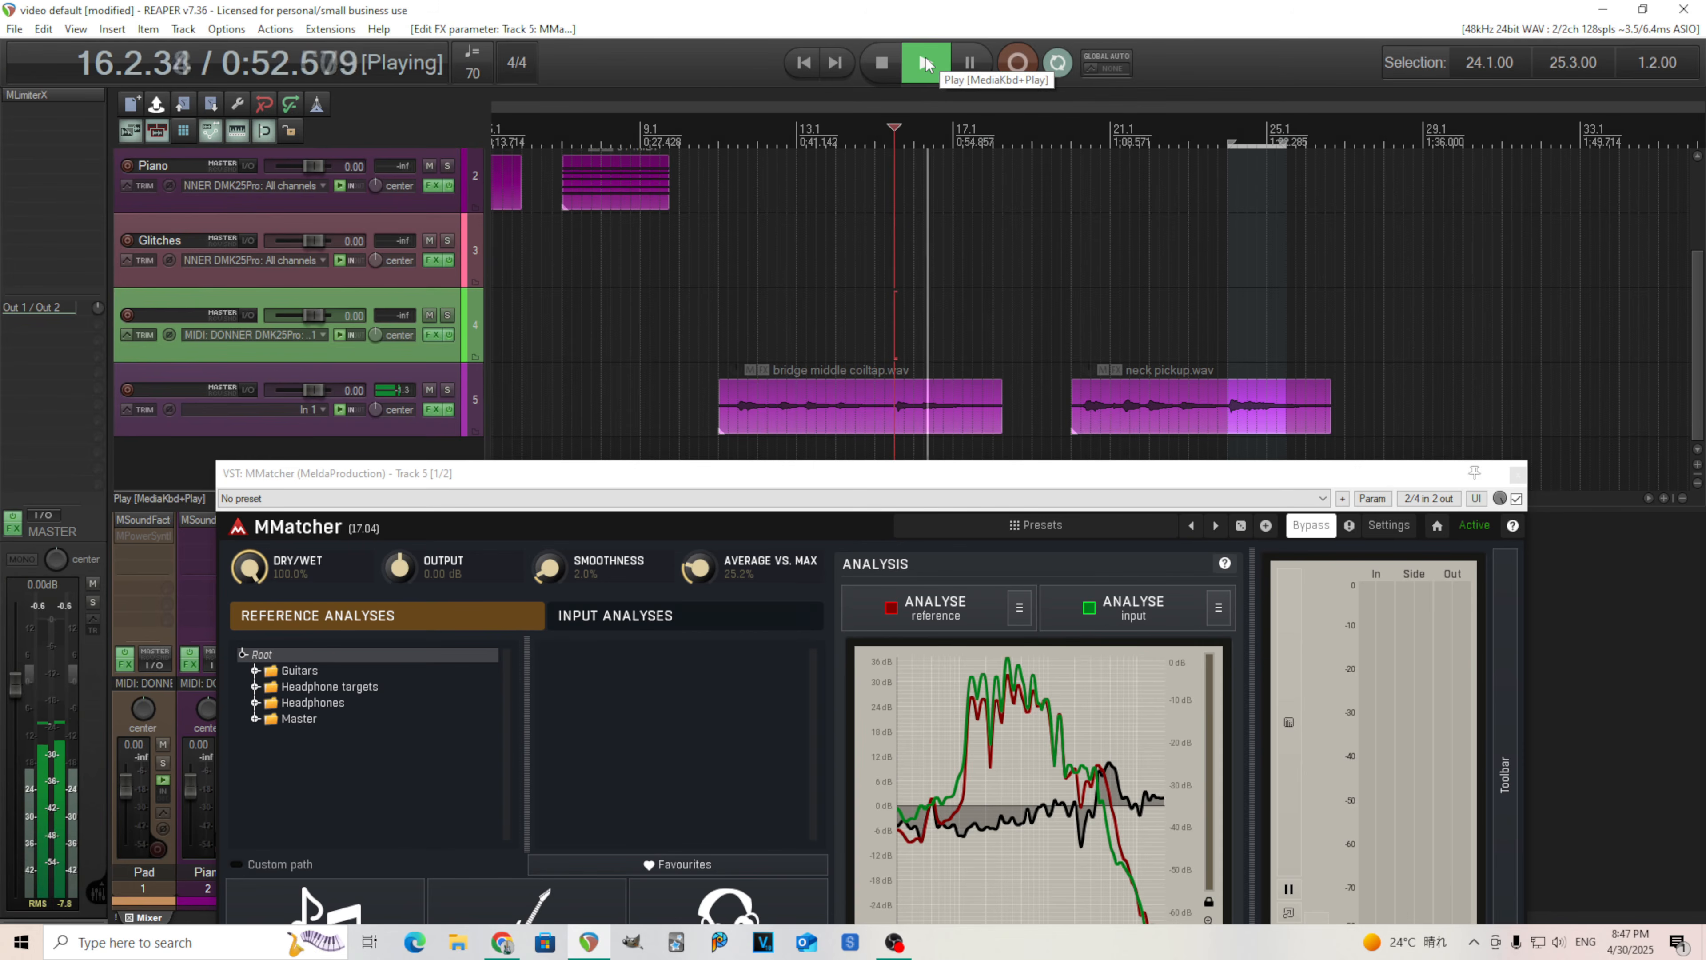
{"action": "left_click", "coordinate": [883, 65]}
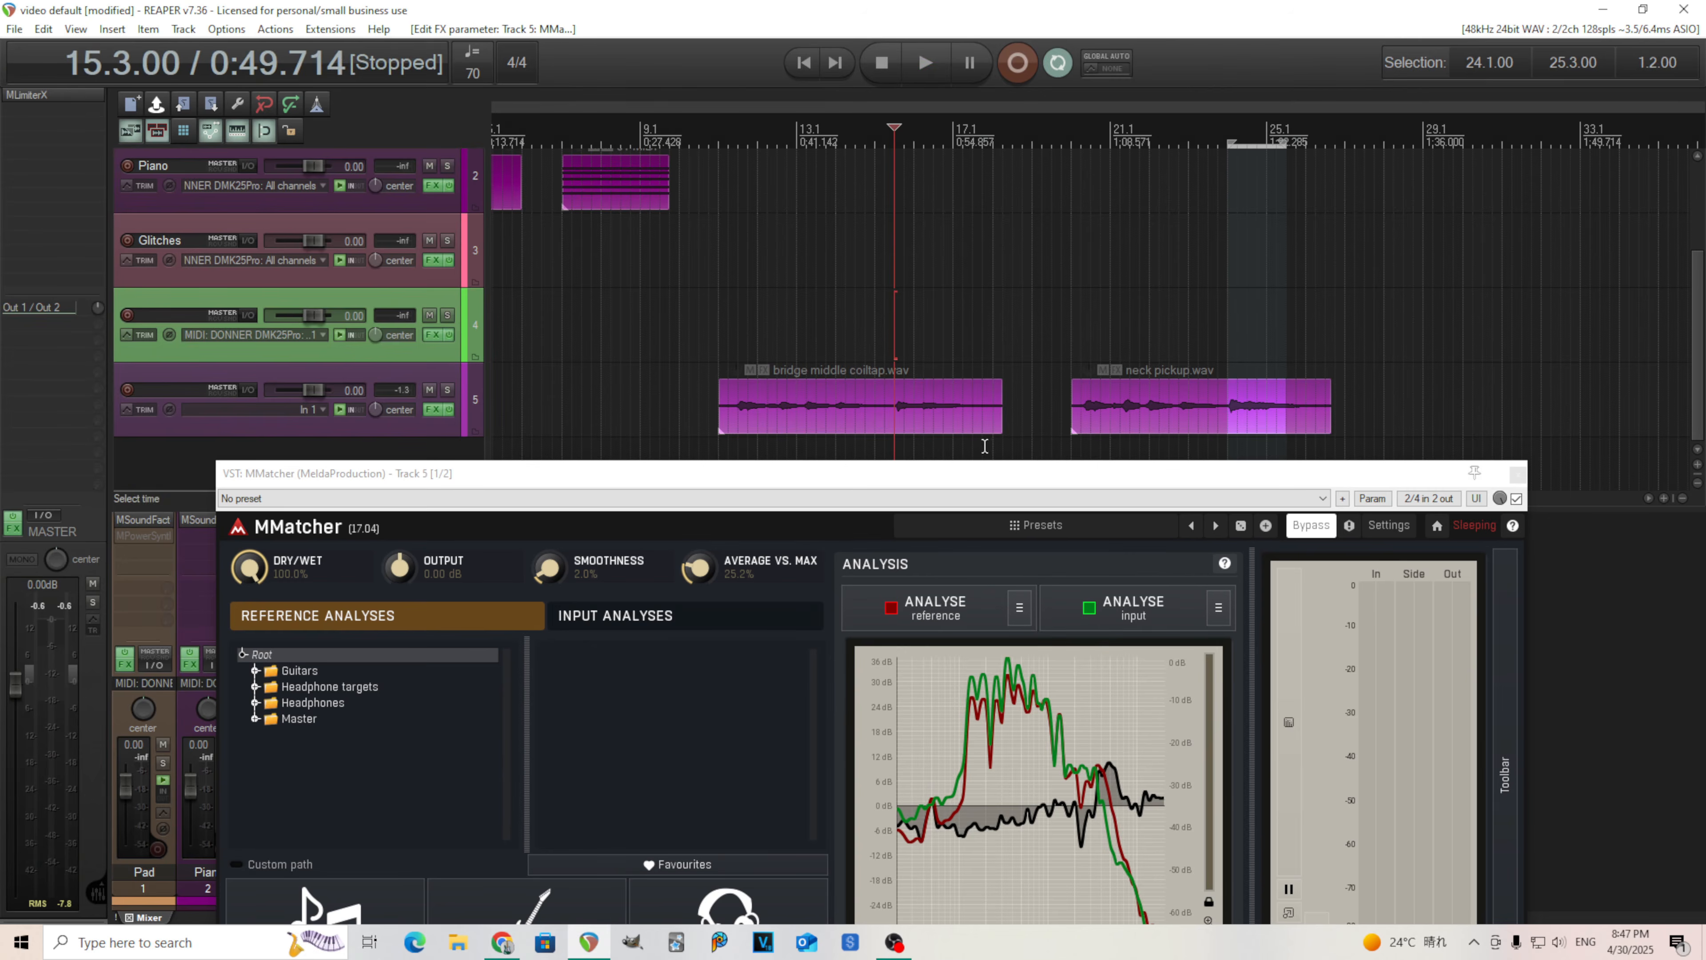
Move the MMatcher window back up, load the Default preset and close the preset browser.
{"action": "left_click", "coordinate": [1187, 405]}
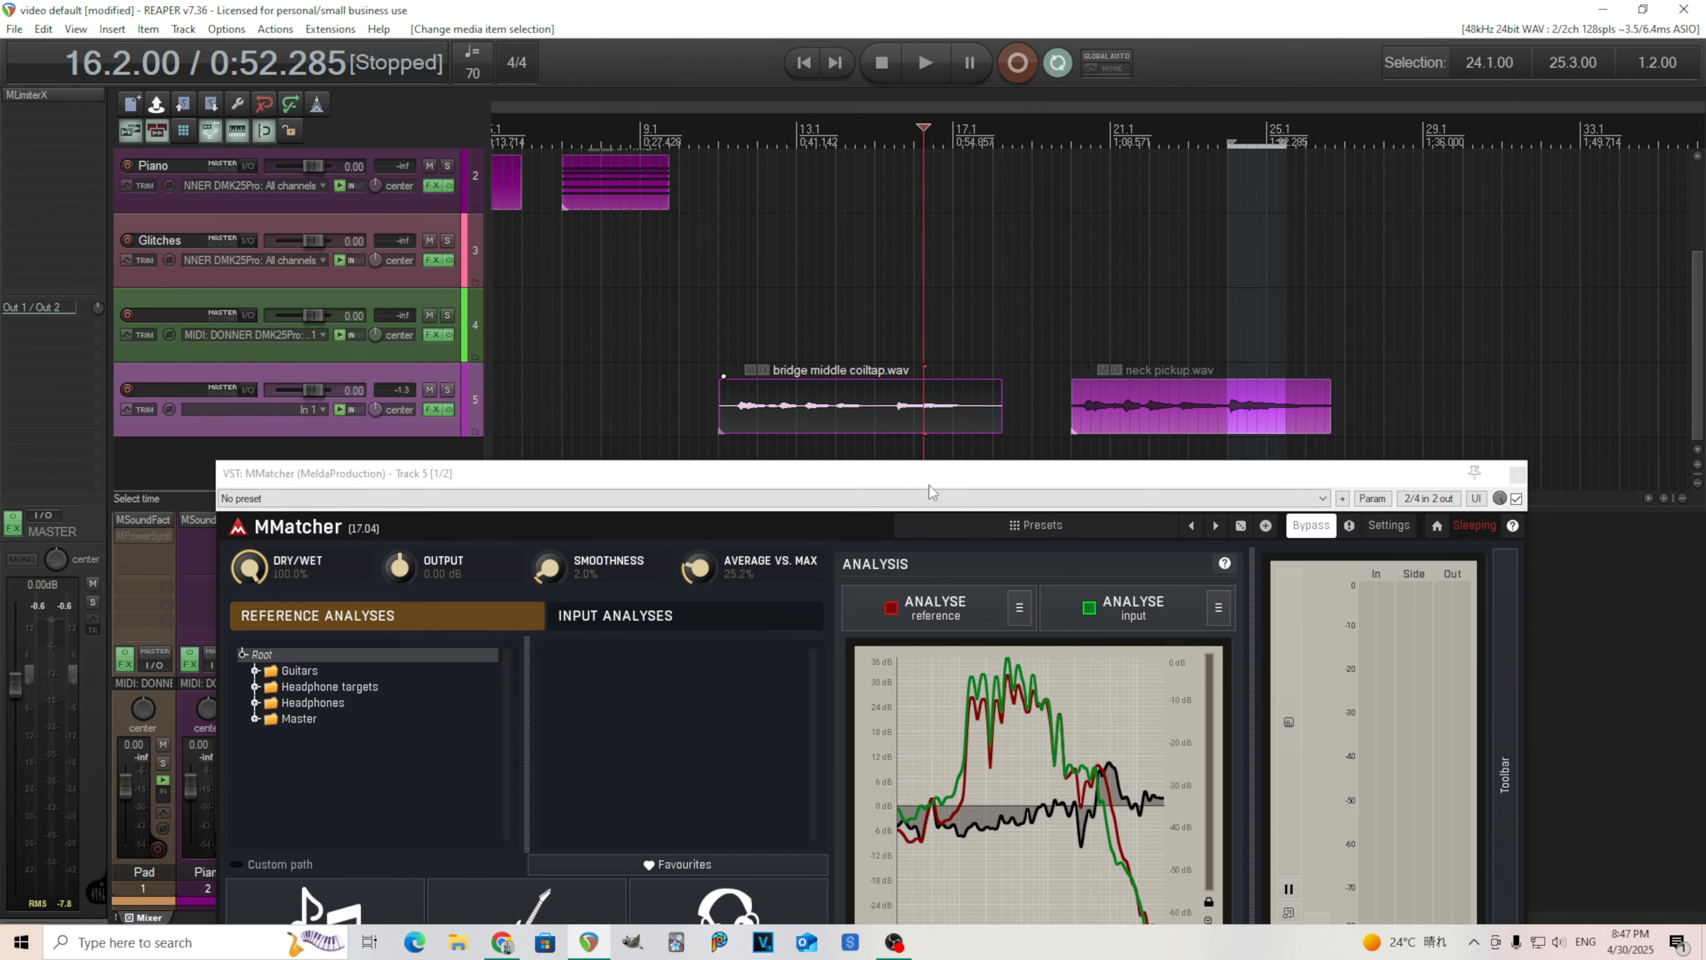
{"action": "left_click_drag", "start_coordinate": [929, 482], "coordinate": [947, 289]}
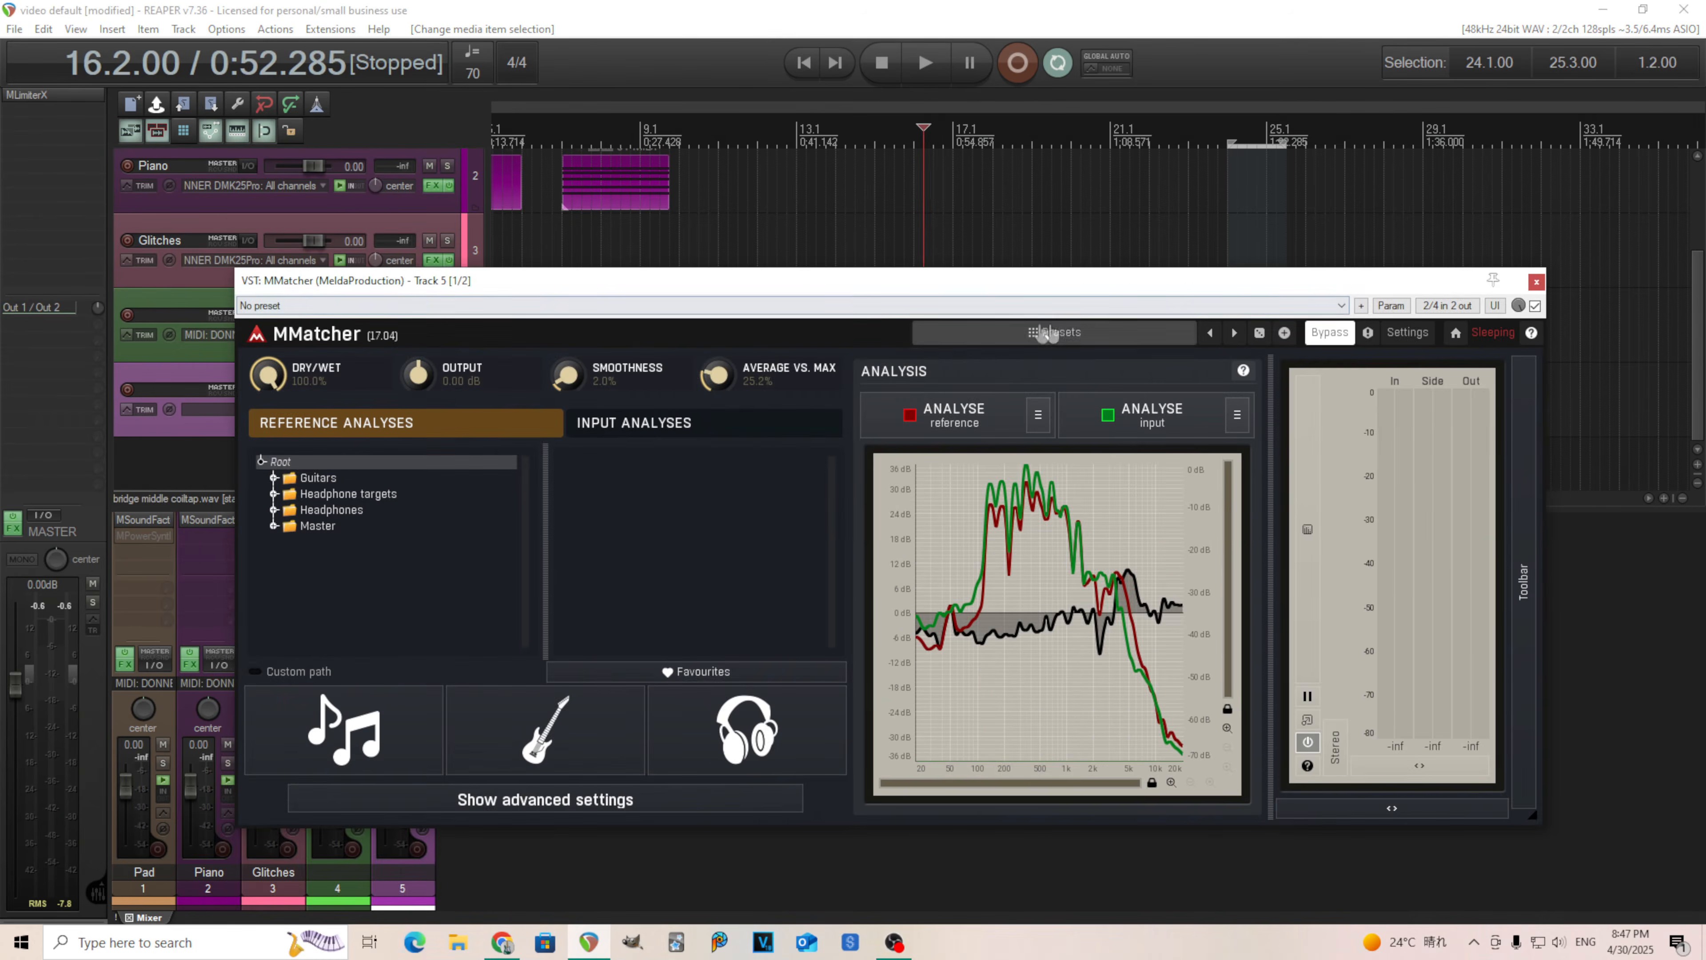
{"action": "left_click", "coordinate": [1066, 332]}
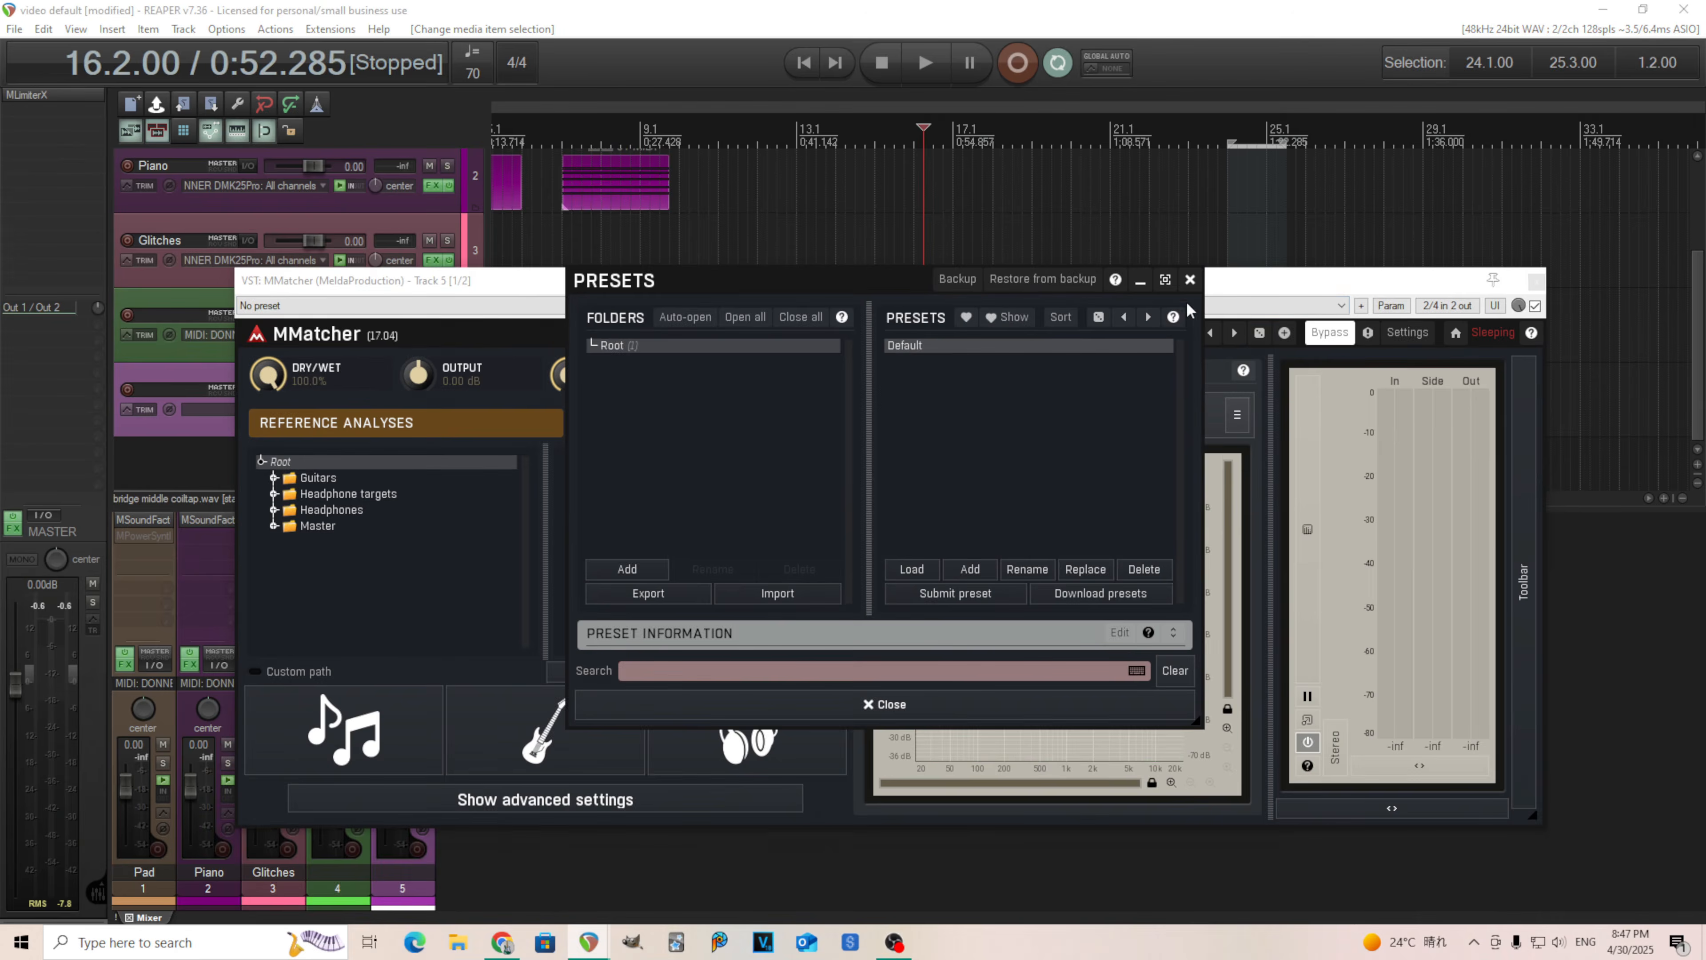
{"action": "left_click", "coordinate": [1190, 281]}
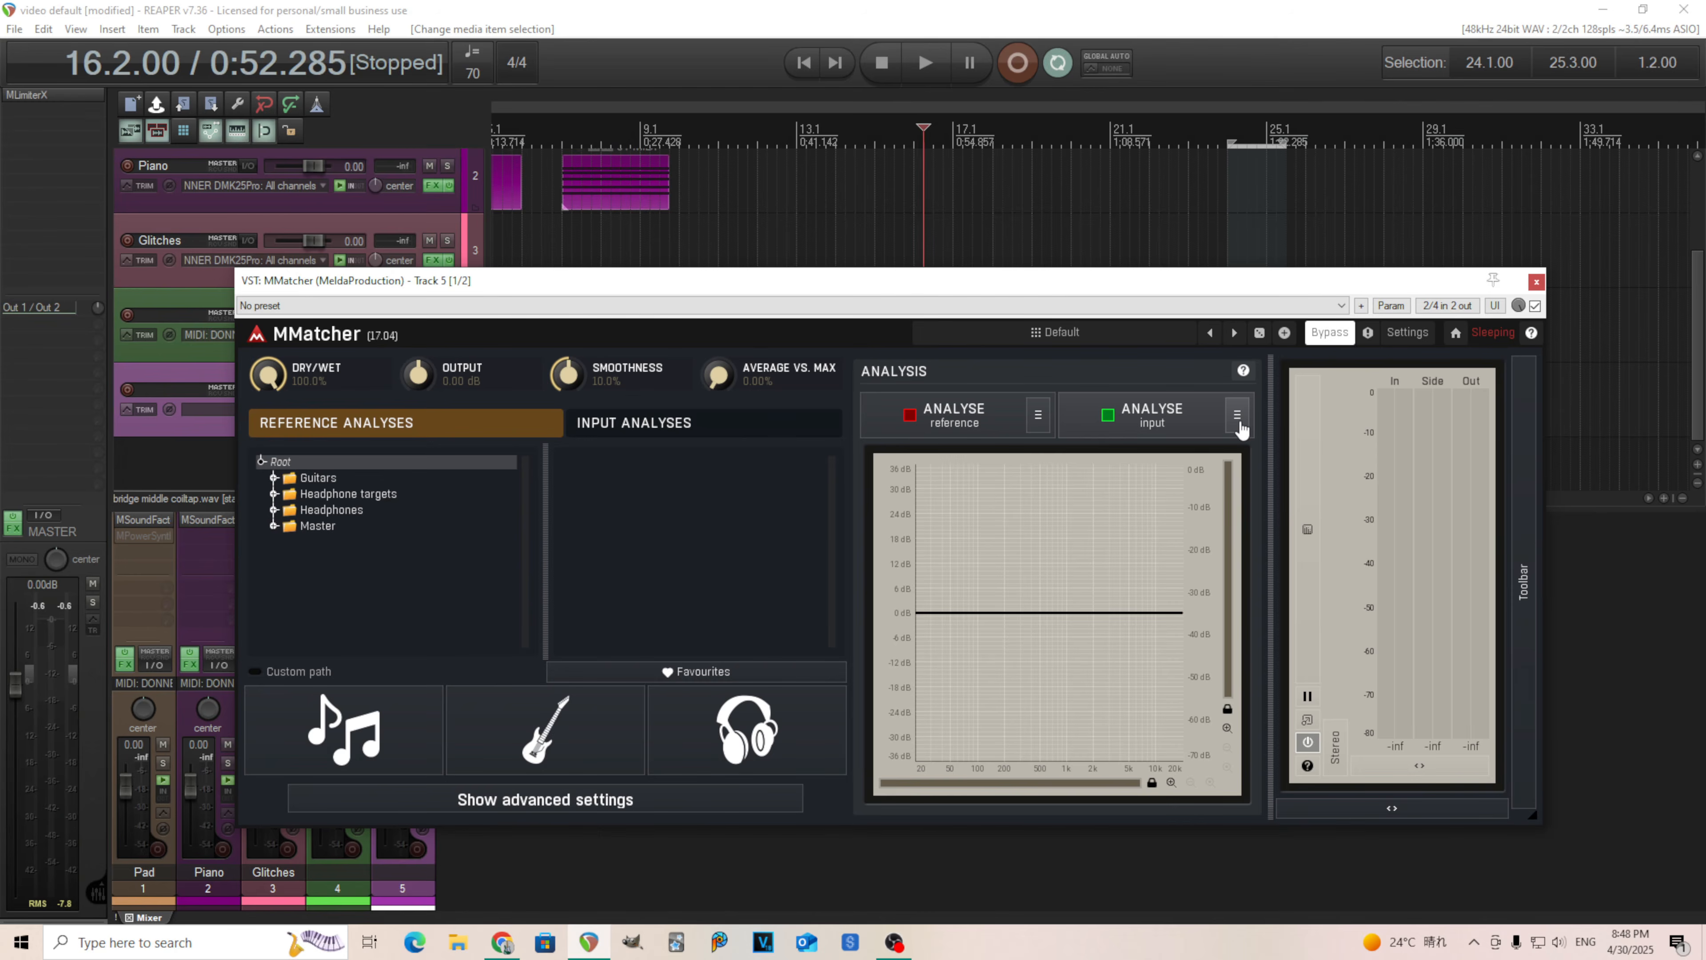
Record-arm track 5 and capture MMatcher's input analysis from the live guitar with bypass off, and end the analysis.
{"action": "left_click_drag", "start_coordinate": [730, 290], "coordinate": [893, 159]}
{"action": "left_click", "coordinate": [417, 848]}
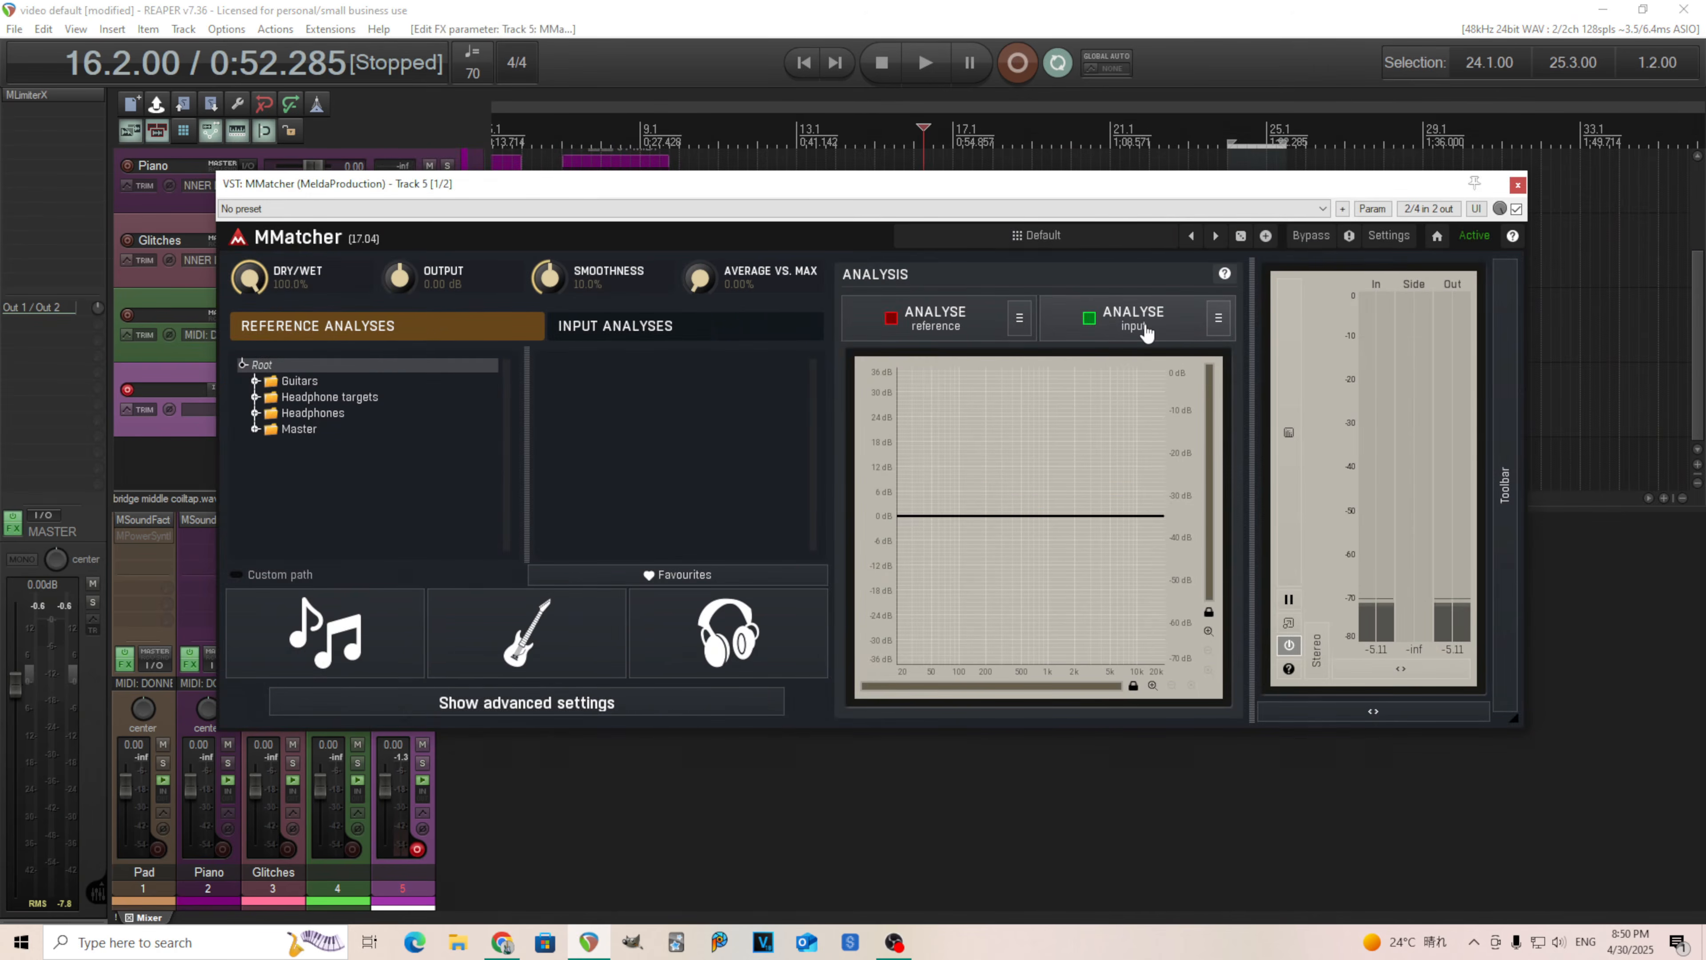
{"action": "left_click", "coordinate": [1147, 329]}
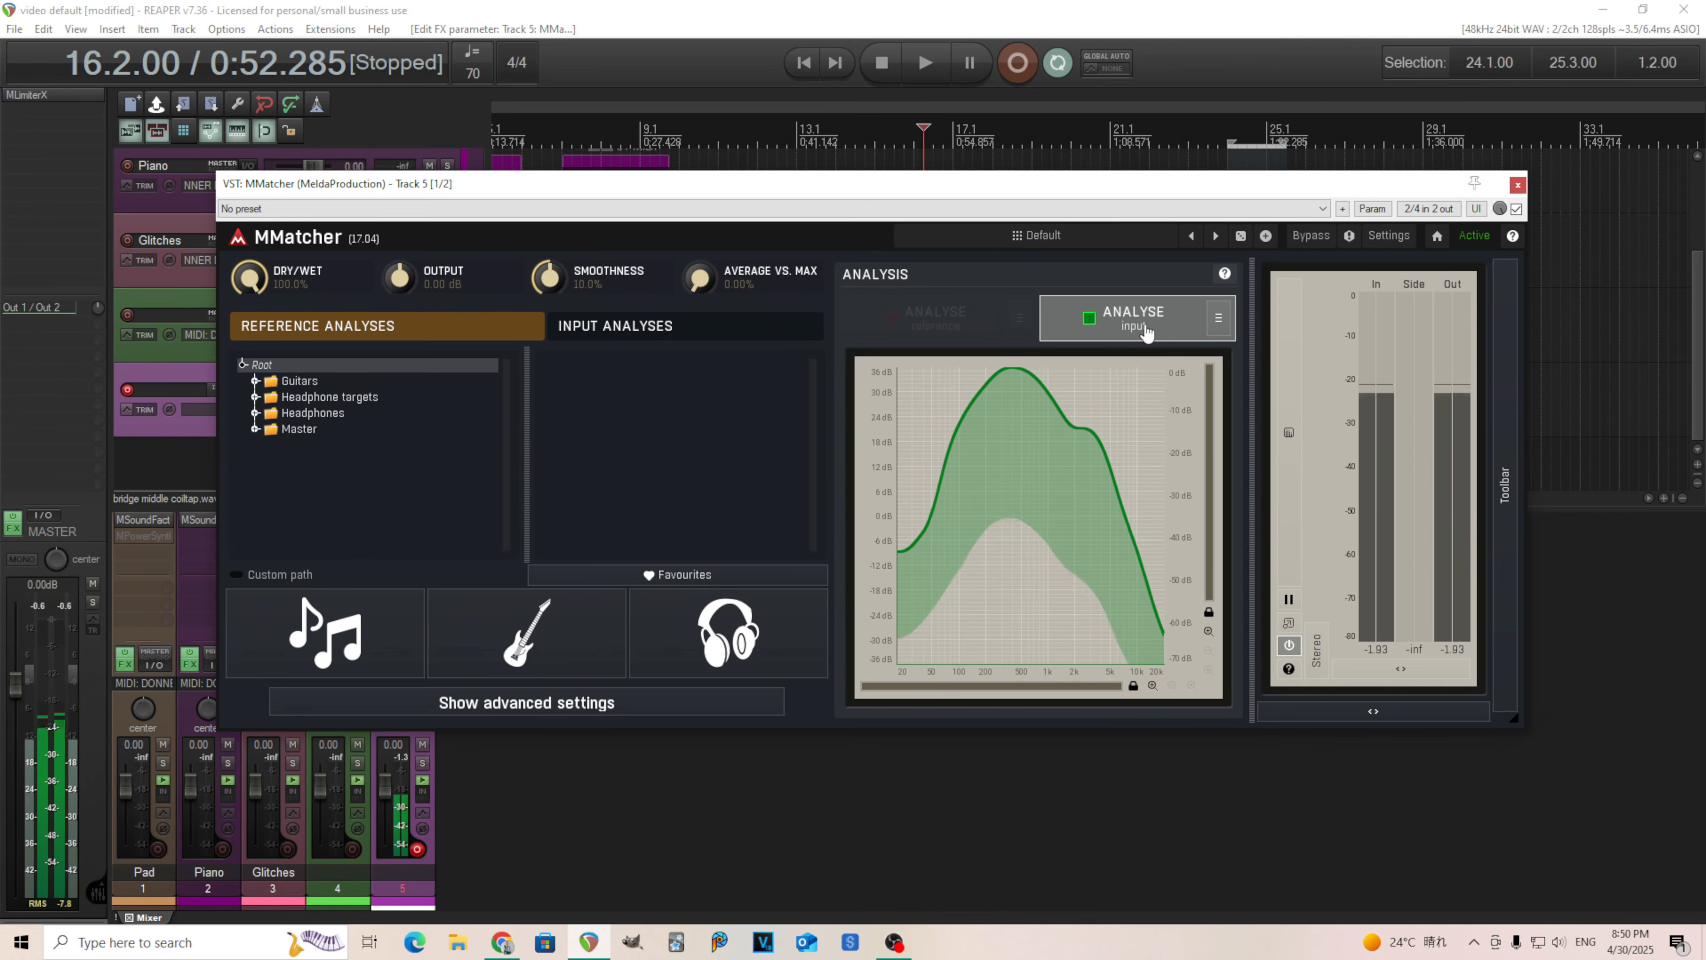
{"action": "left_click", "coordinate": [1147, 332]}
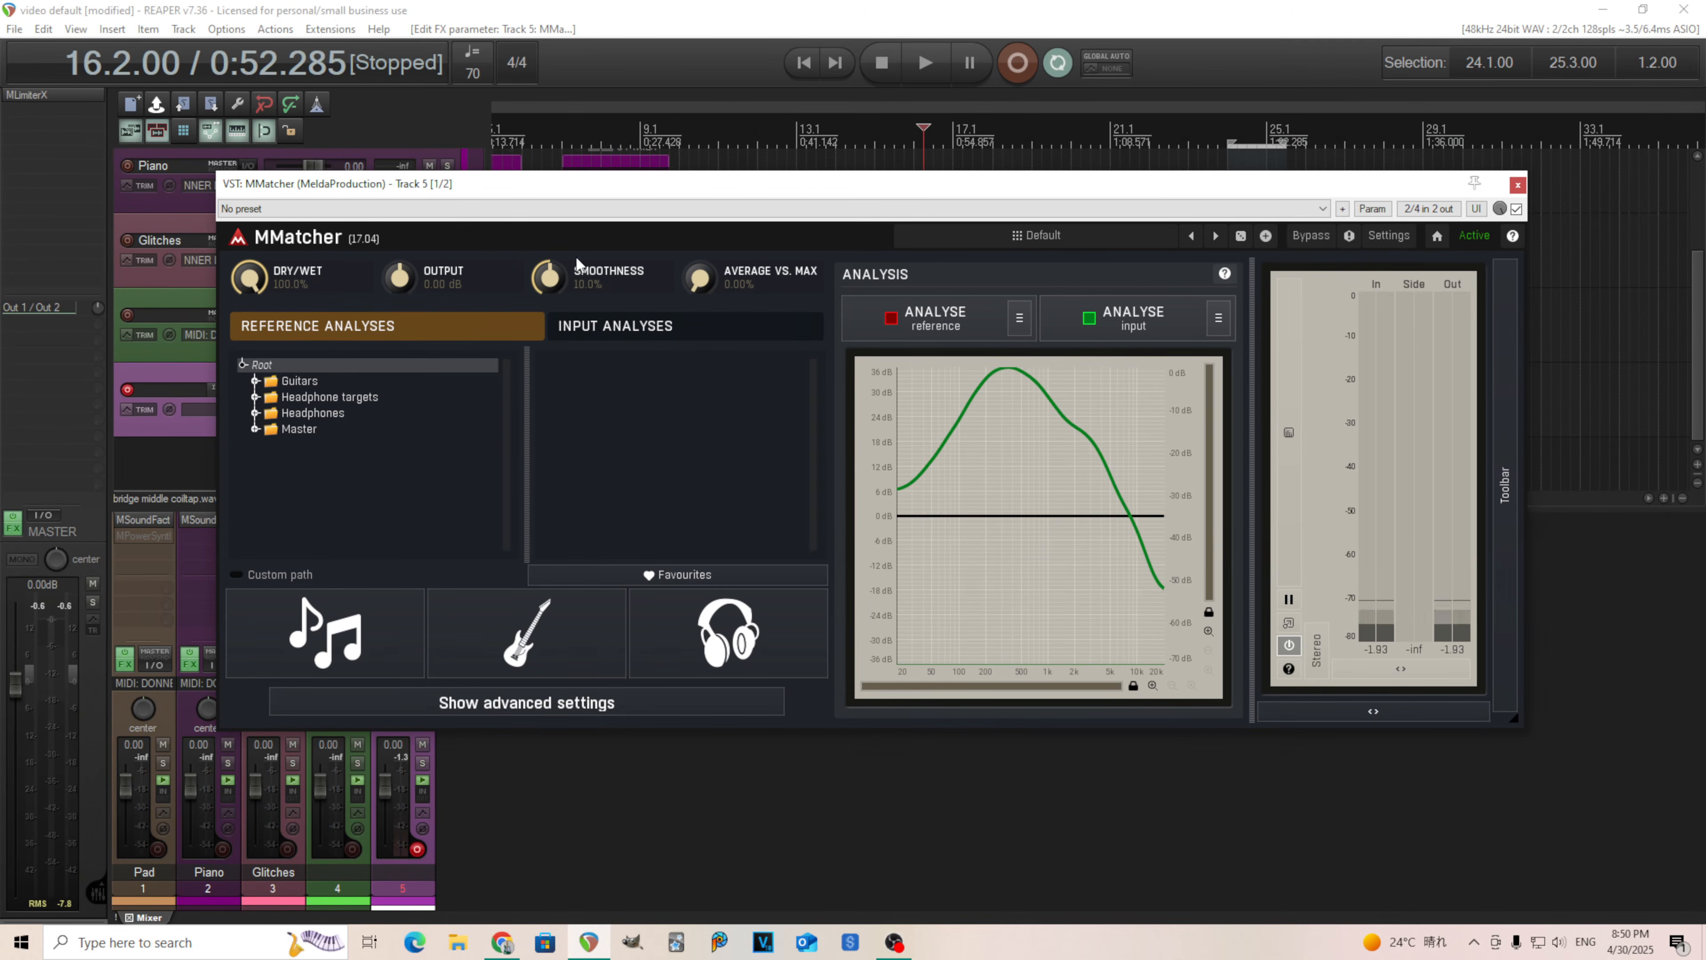
{"action": "mouse_move", "coordinate": [558, 275]}
{"action": "left_mouse_down"}
{"action": "mouse_move", "coordinate": [558, 330]}
{"action": "mouse_move", "coordinate": [562, 274]}
{"action": "left_mouse_up"}
Start saving MMatcher's input analysis and create a new folder named whatever inside the Guitars folder.
{"action": "left_click", "coordinate": [1218, 318]}
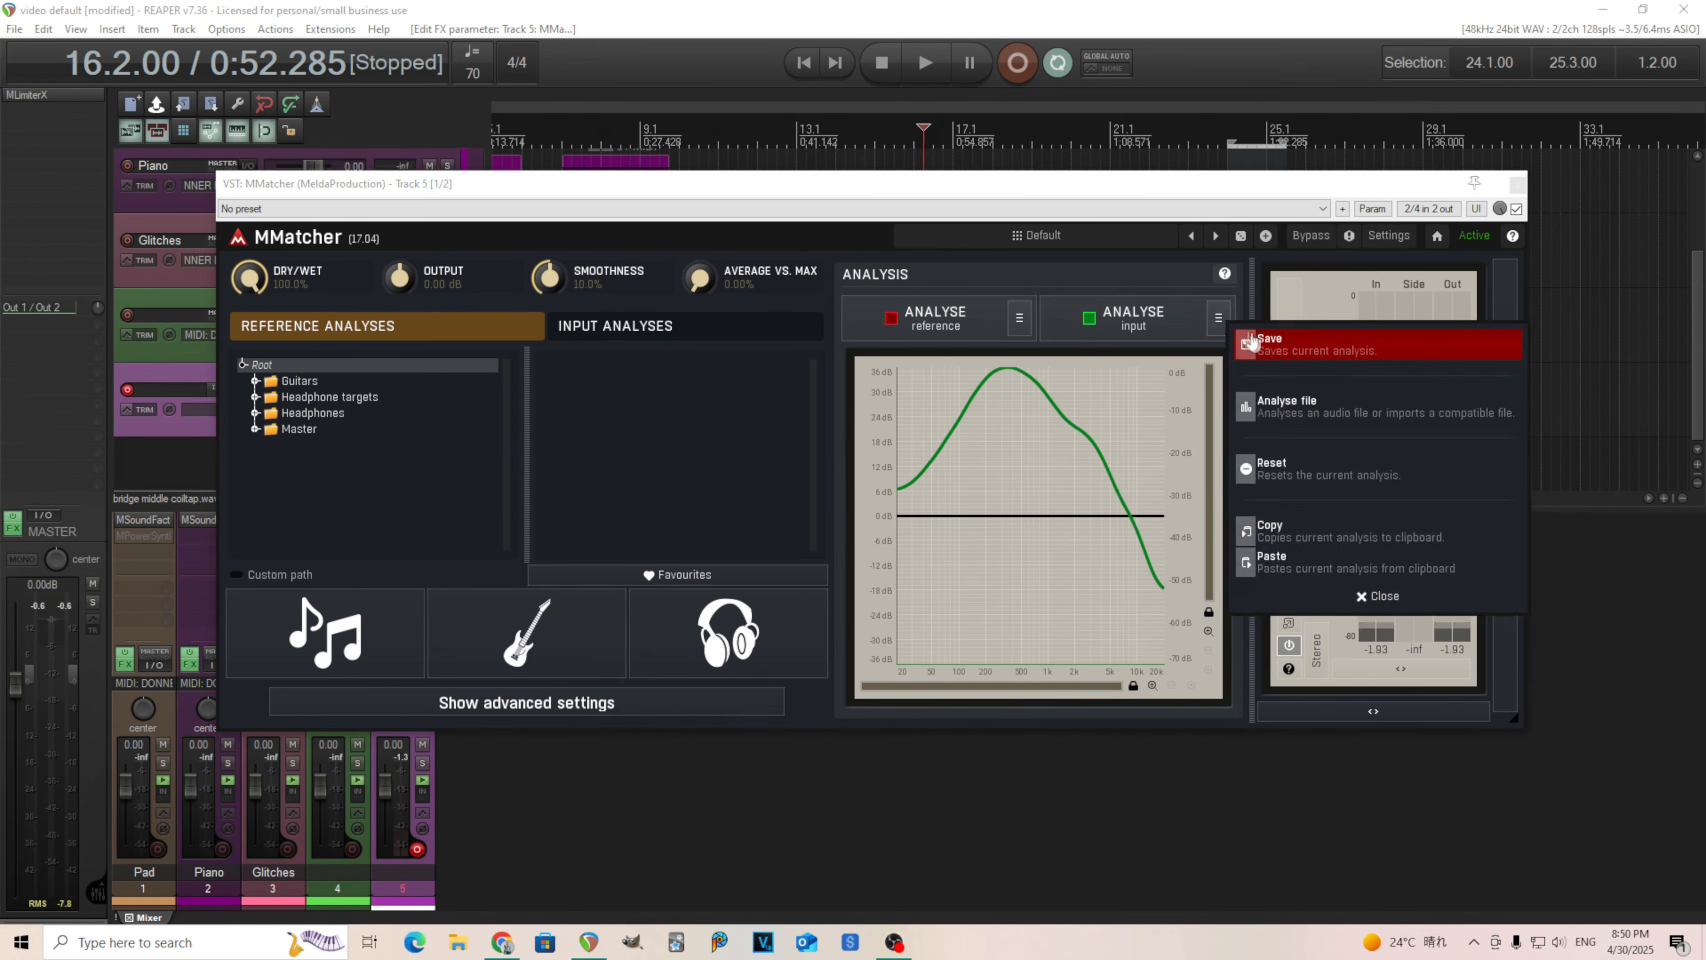
{"action": "left_click", "coordinate": [1283, 357]}
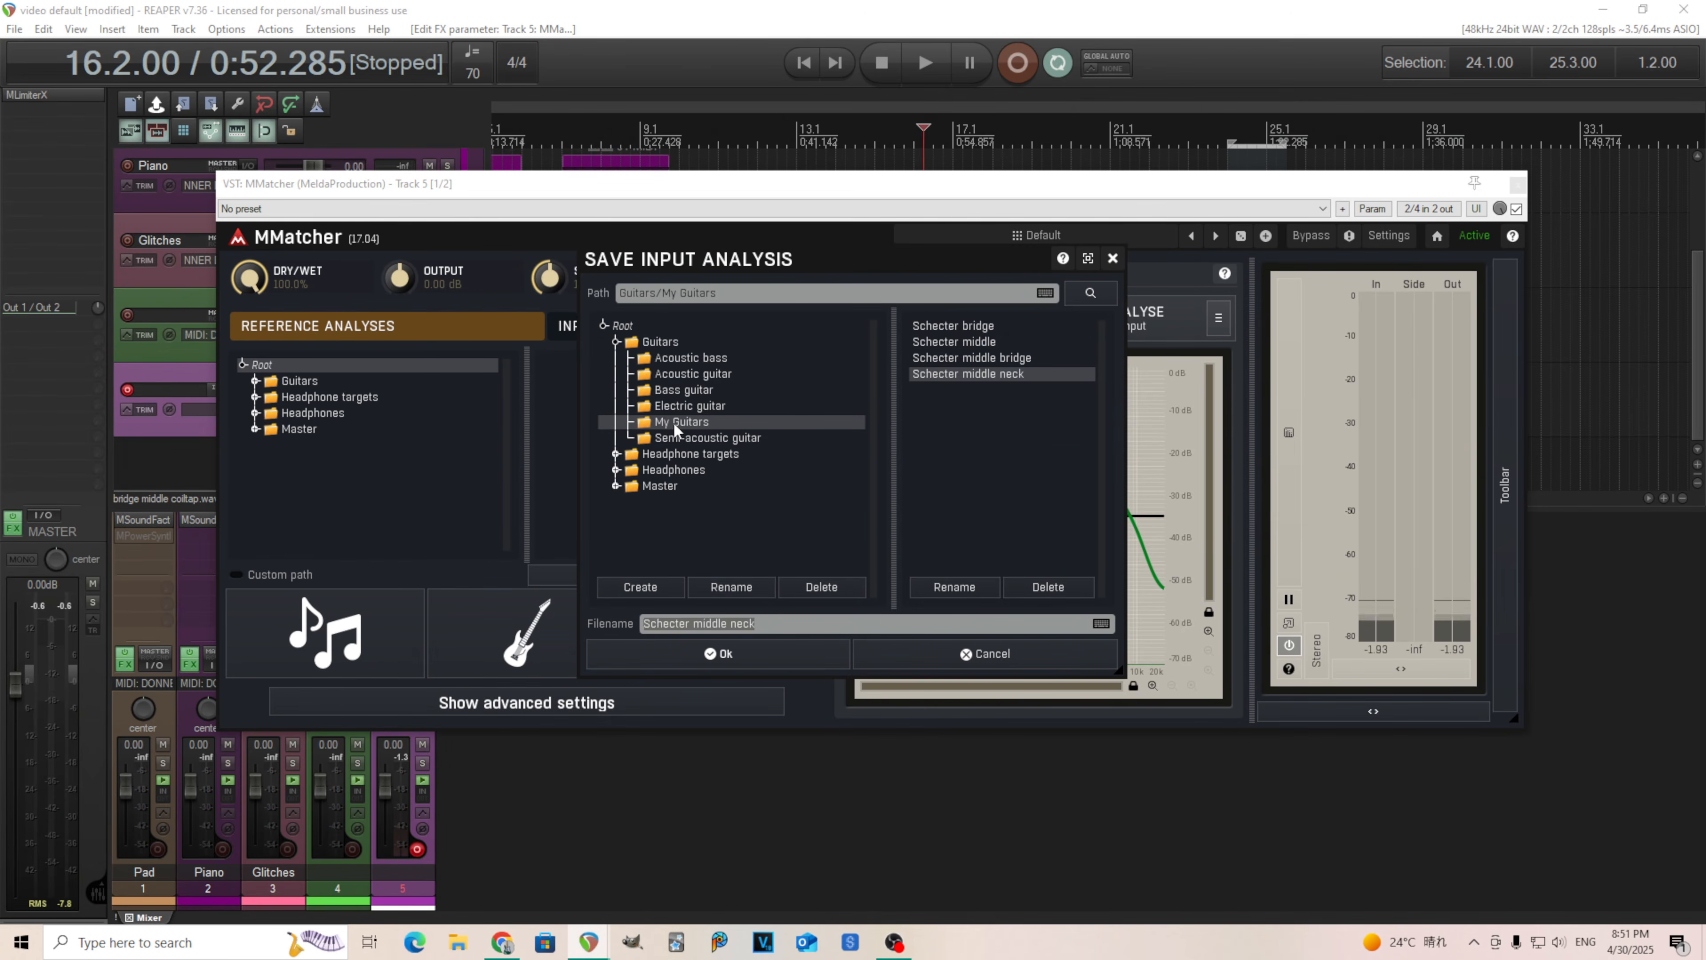
{"action": "left_click", "coordinate": [662, 343]}
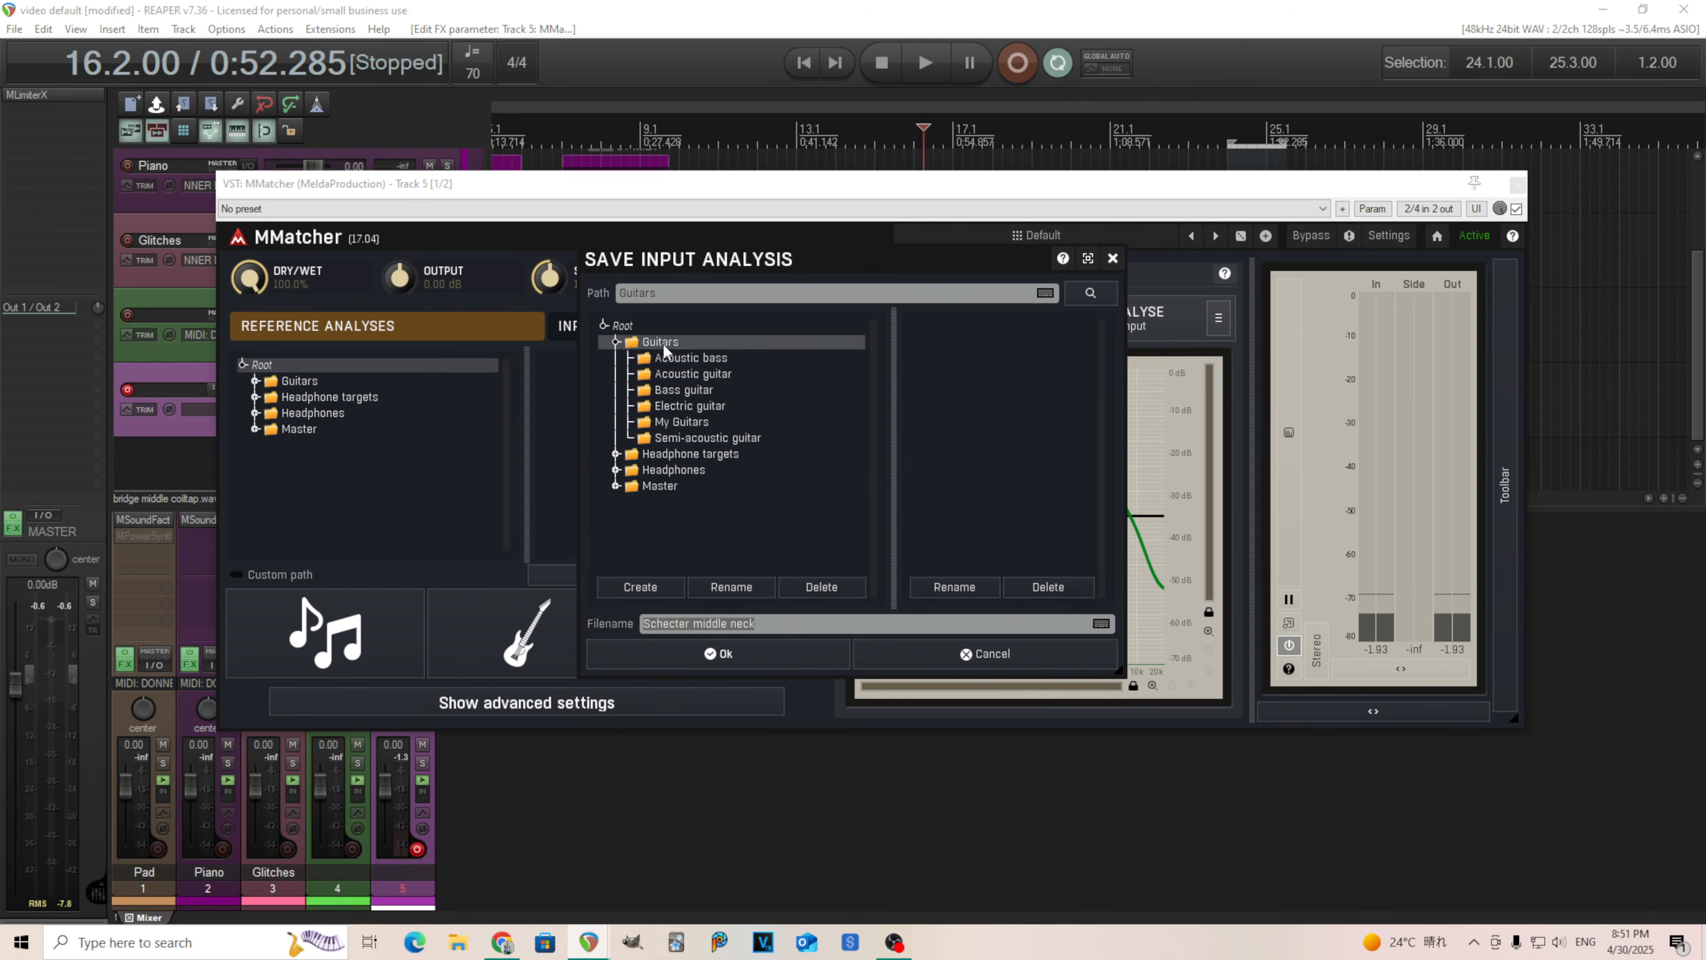
{"action": "left_click", "coordinate": [668, 589]}
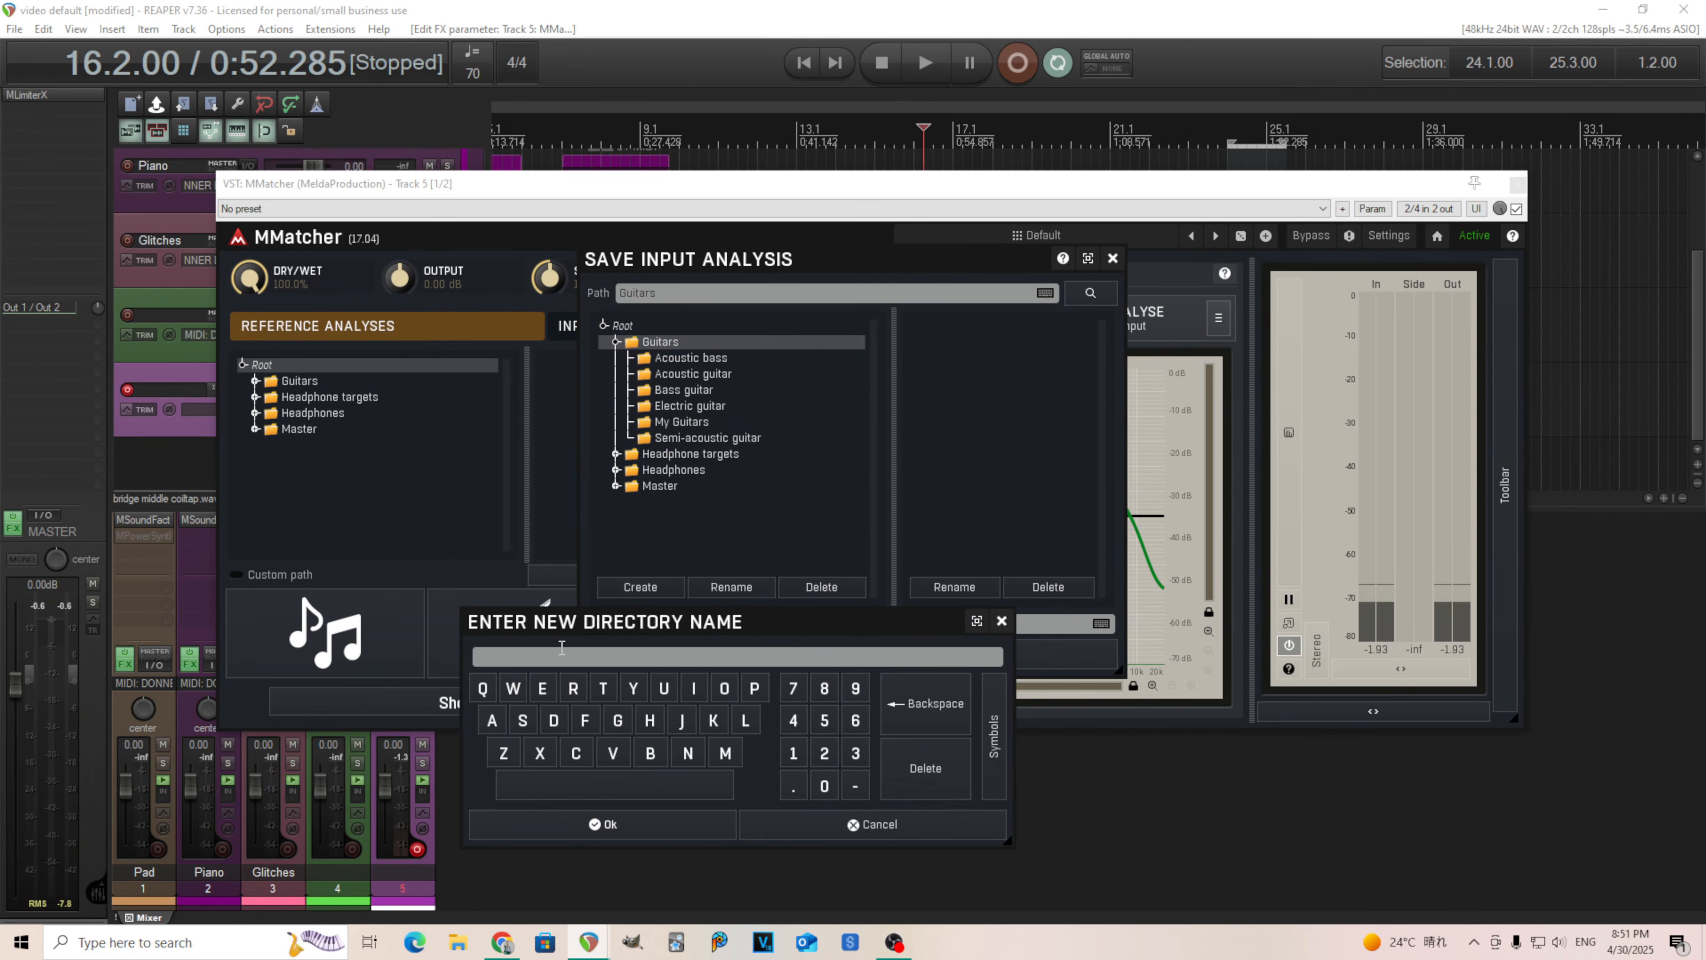
{"action": "type", "text": "what"}
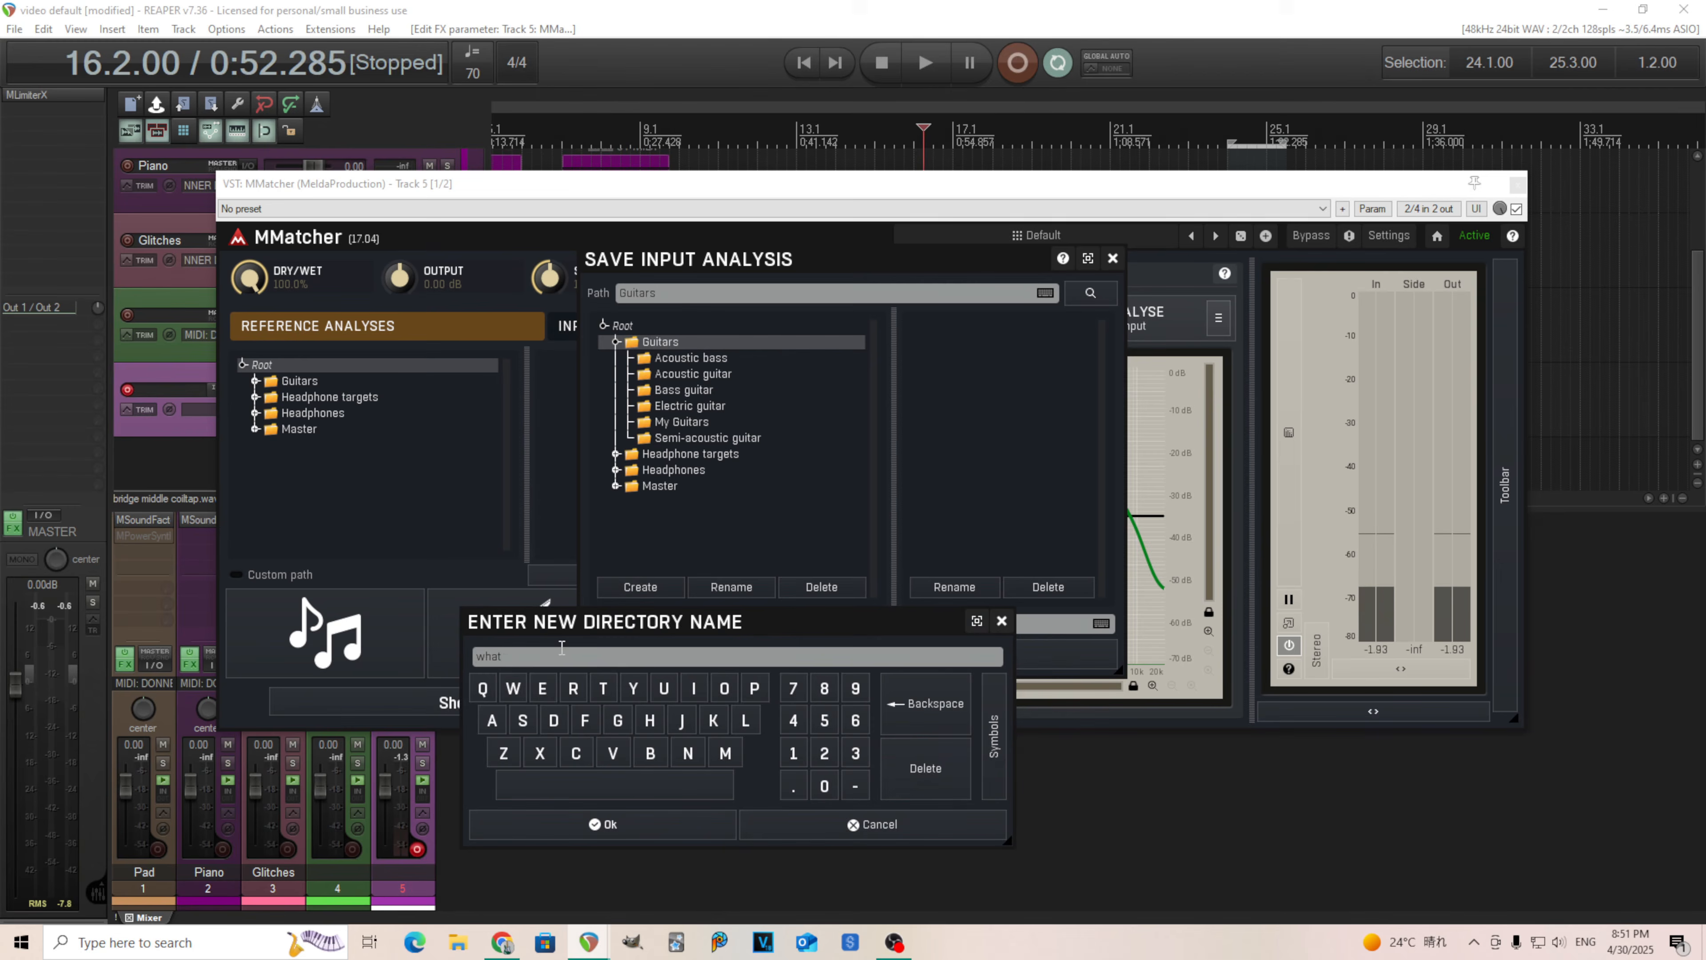
{"action": "type", "text": "ever"}
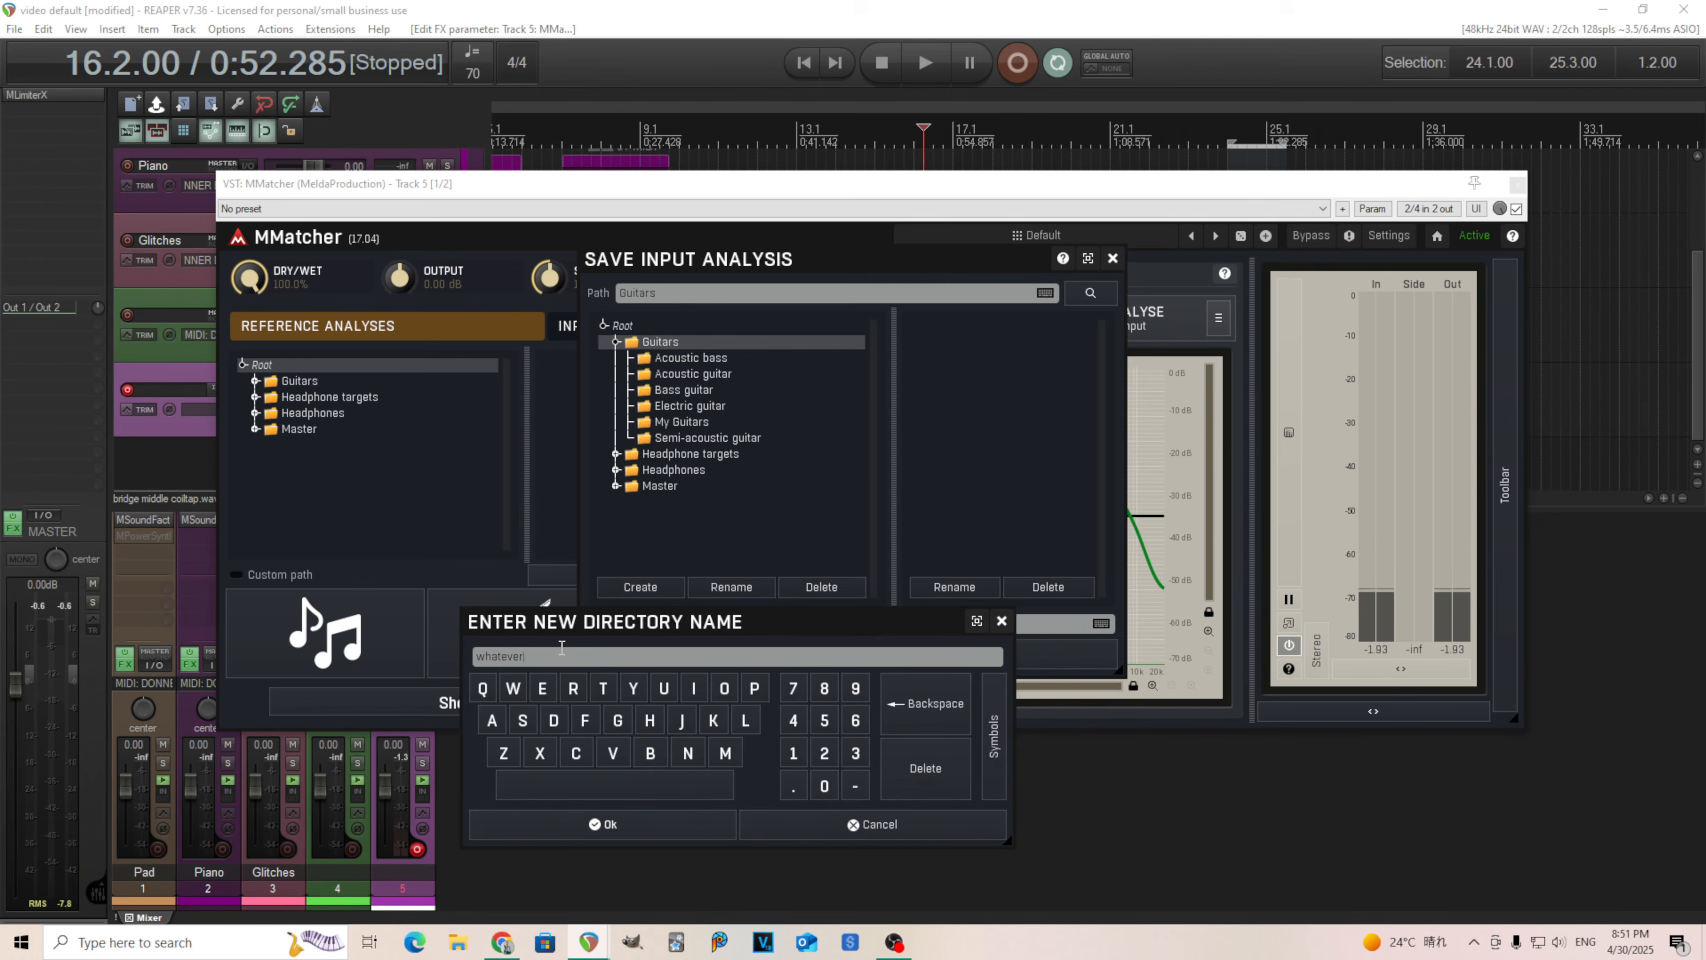
{"action": "left_click", "coordinate": [685, 835]}
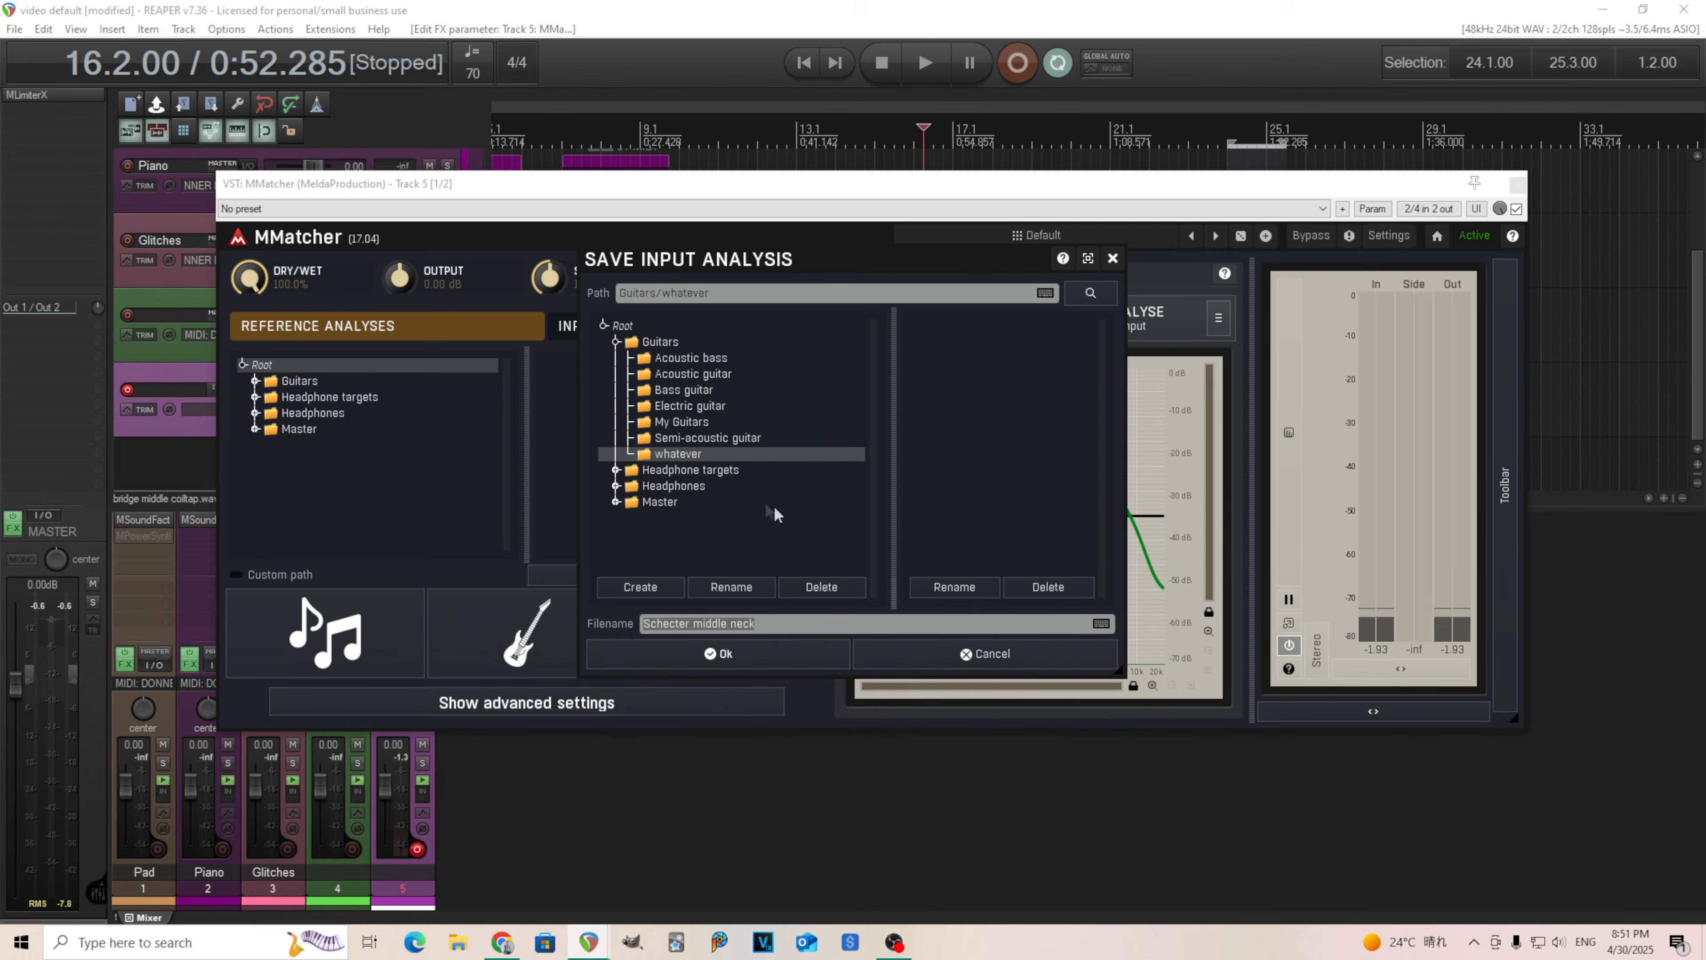
Save the input analysis as Schecter neck in the My Guitars folder.
{"action": "left_click", "coordinate": [680, 425]}
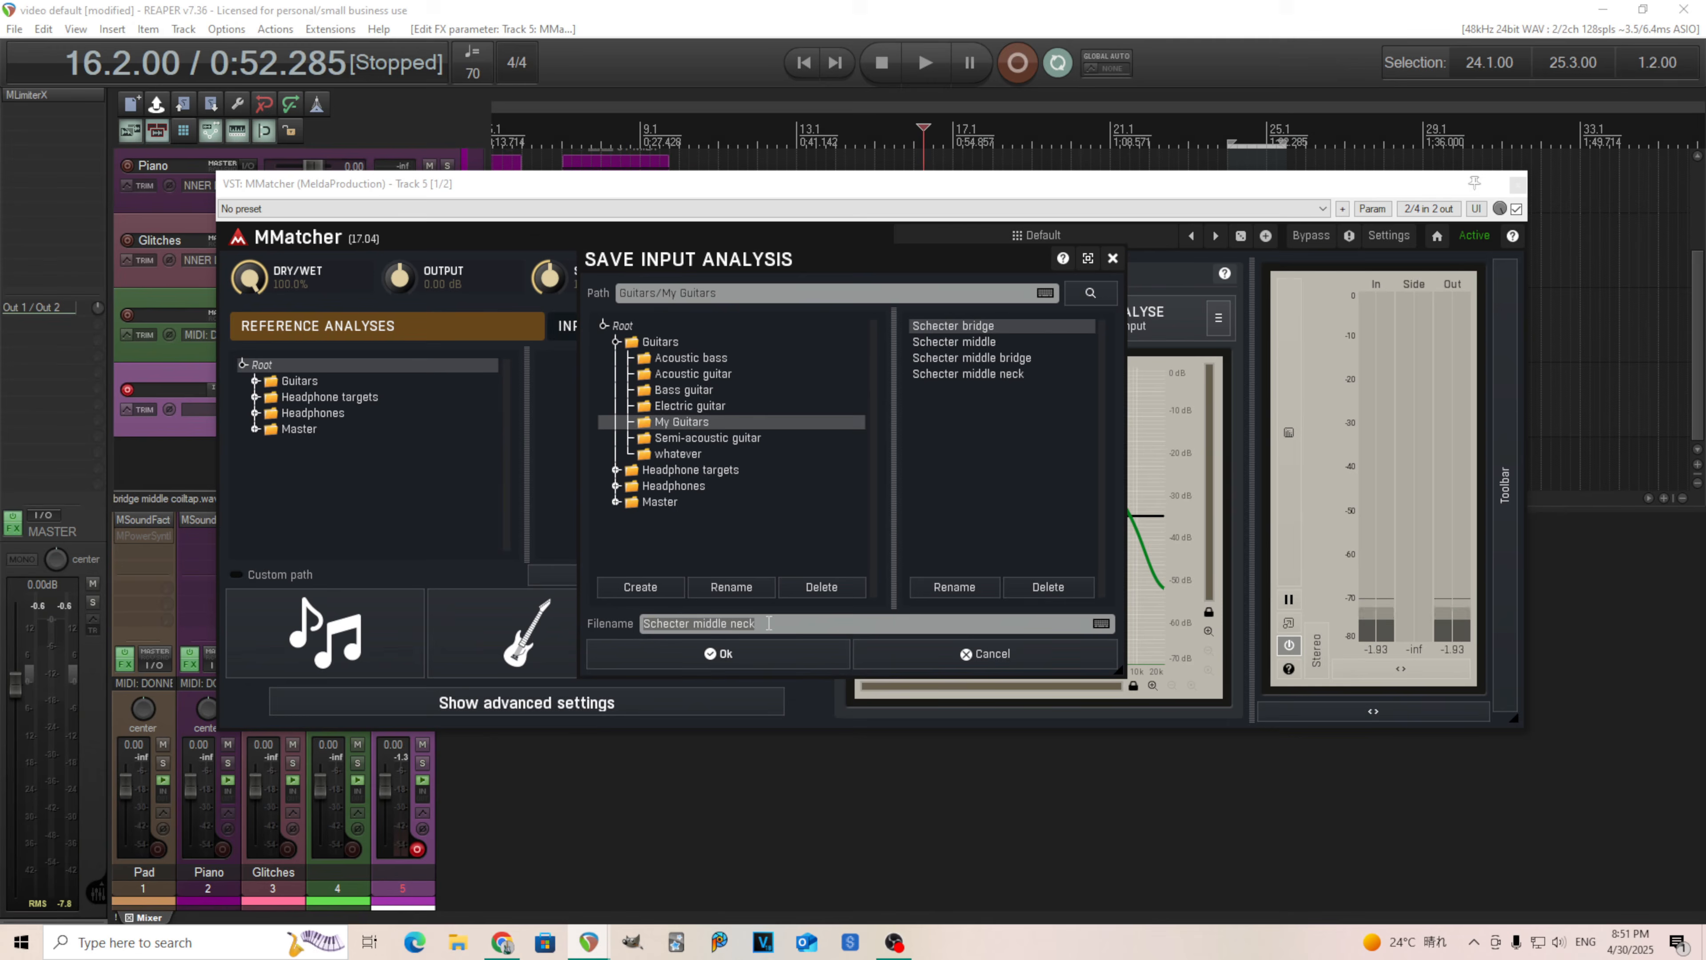
{"action": "left_click_drag", "start_coordinate": [769, 623], "coordinate": [703, 620]}
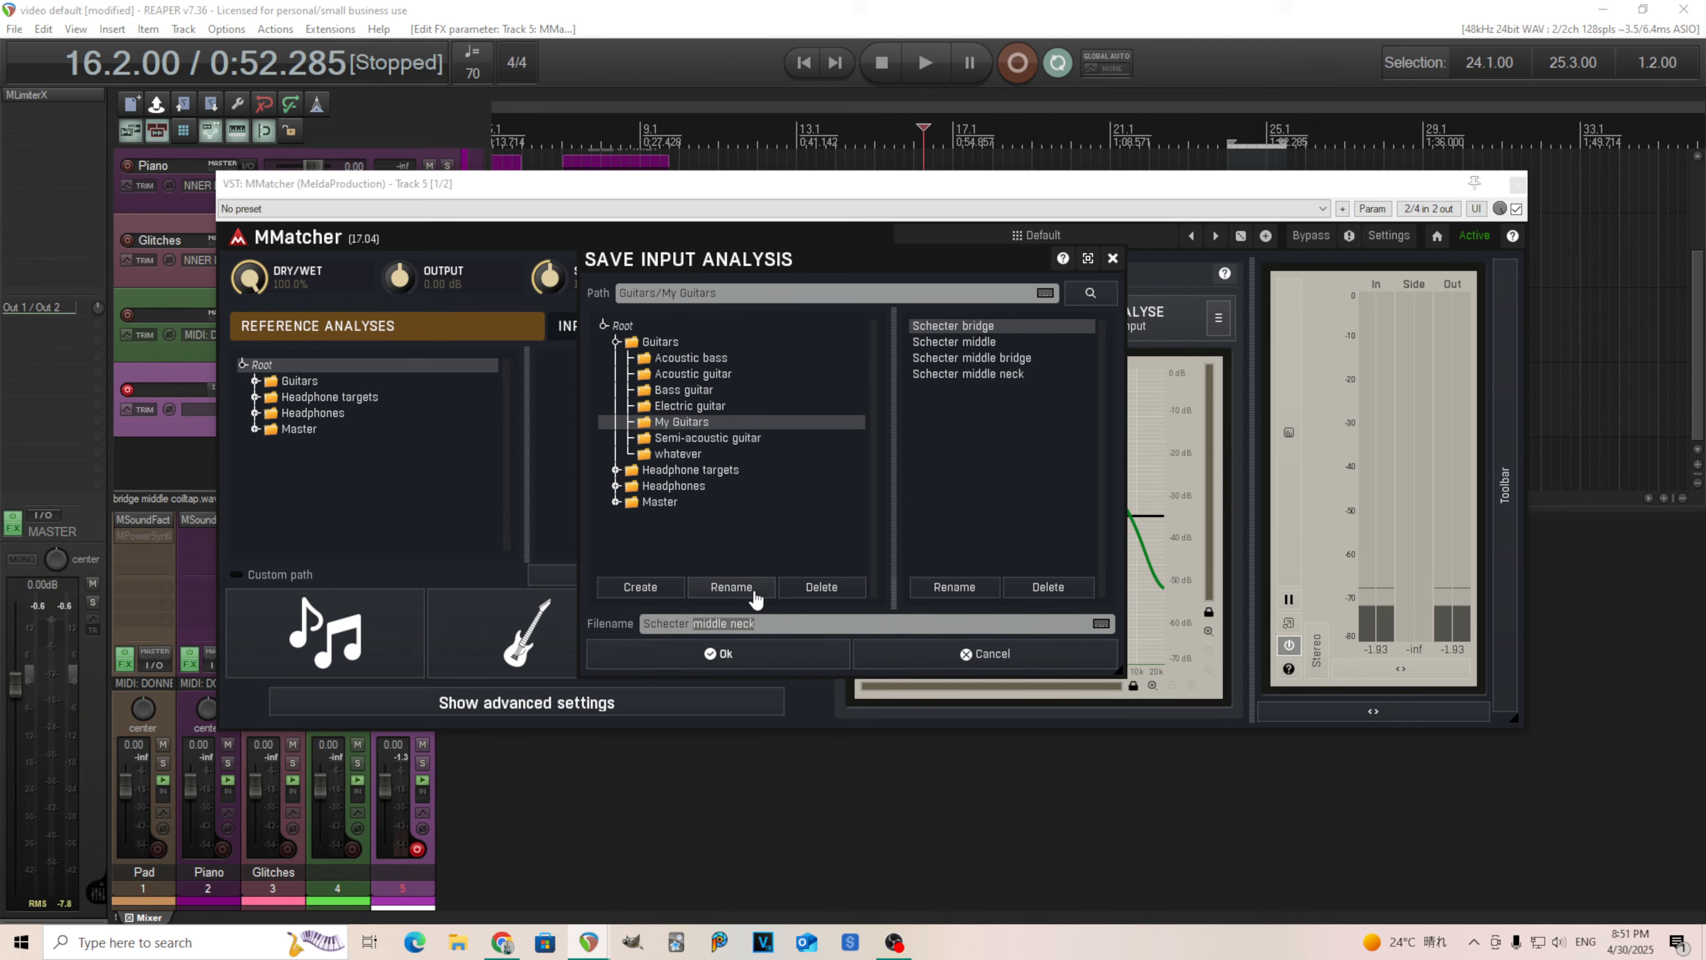
{"action": "type", "text": "n"}
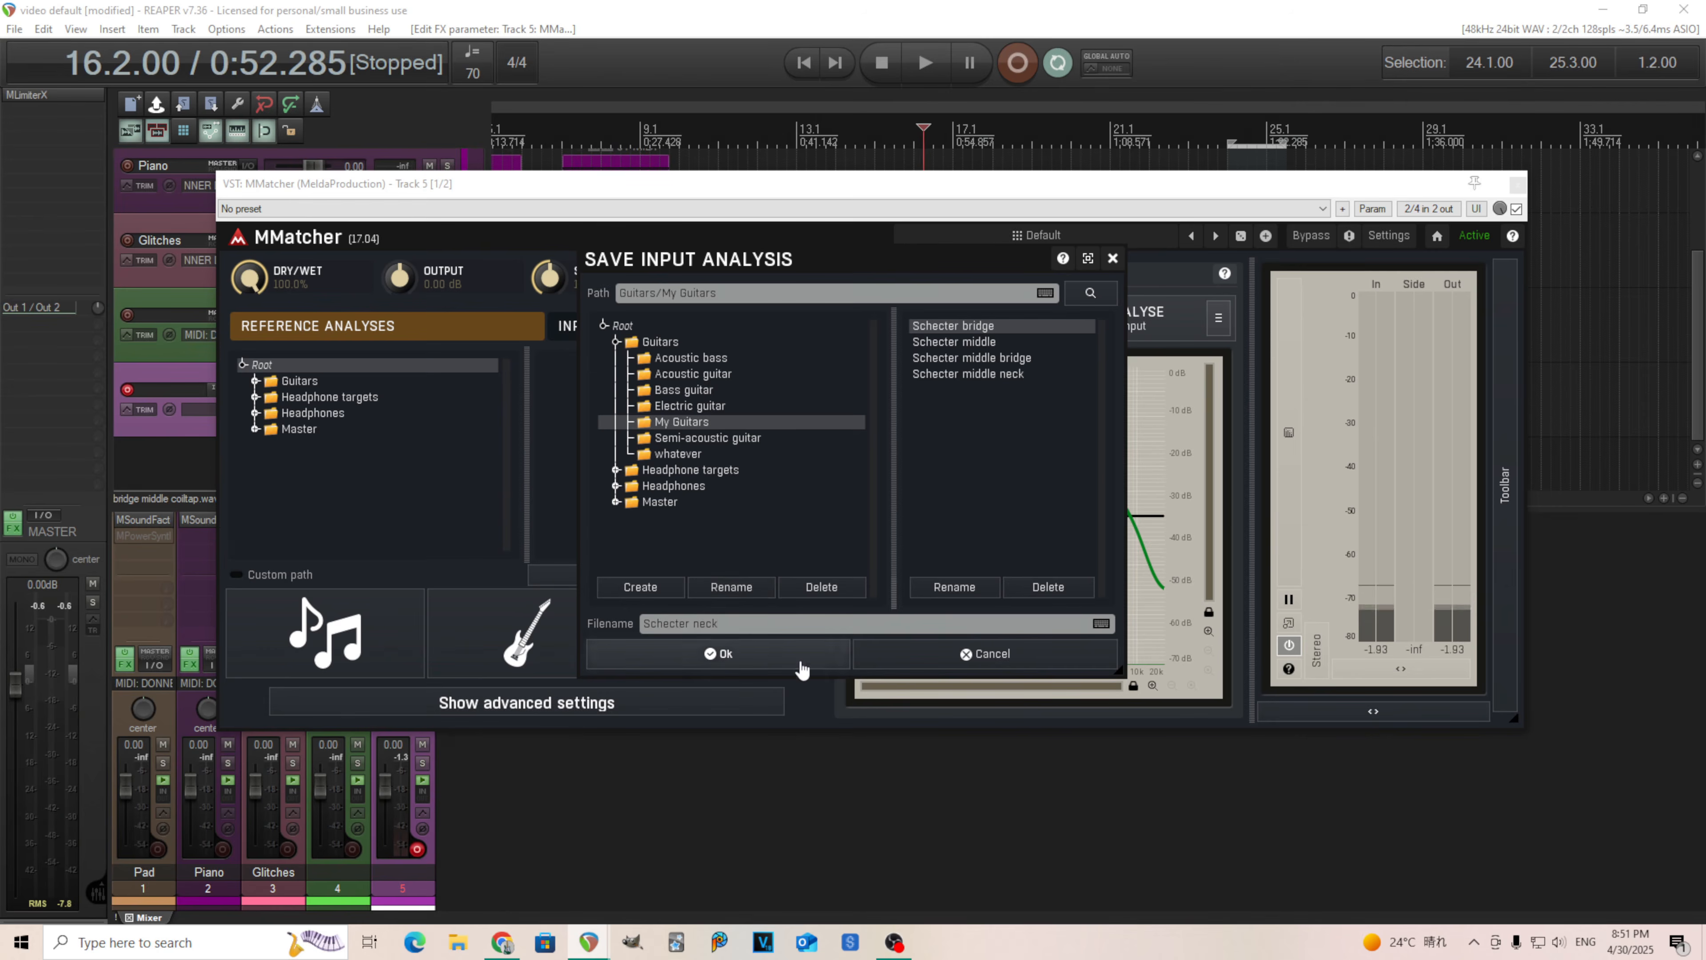
{"action": "left_click", "coordinate": [801, 667]}
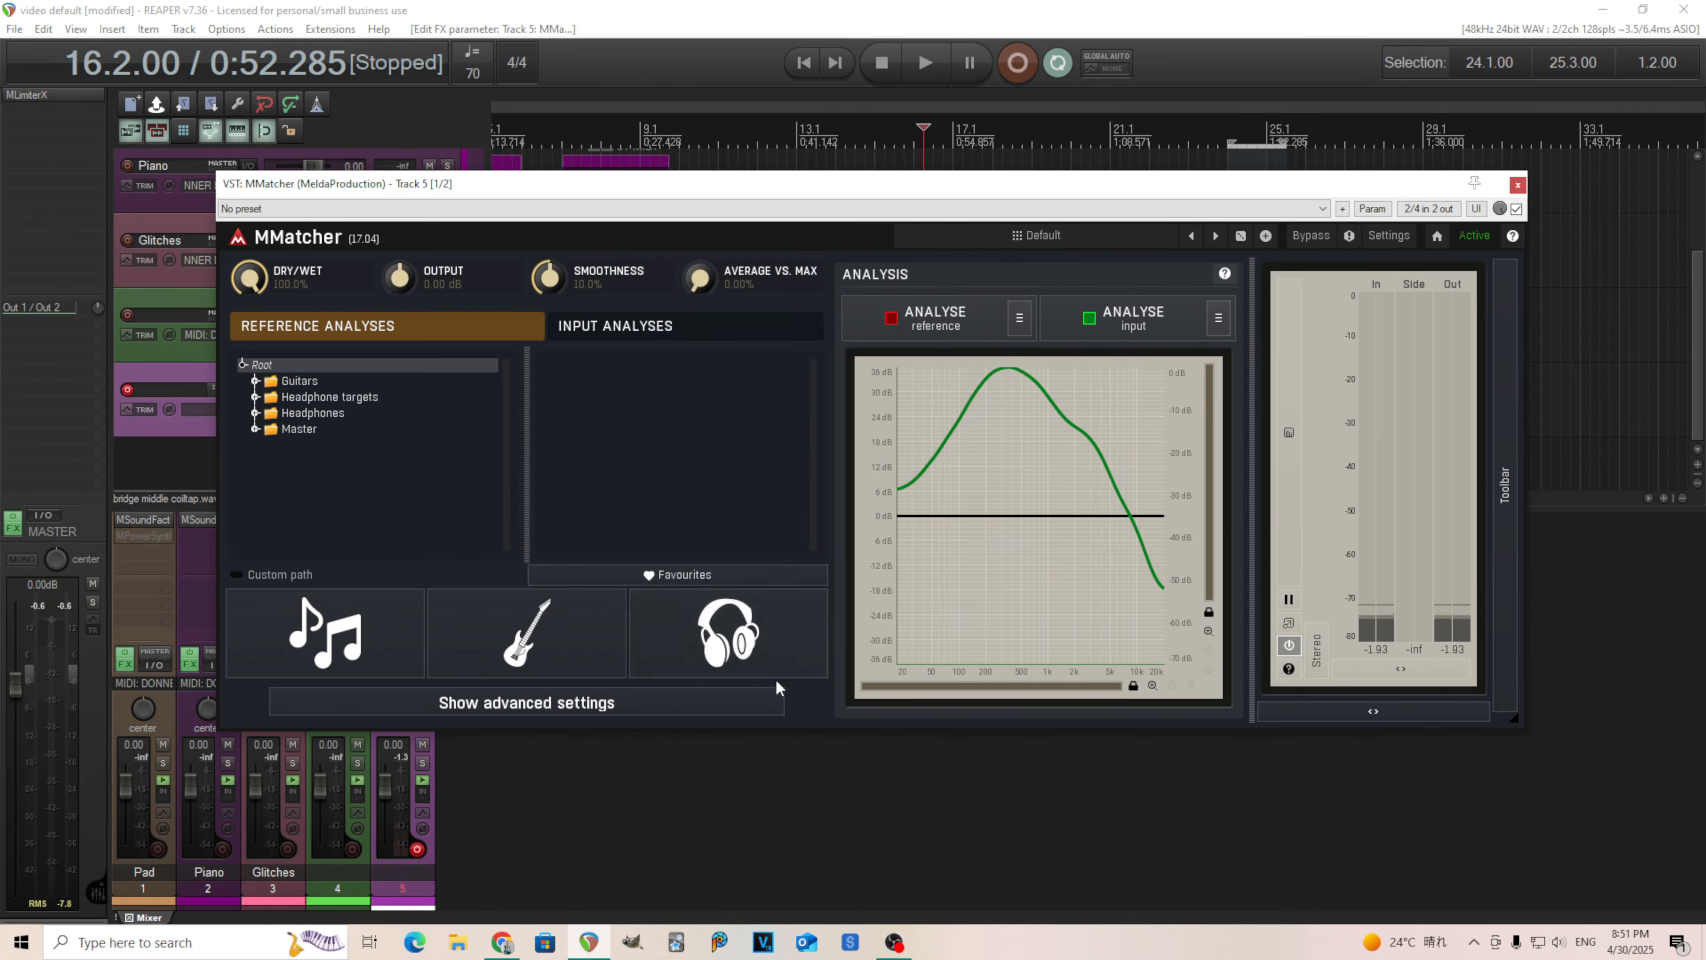
Show MMatcher's saved input analyses, and close and reopen the plugin window from track 5.
{"action": "left_click", "coordinate": [601, 335]}
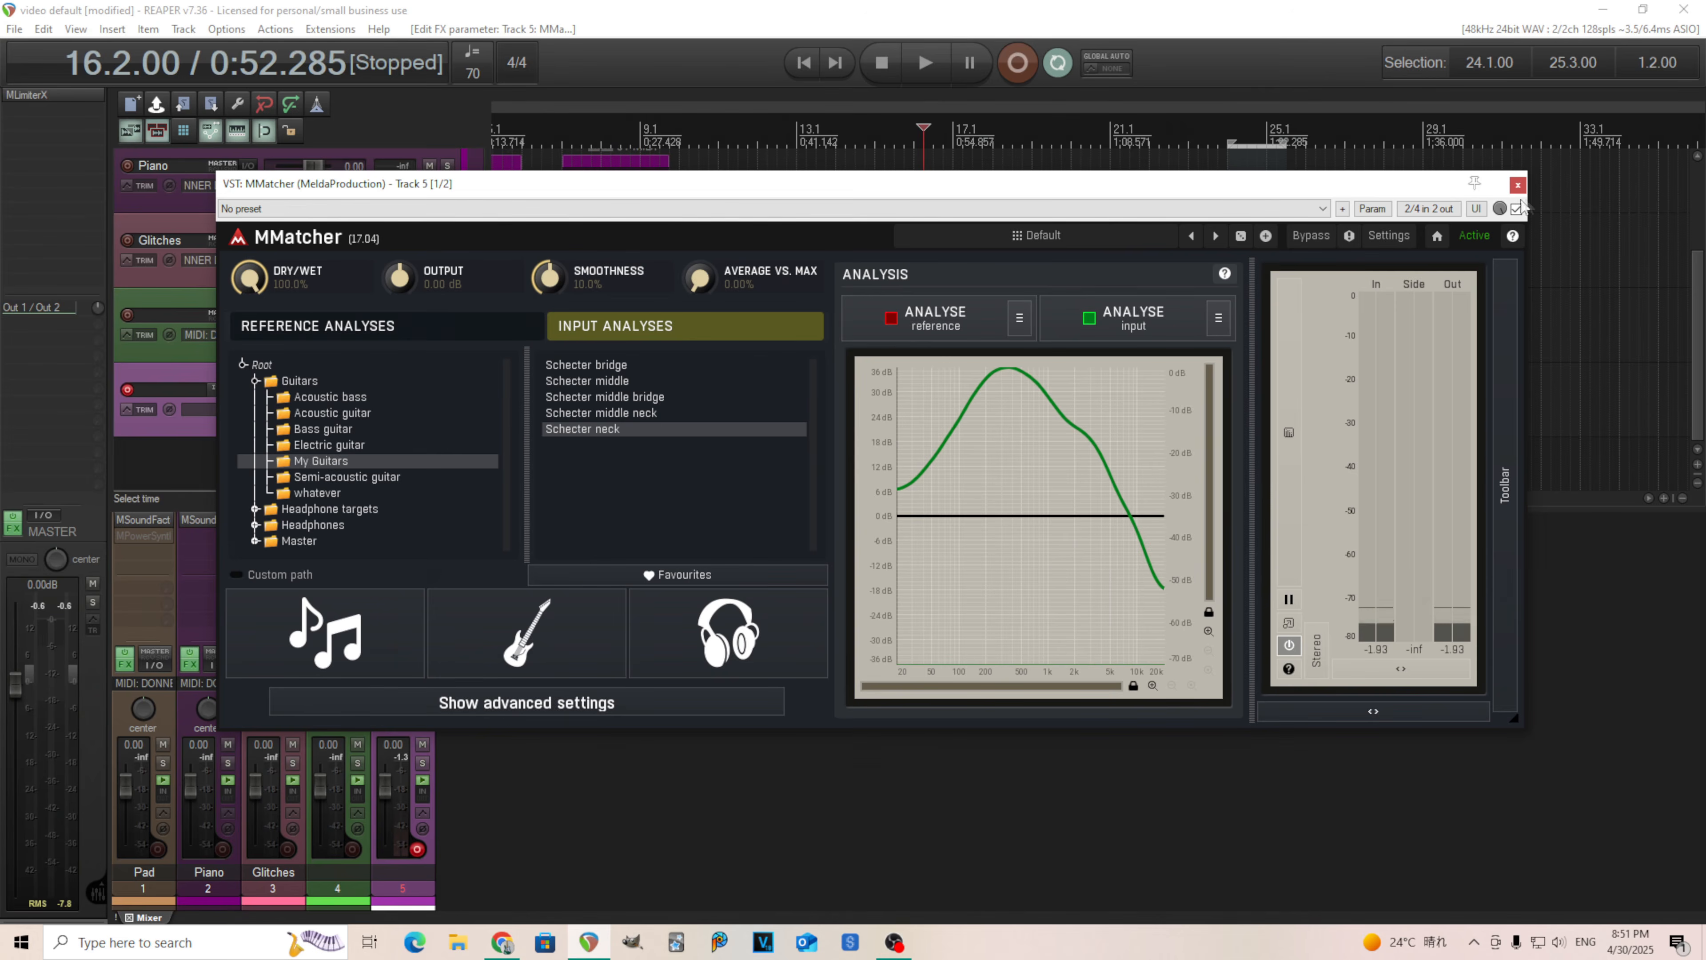
{"action": "left_click", "coordinate": [1518, 187]}
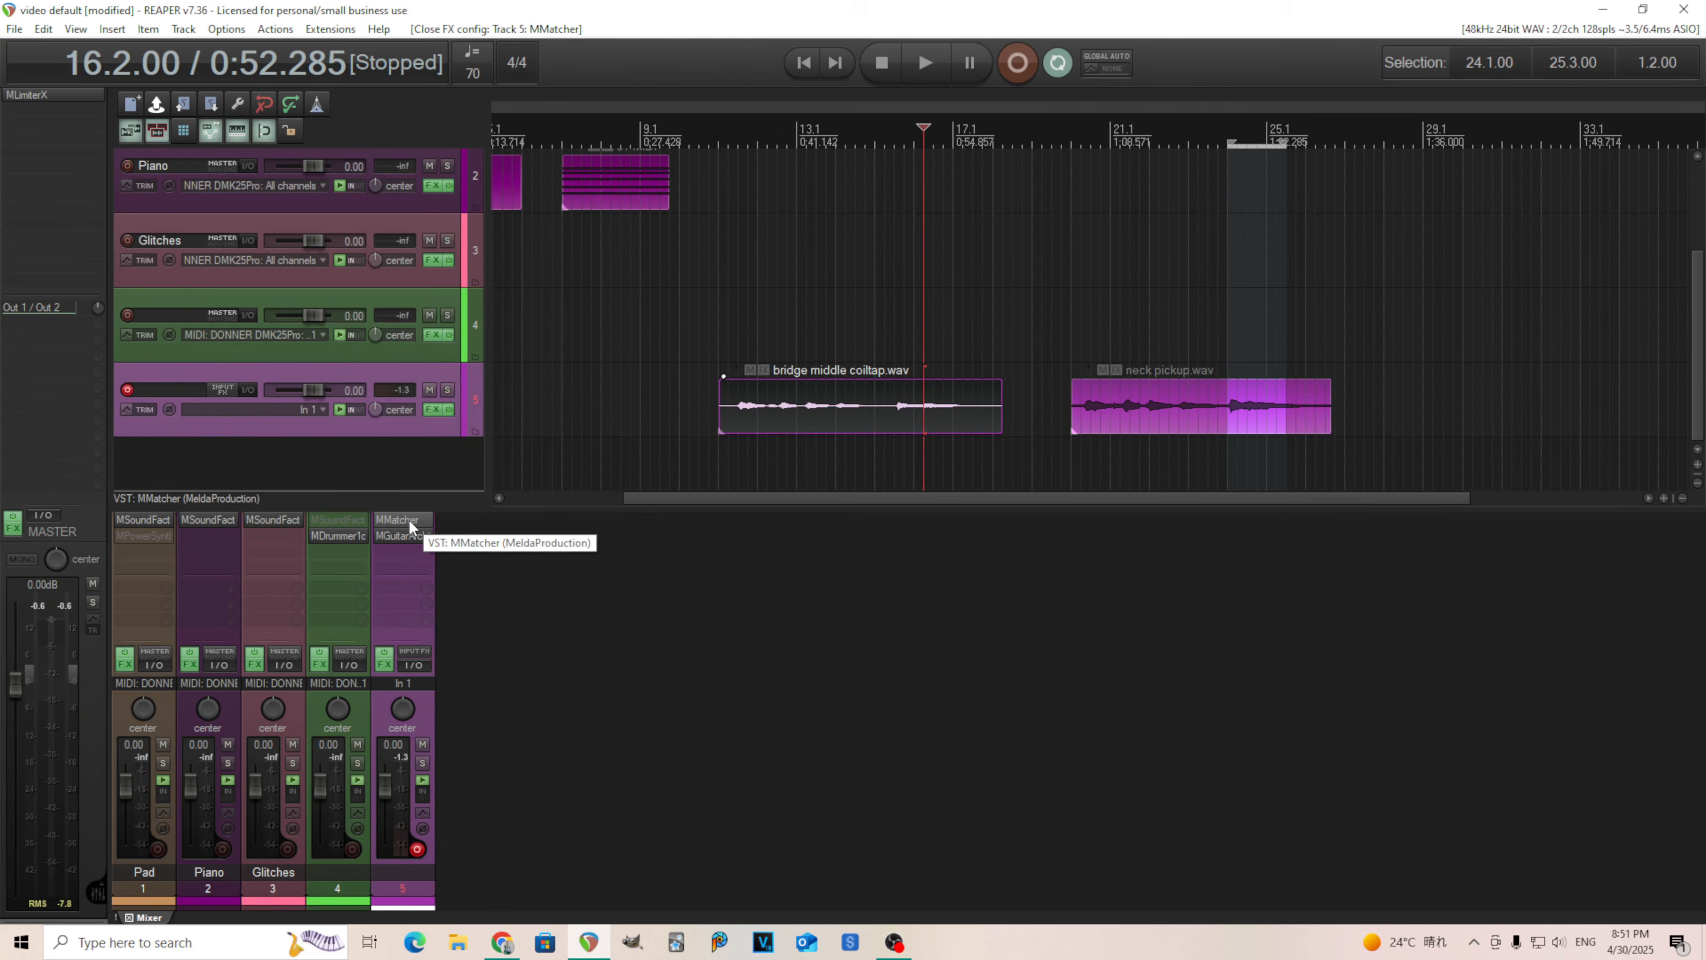
{"action": "left_click", "coordinate": [410, 521]}
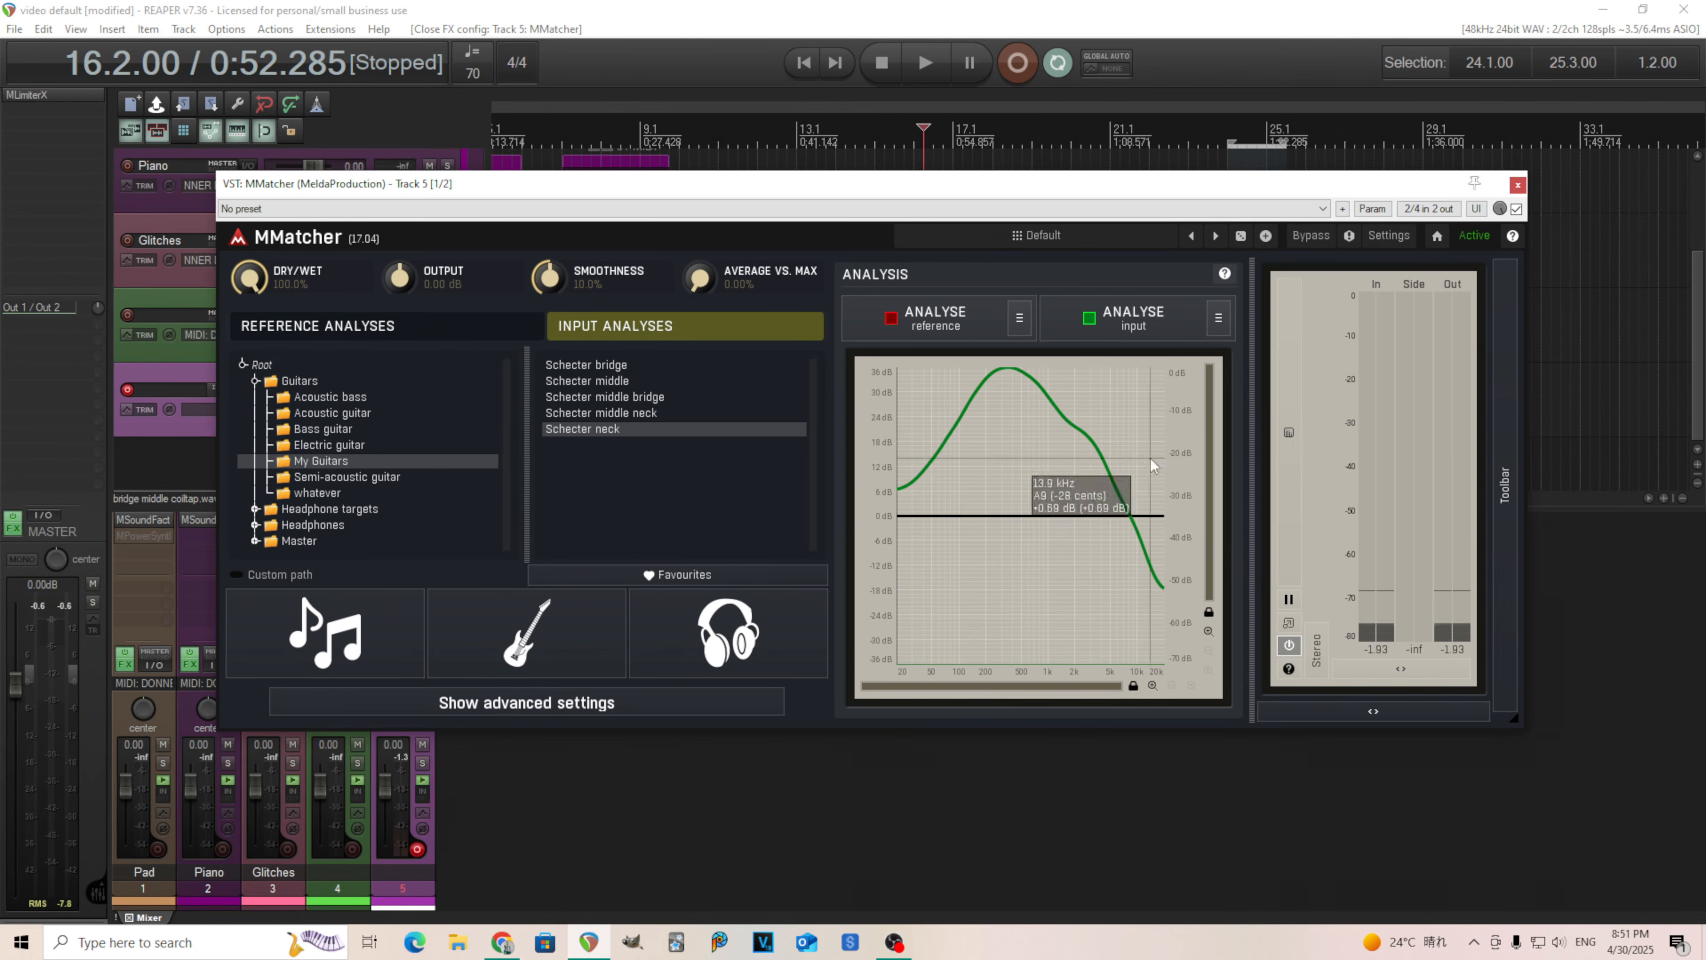
Go through the saved Schecter pickup input analyses in My Guitars, ending with Schecter neck loaded.
{"action": "left_click", "coordinate": [653, 413]}
{"action": "left_click", "coordinate": [650, 397]}
{"action": "left_click", "coordinate": [646, 380]}
{"action": "left_click", "coordinate": [644, 364]}
{"action": "left_click", "coordinate": [637, 430]}
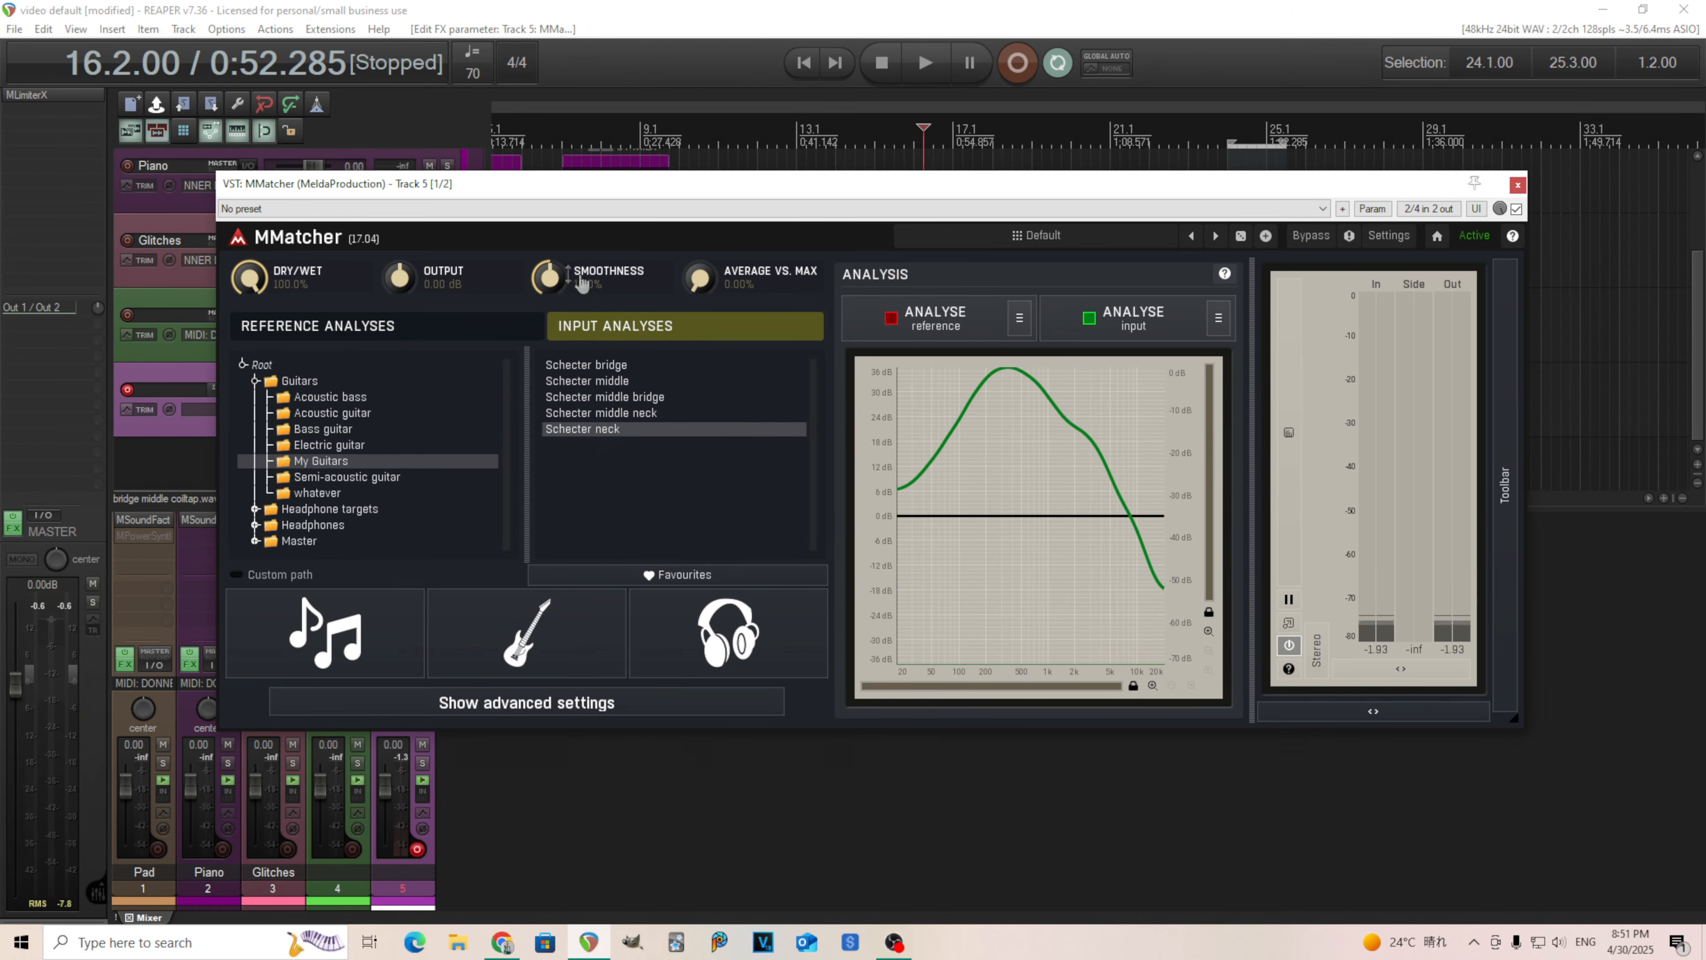
Set MMatcher's Smoothness to 2.1% and Average vs. Max to 24.4%.
{"action": "left_click_drag", "start_coordinate": [561, 271], "coordinate": [562, 309]}
{"action": "left_click_drag", "start_coordinate": [708, 274], "coordinate": [708, 253]}
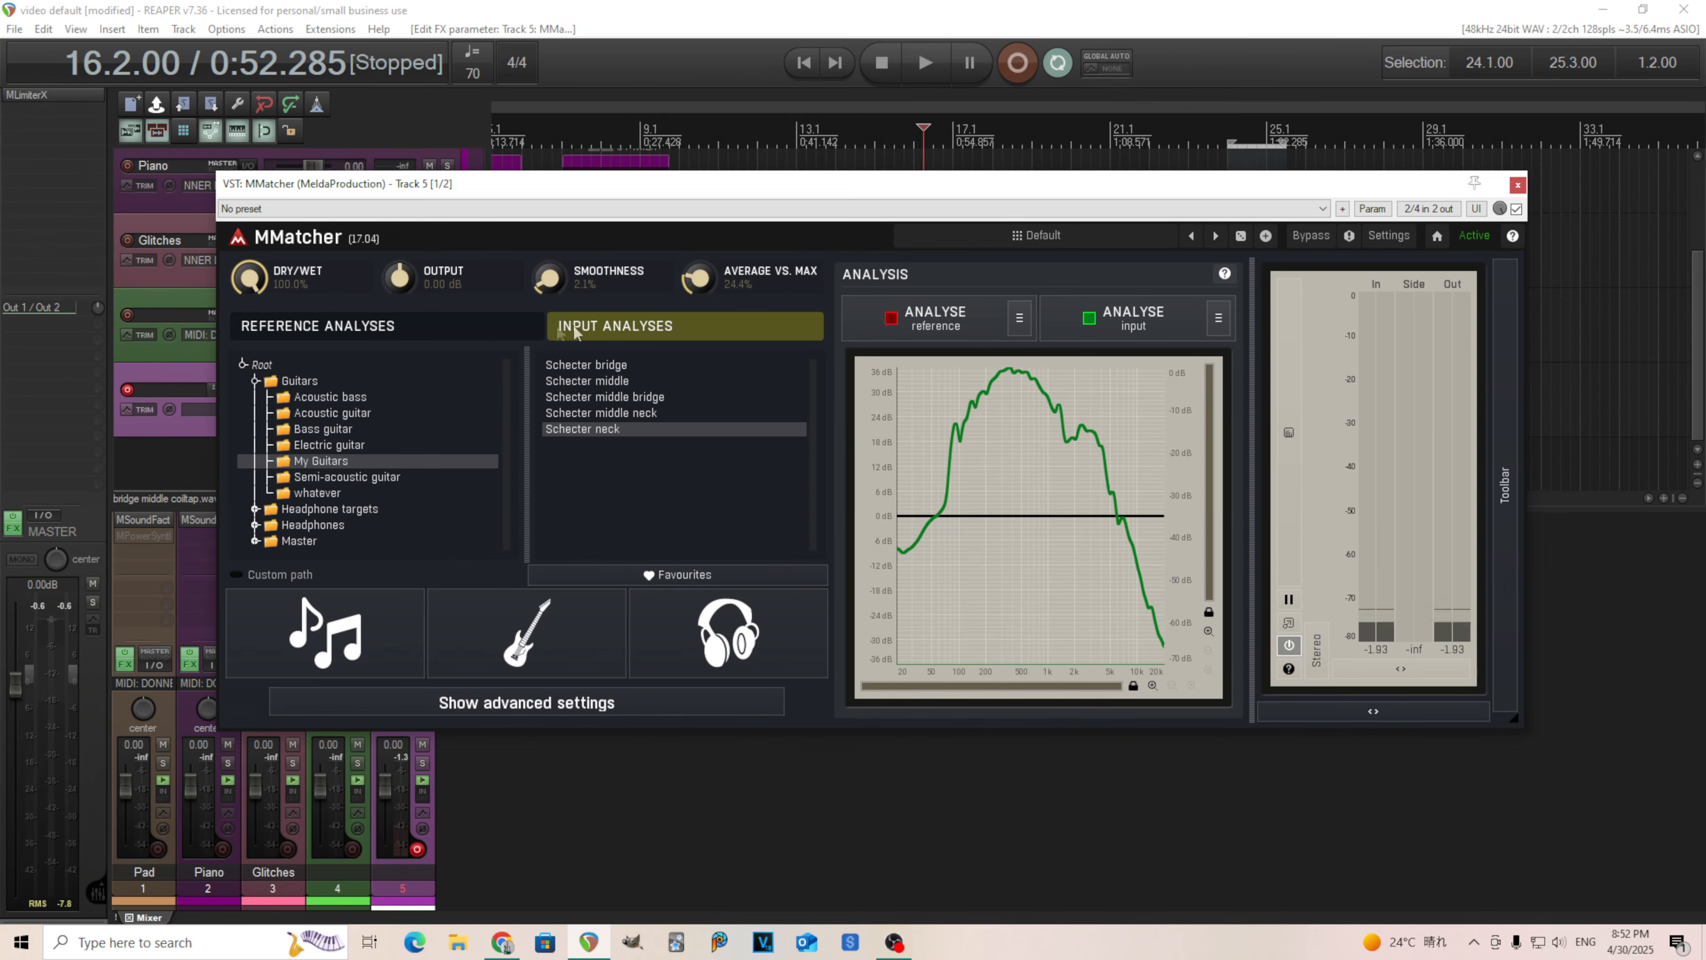
Load the Fender Stratocaster 2001 MIM HSS neck single-coil reference analysis from the Electric guitar folder under Guitars.
{"action": "left_click", "coordinate": [427, 325]}
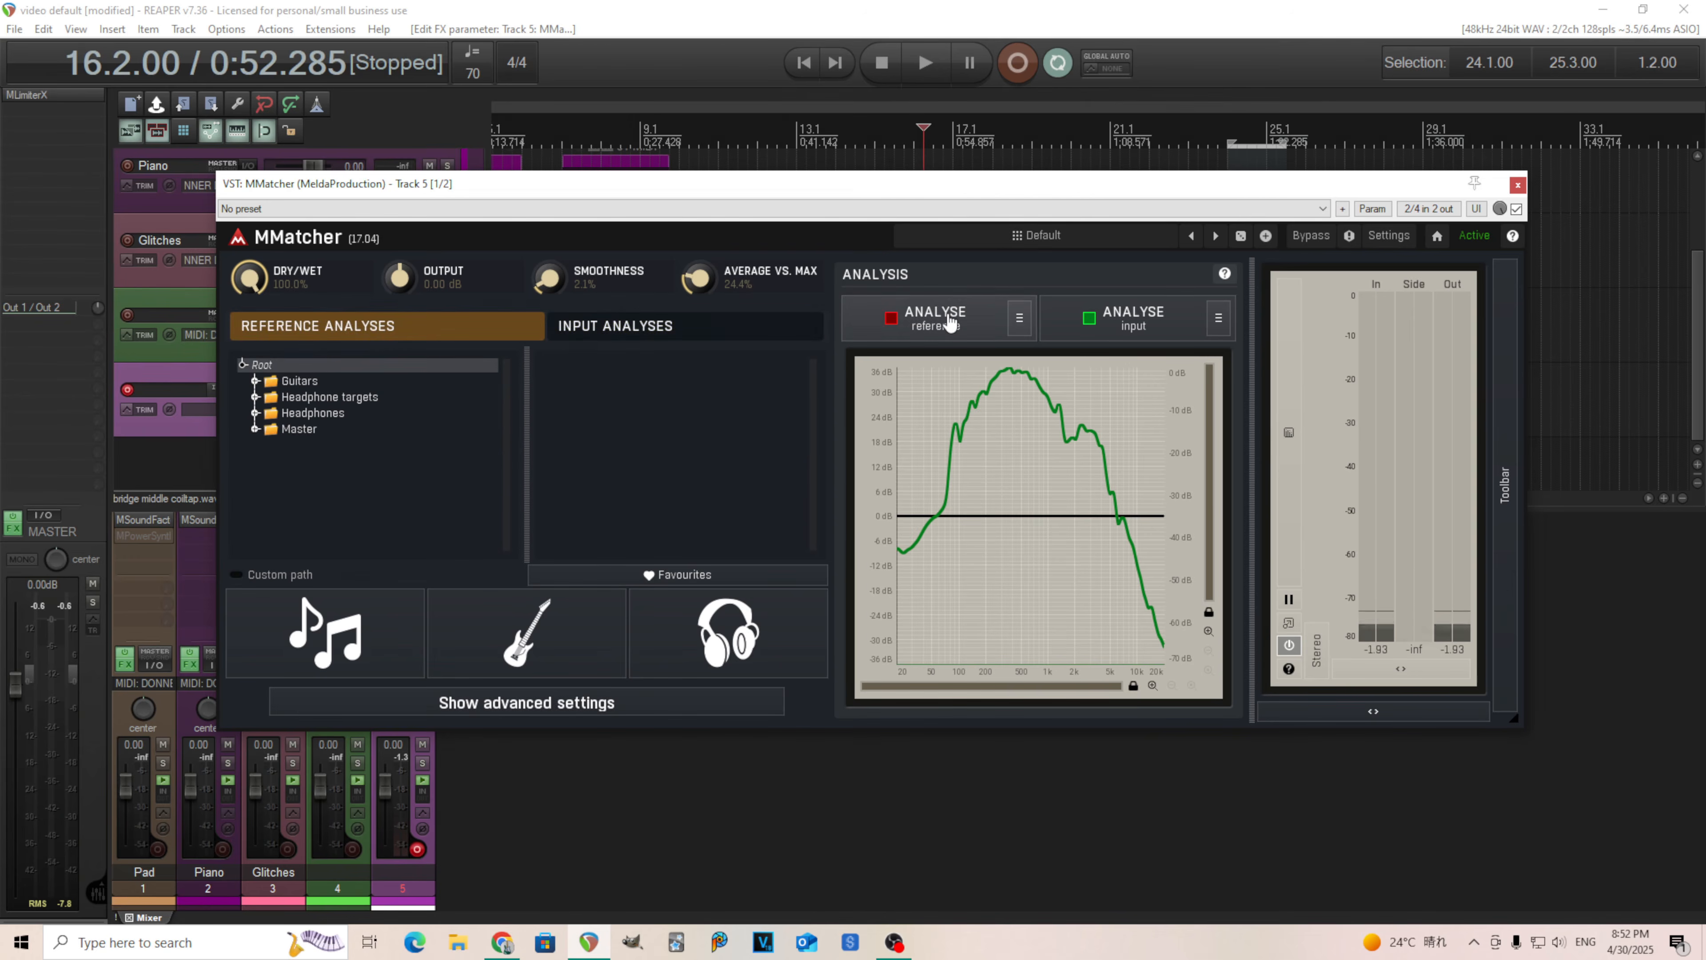
{"action": "left_click", "coordinate": [255, 382]}
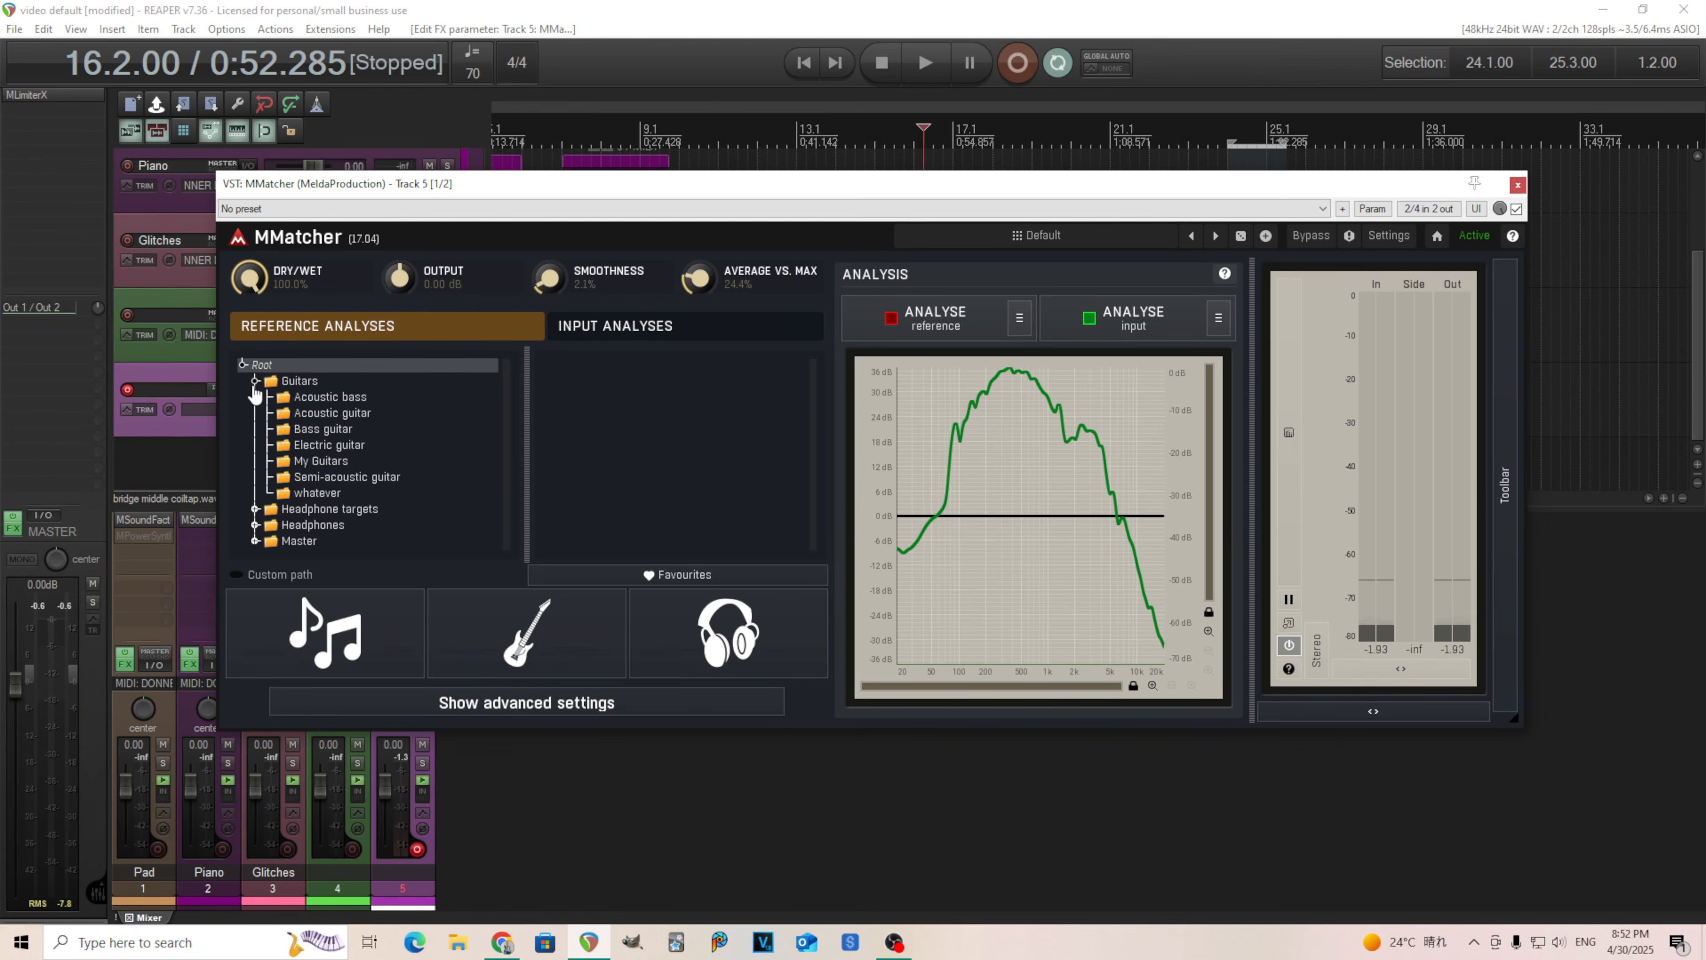
{"action": "left_click", "coordinate": [356, 448]}
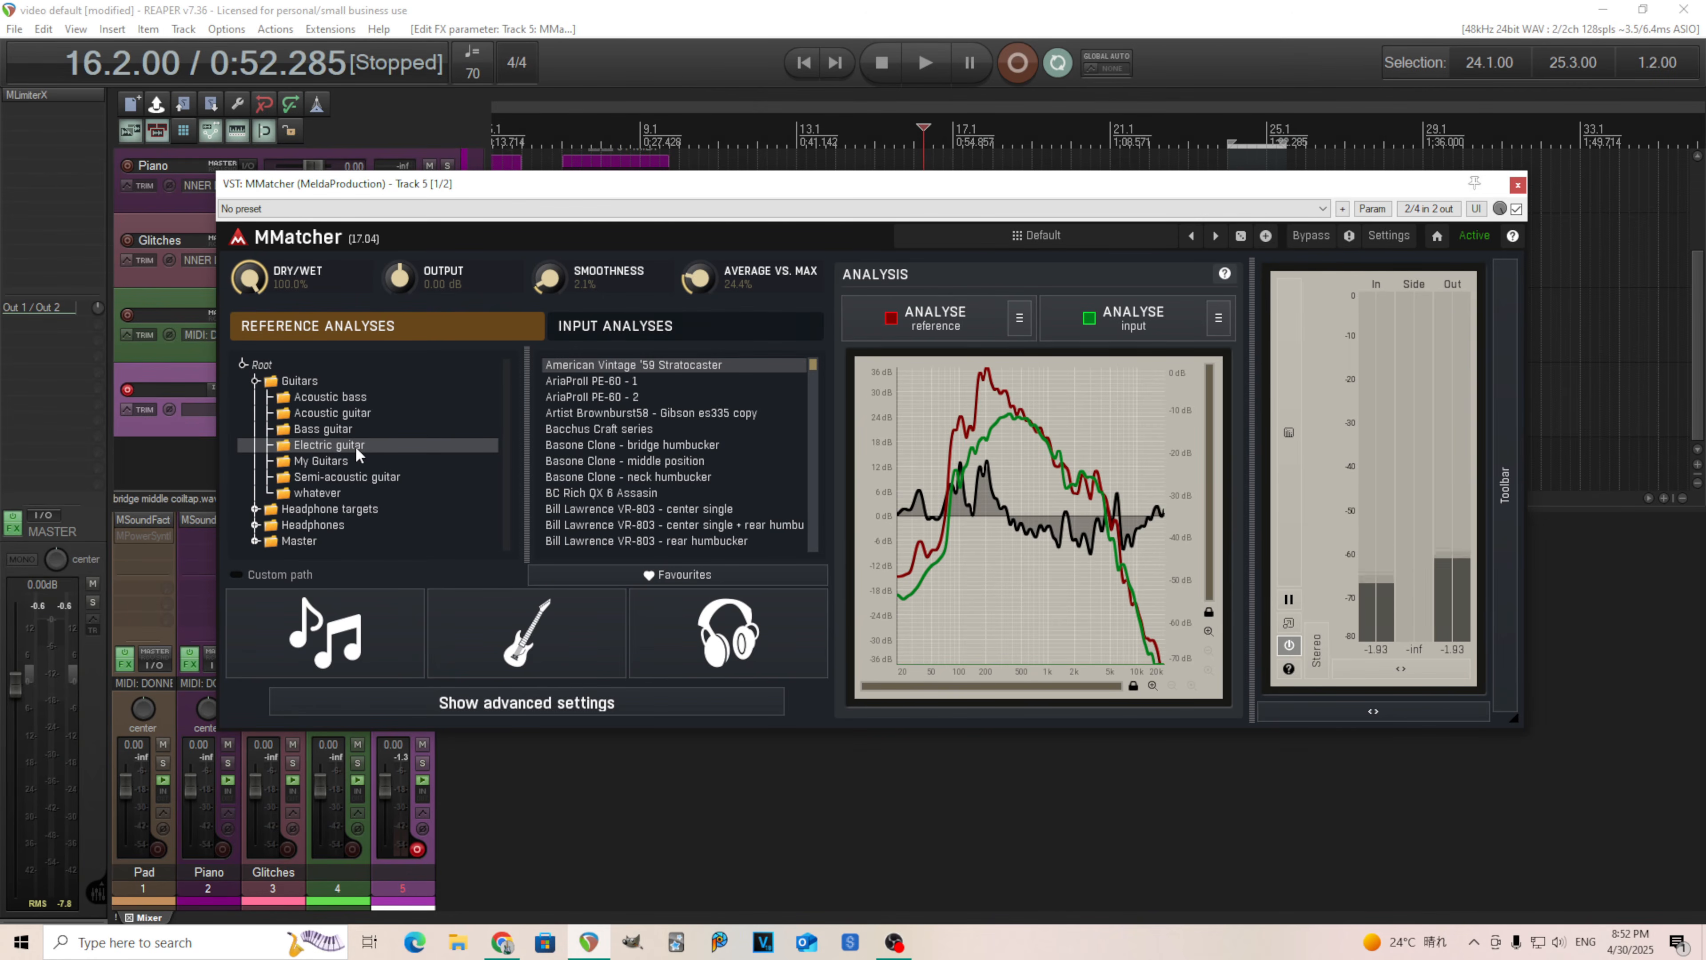
{"action": "left_click_drag", "start_coordinate": [814, 366], "coordinate": [818, 422]}
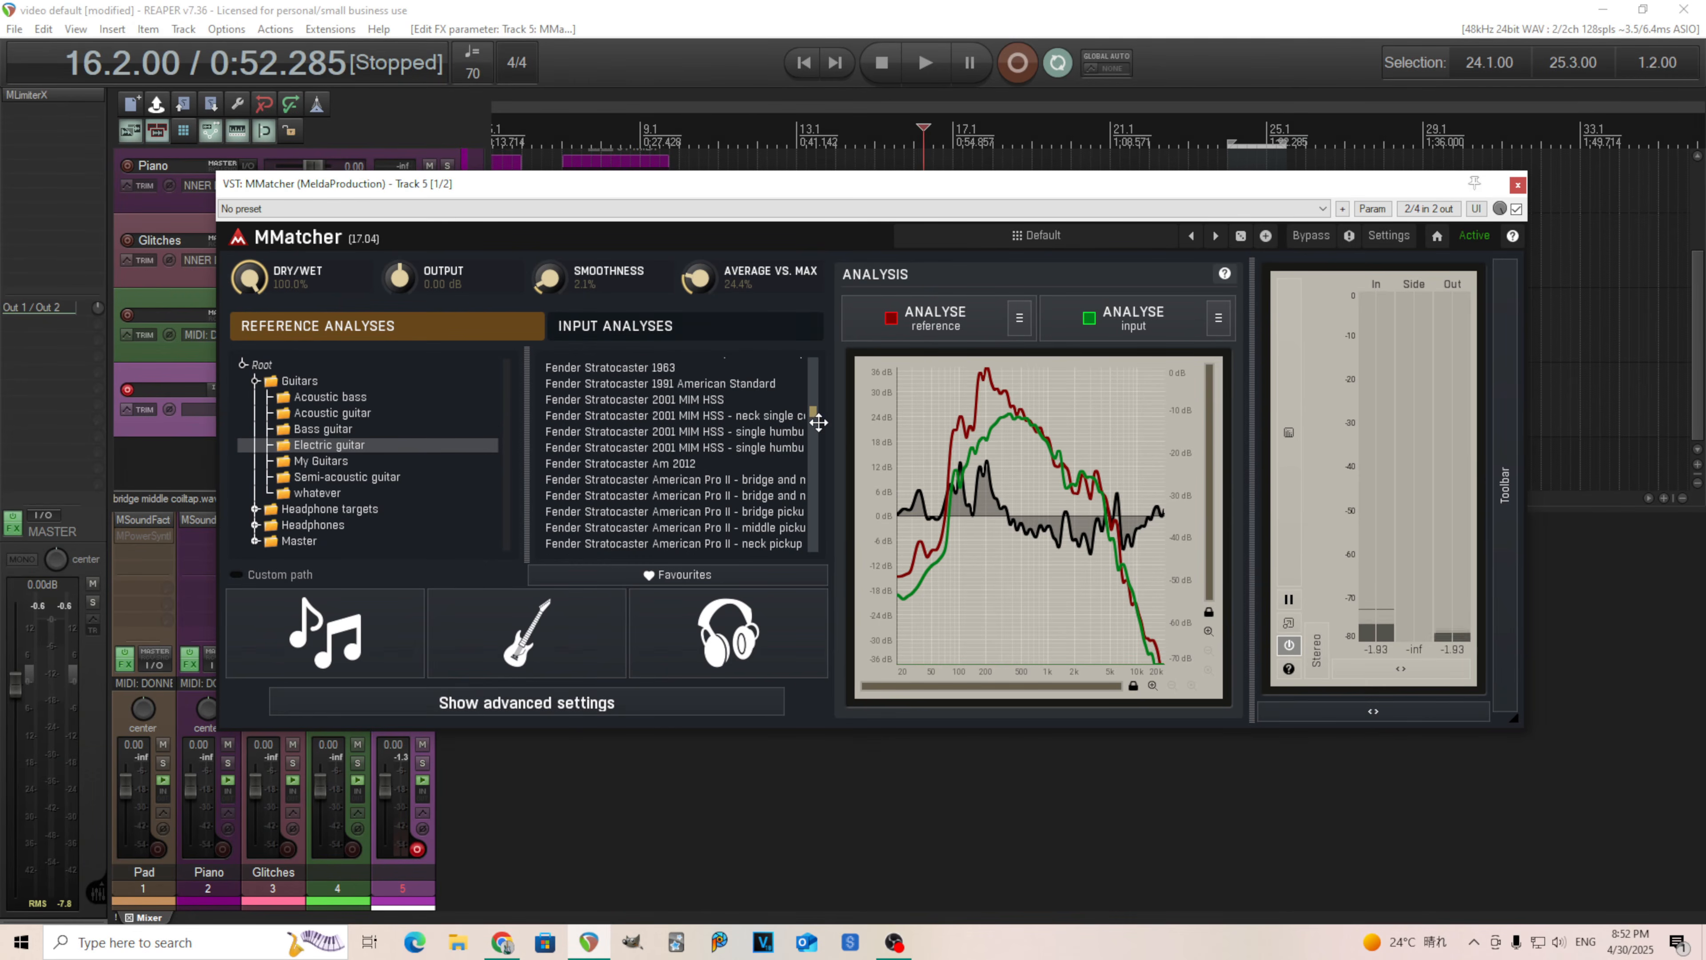
{"action": "left_click", "coordinate": [782, 421]}
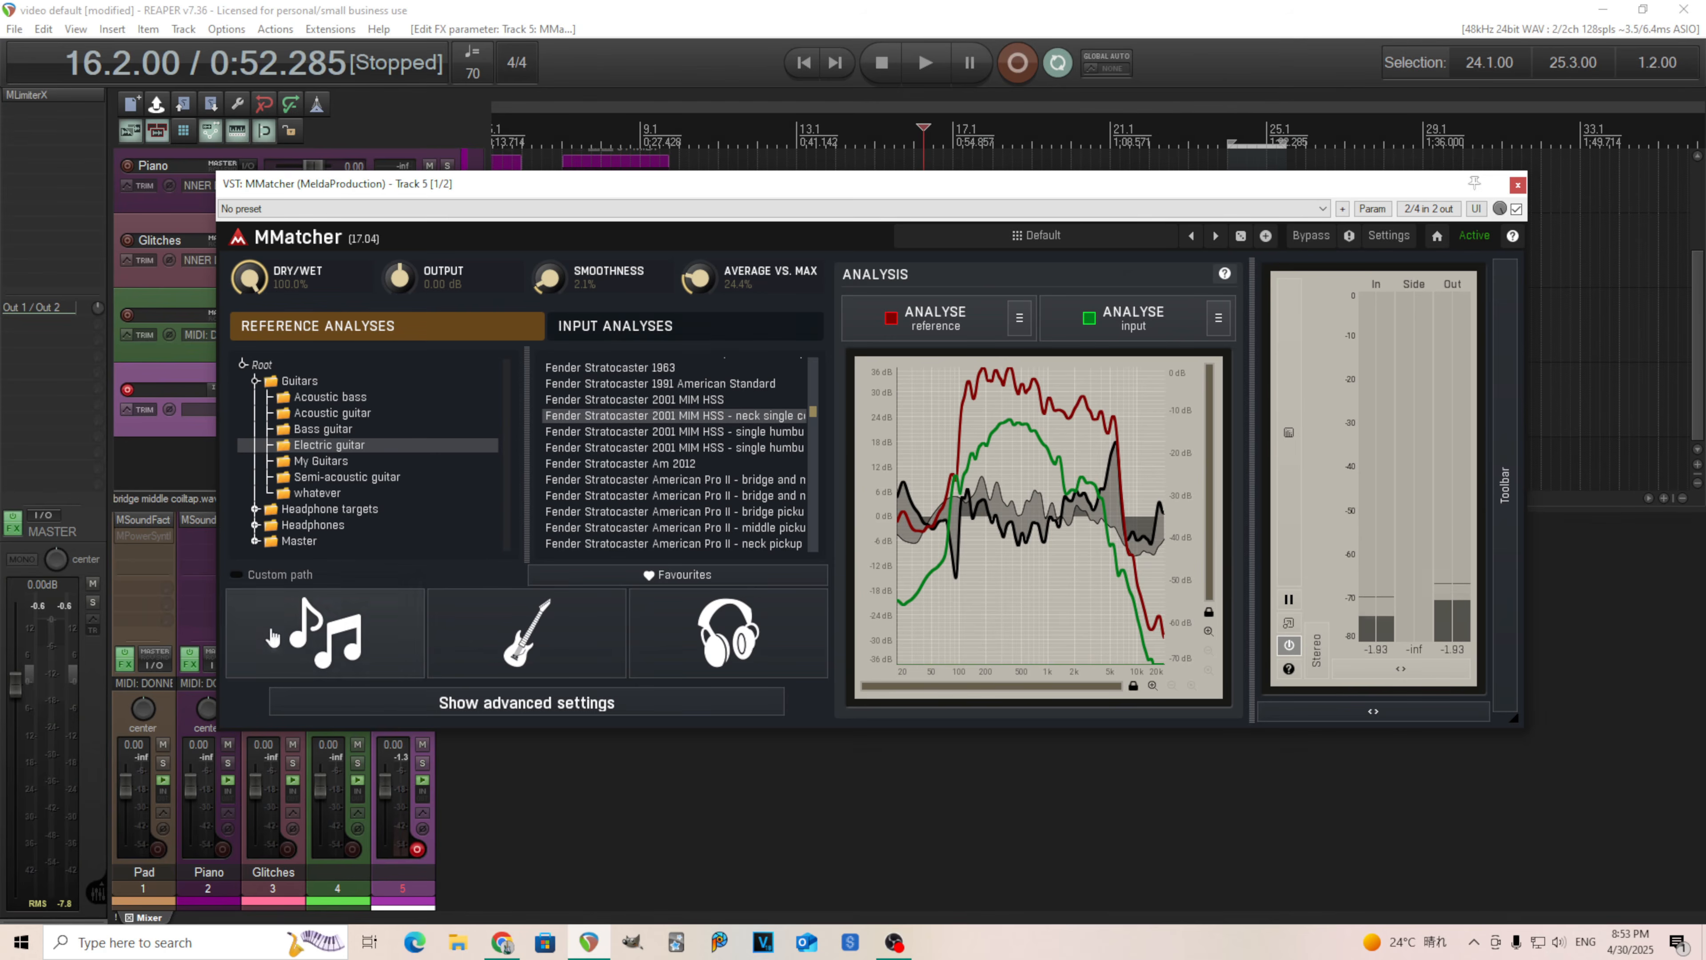
Load the D'Angelico EX-SS reference analysis from the Semi-acoustic guitar folder.
{"action": "left_click", "coordinate": [376, 479]}
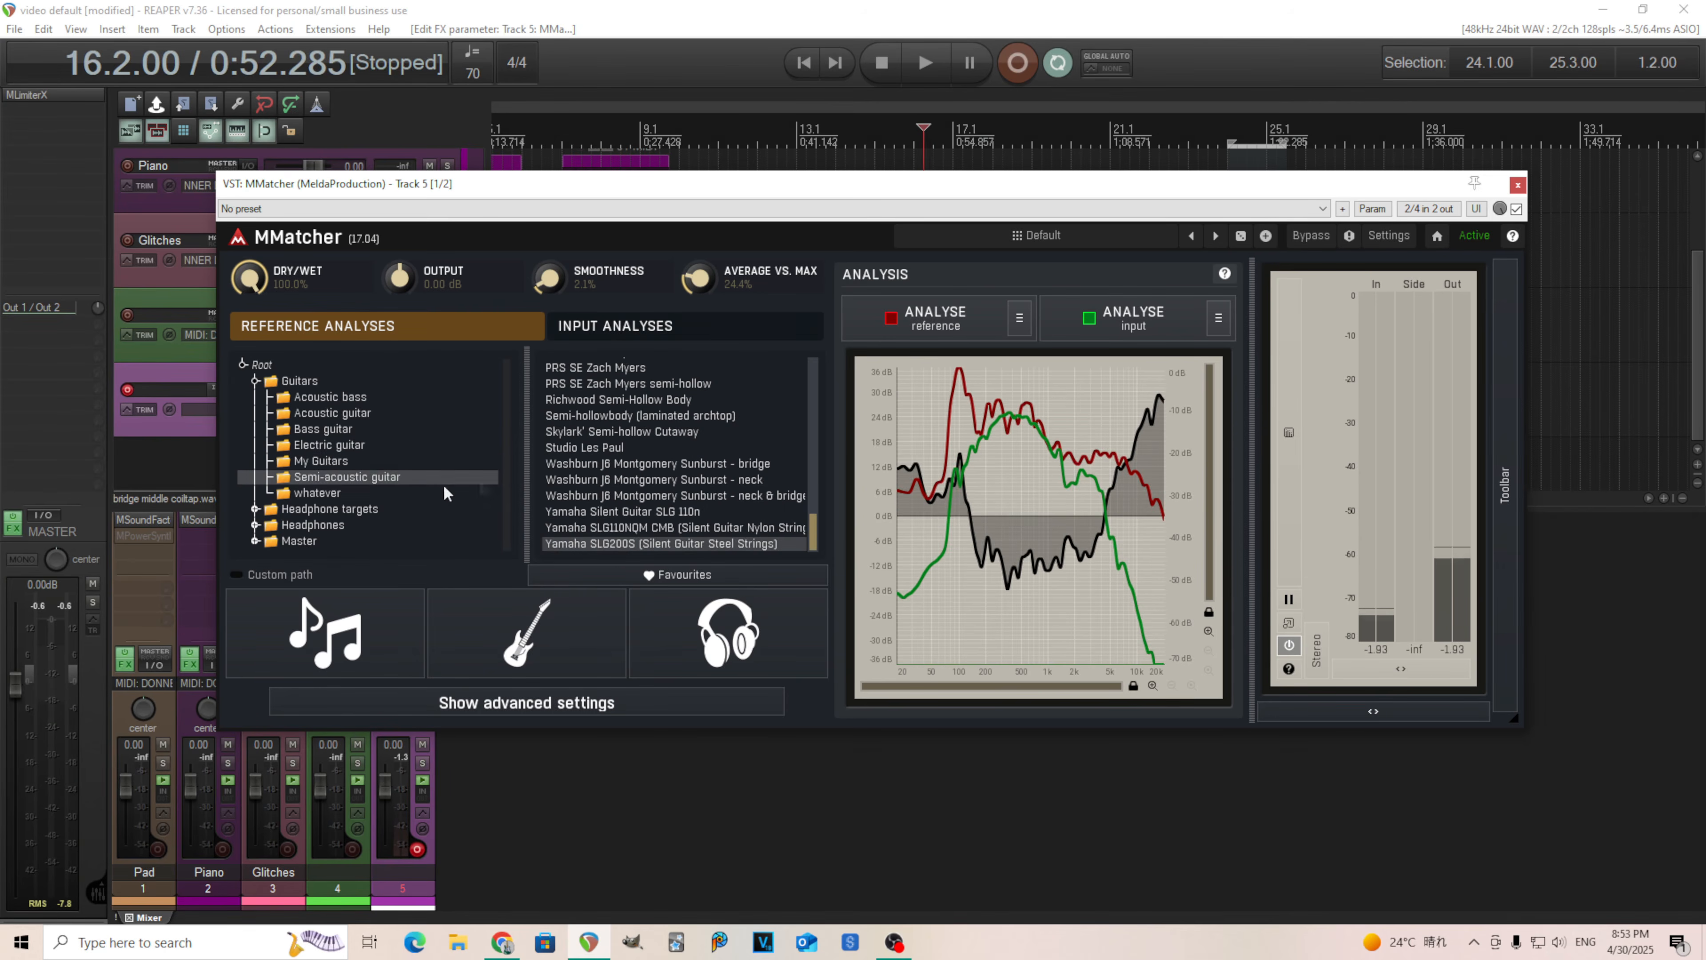
{"action": "scroll", "coordinate": [732, 499], "scroll_direction": "up", "scroll_amount": 8}
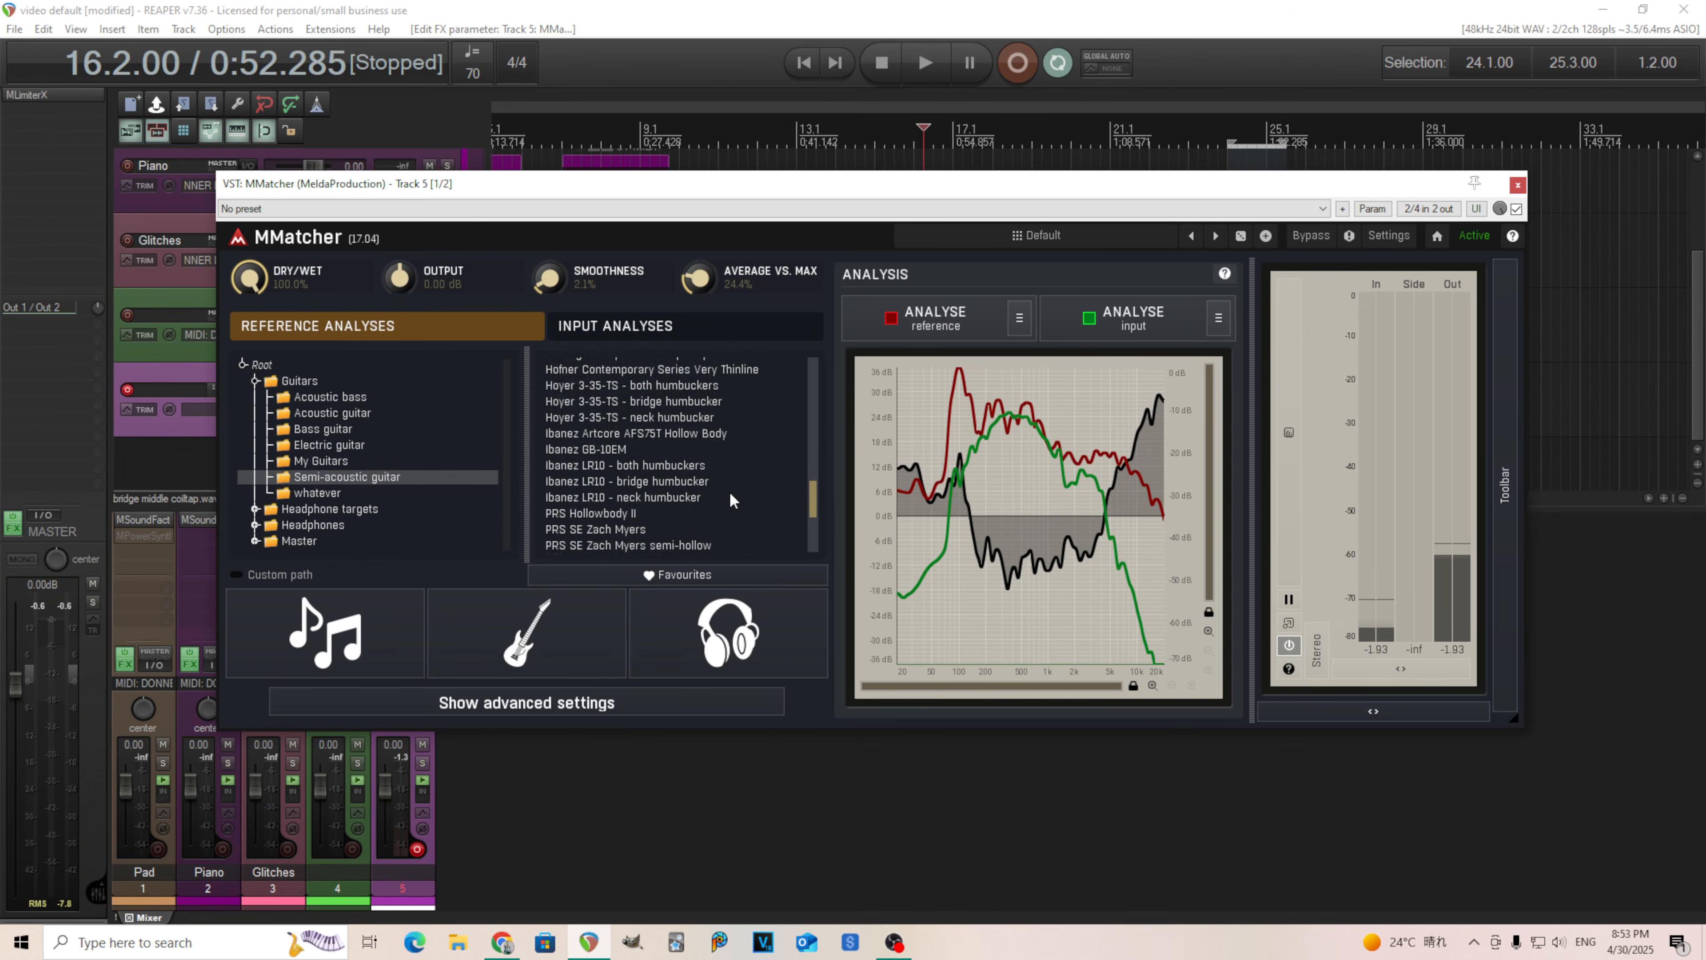
{"action": "left_click_drag", "start_coordinate": [815, 473], "coordinate": [820, 356]}
{"action": "left_click", "coordinate": [636, 368]}
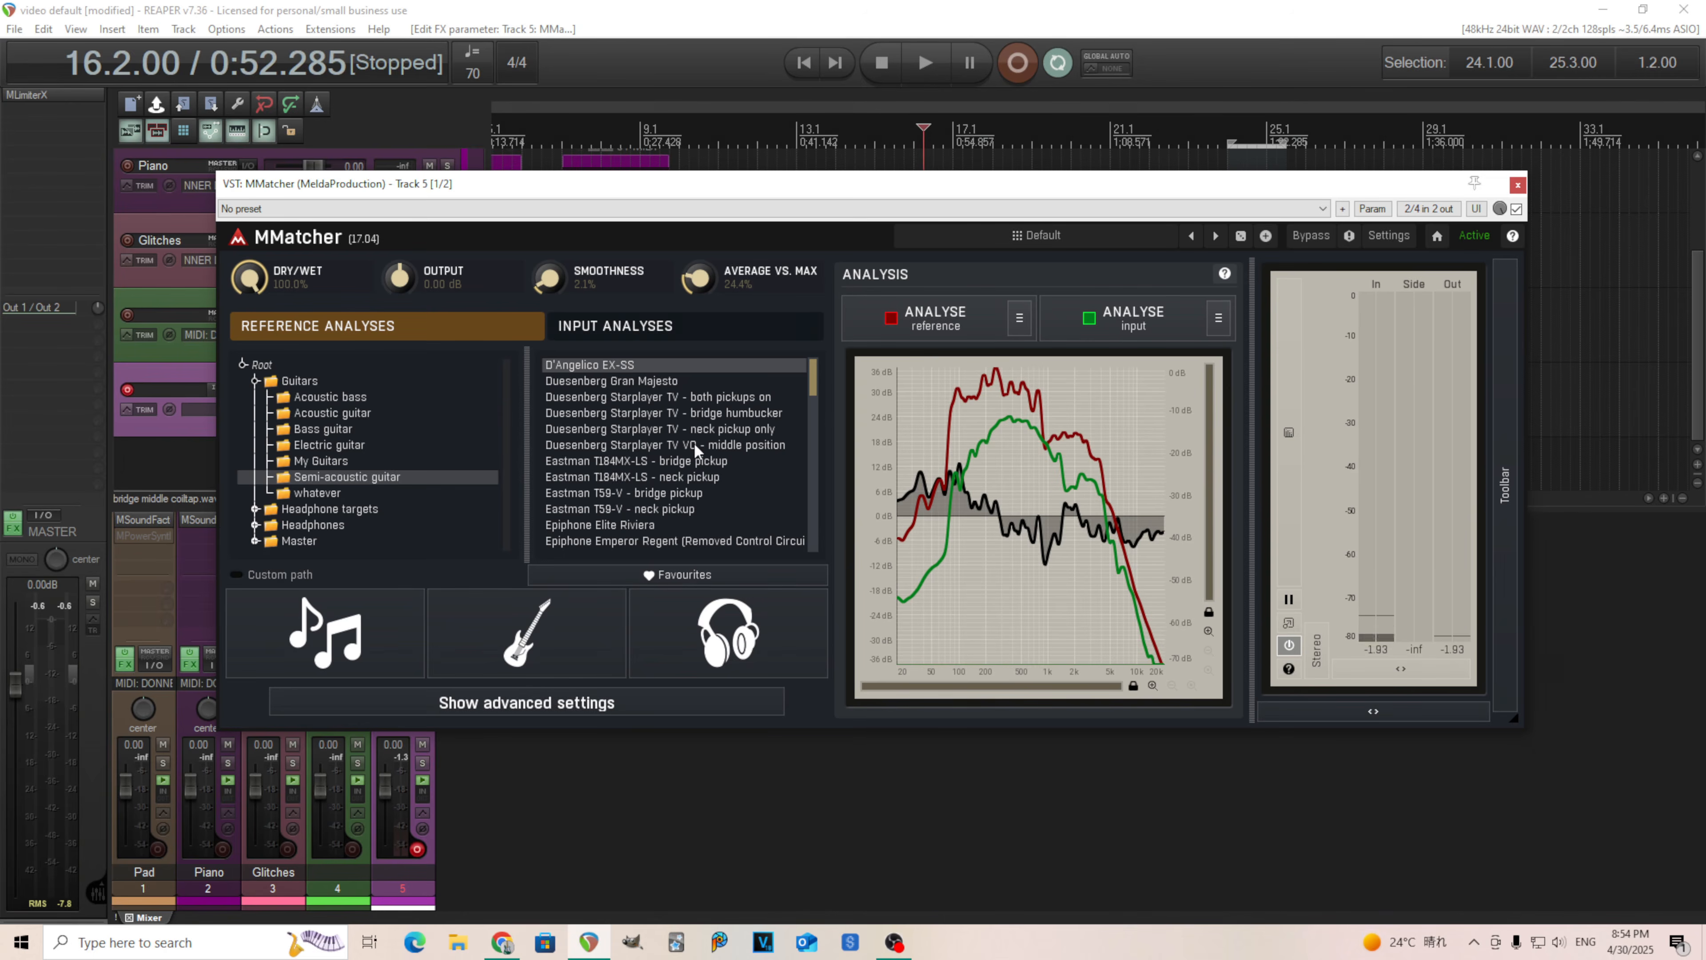
Switch the semi-acoustic reference analysis to Epiphone Joe Pass Emperor-II Pro.
{"action": "scroll", "coordinate": [693, 443], "scroll_direction": "down", "scroll_amount": 3}
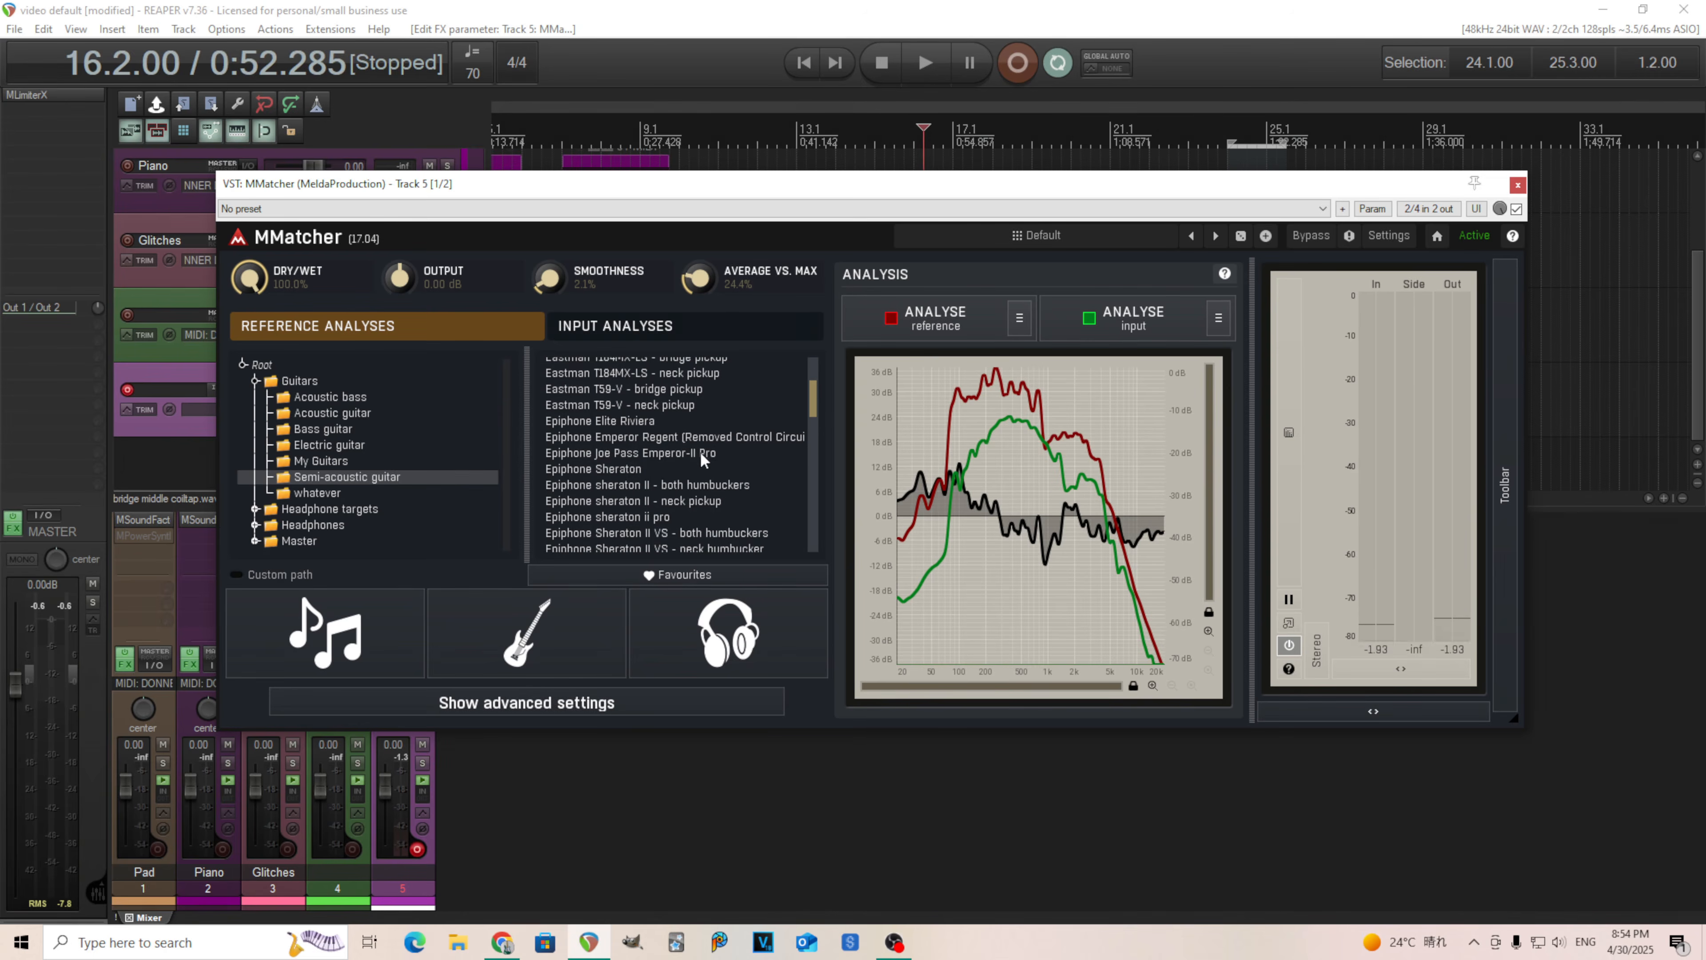
{"action": "scroll", "coordinate": [701, 453], "scroll_direction": "down", "scroll_amount": 1}
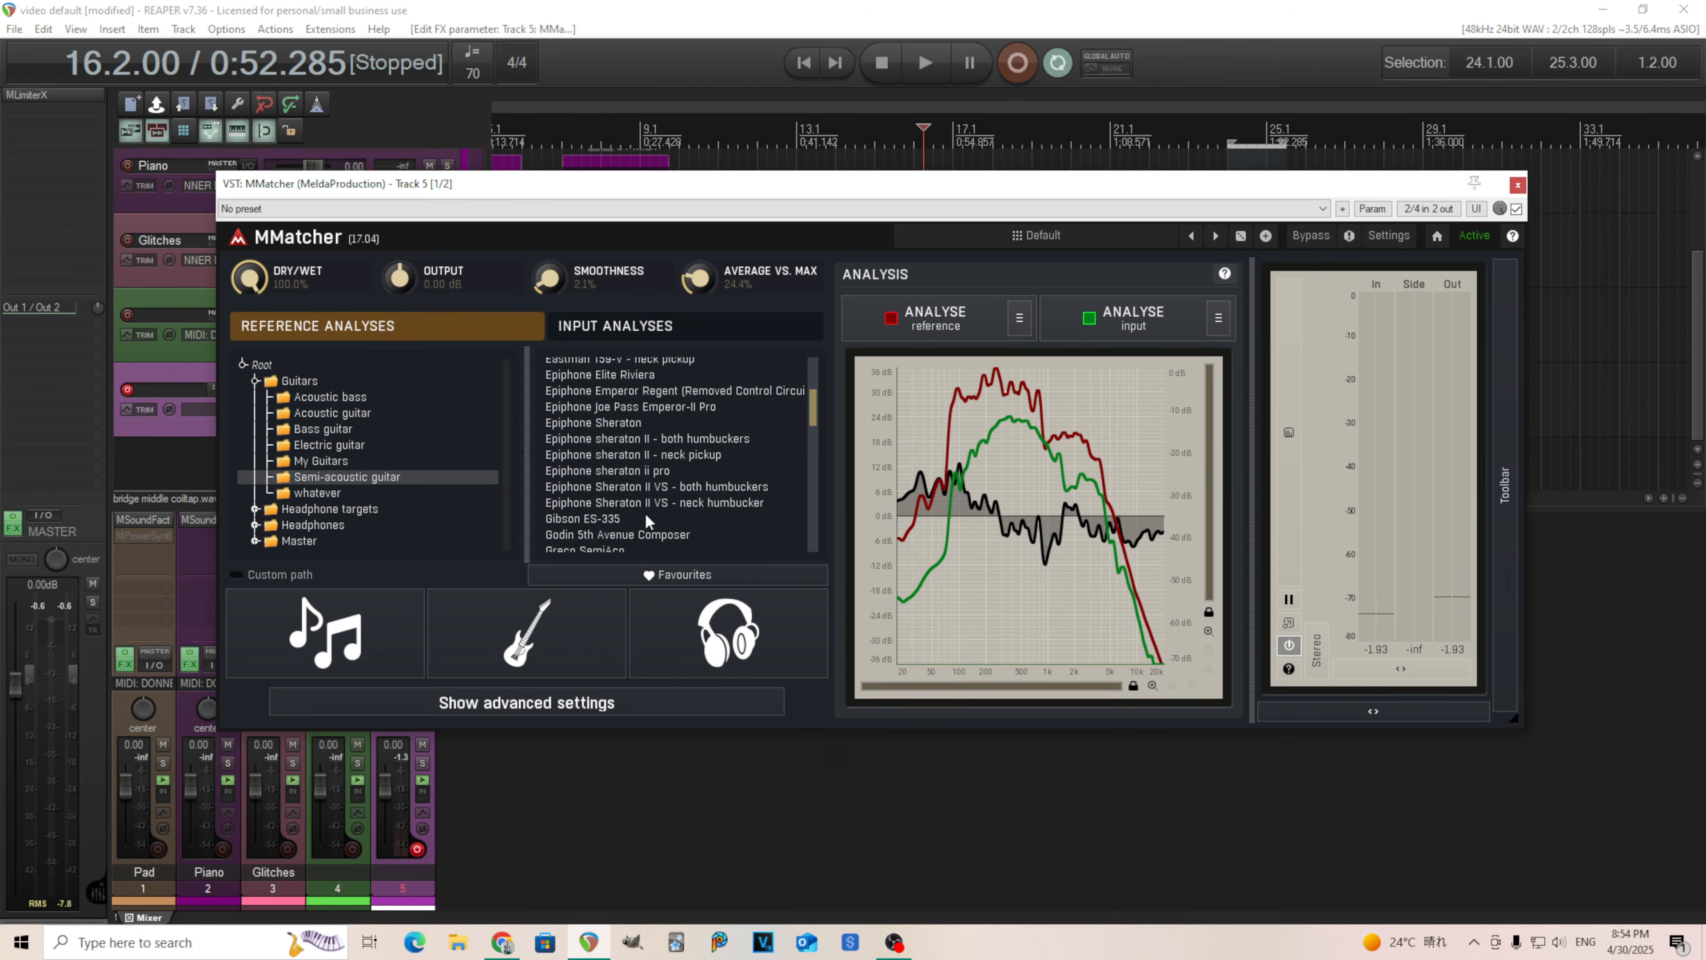
{"action": "left_click", "coordinate": [677, 406]}
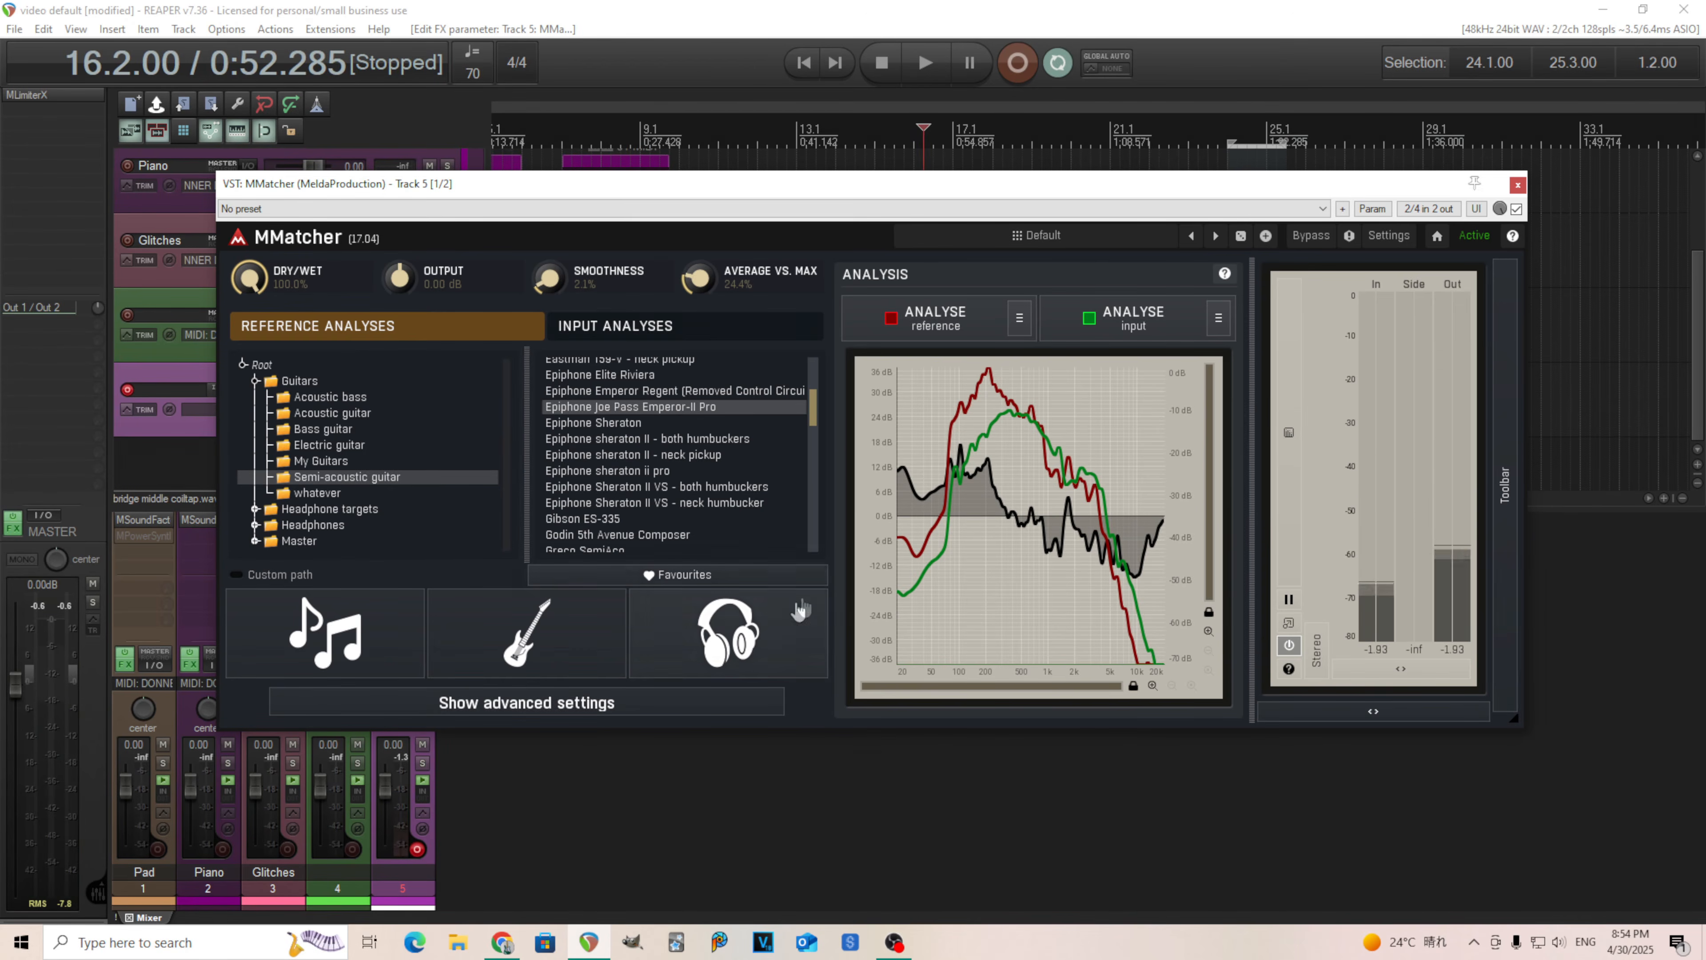
Load the Taylor 414ce reference analysis from the Acoustic guitar folder.
{"action": "left_click", "coordinate": [352, 413]}
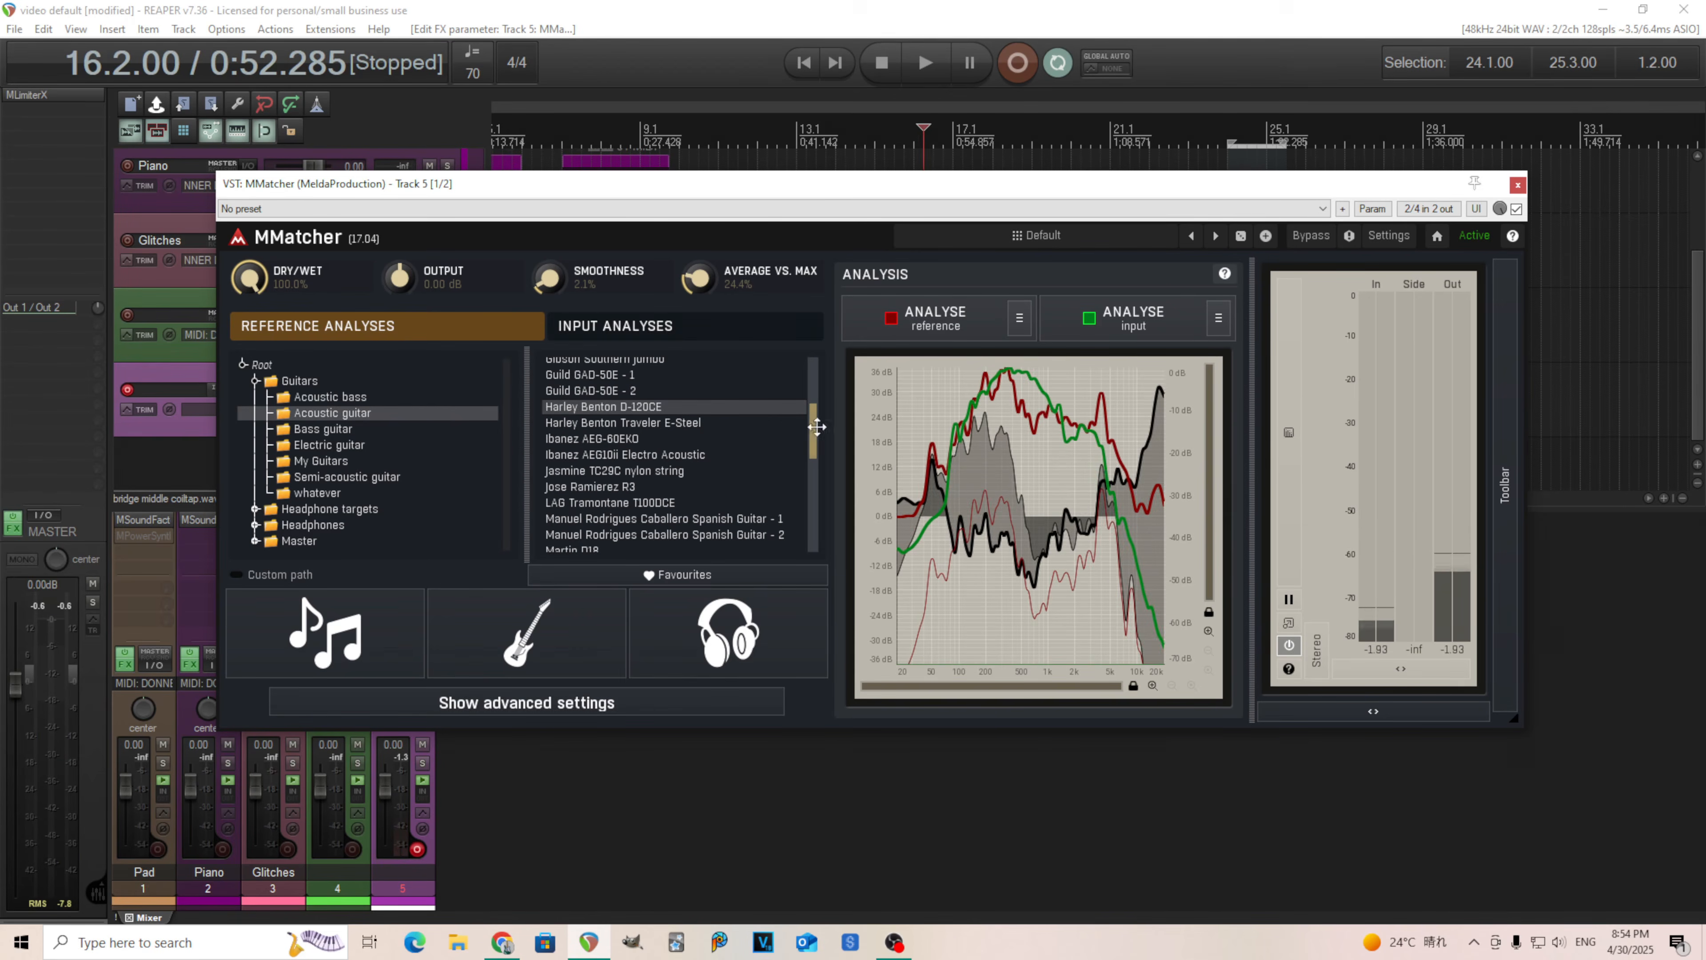
{"action": "left_click_drag", "start_coordinate": [819, 432], "coordinate": [822, 503]}
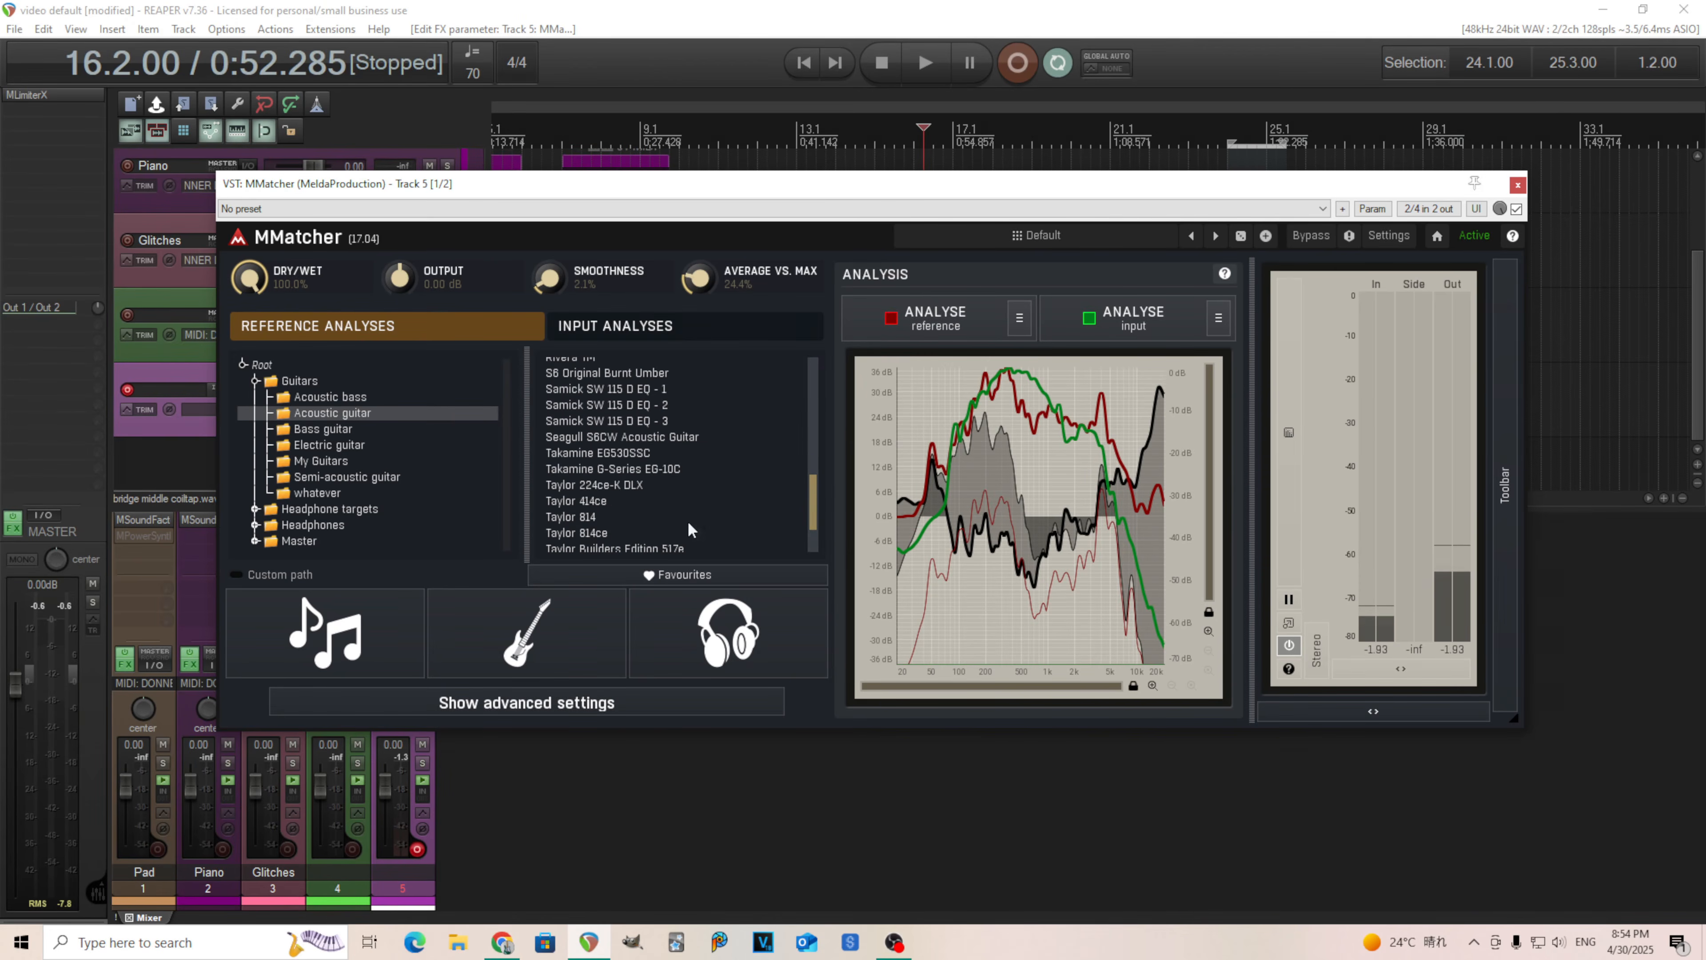
{"action": "left_click", "coordinate": [656, 501]}
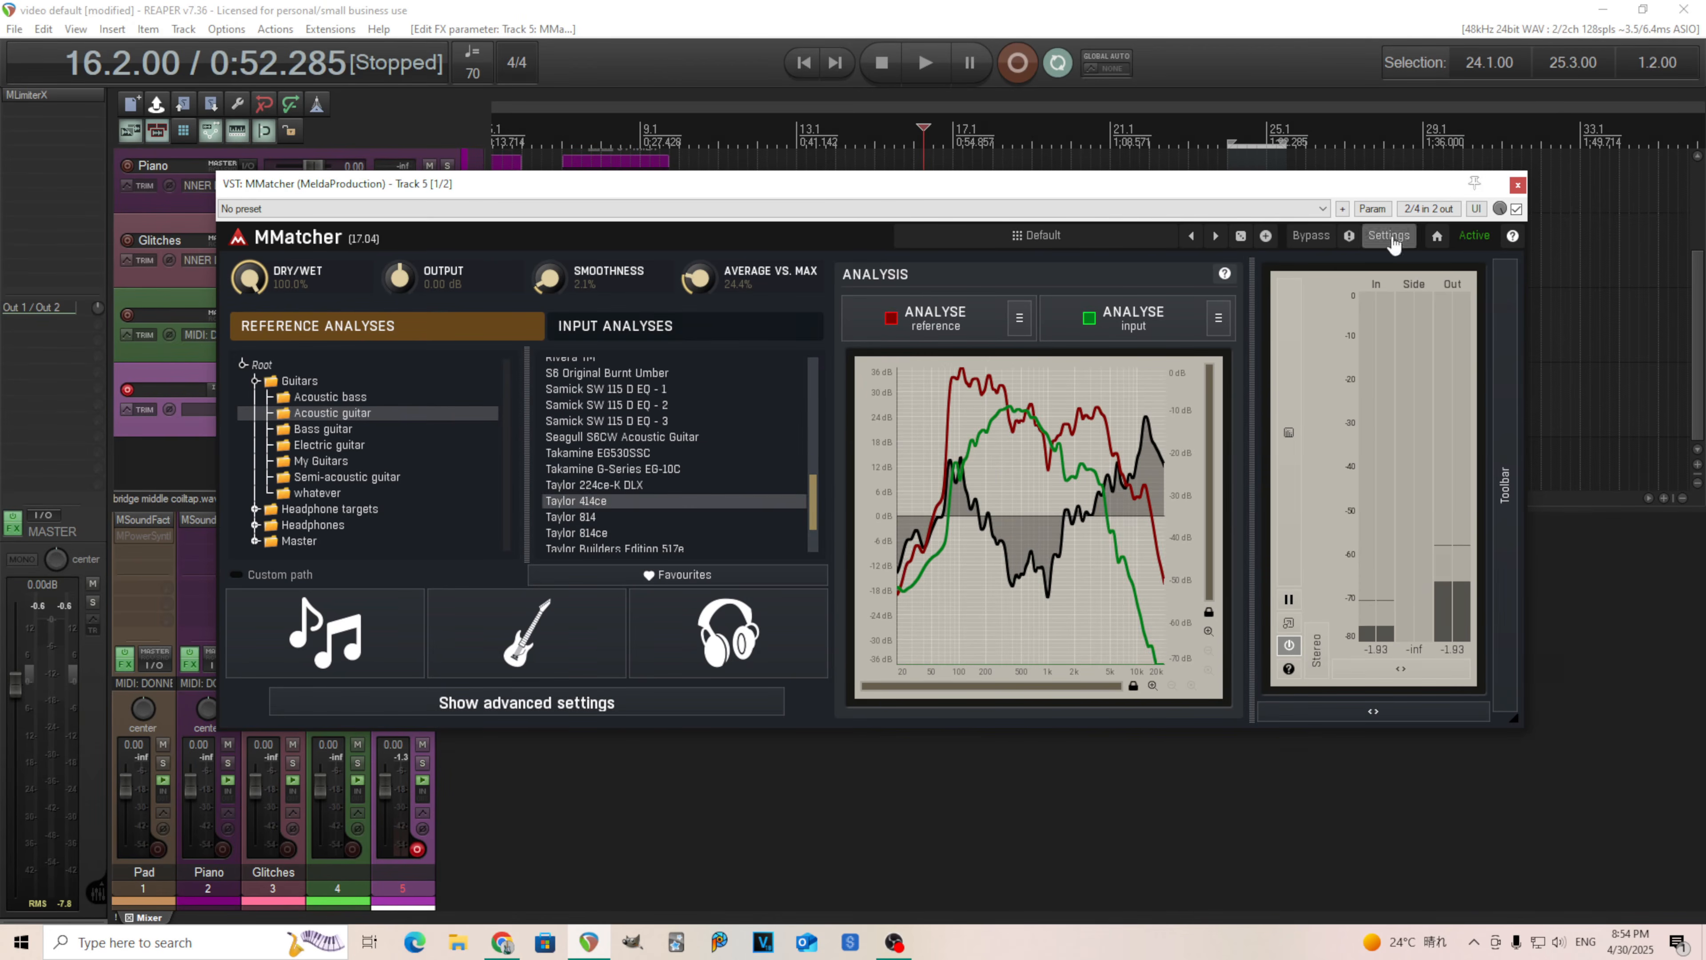
Close MMatcher, check the cabinet in track 5's MGuitarArchitect, and bypass that plugin.
{"action": "left_click", "coordinate": [1517, 187]}
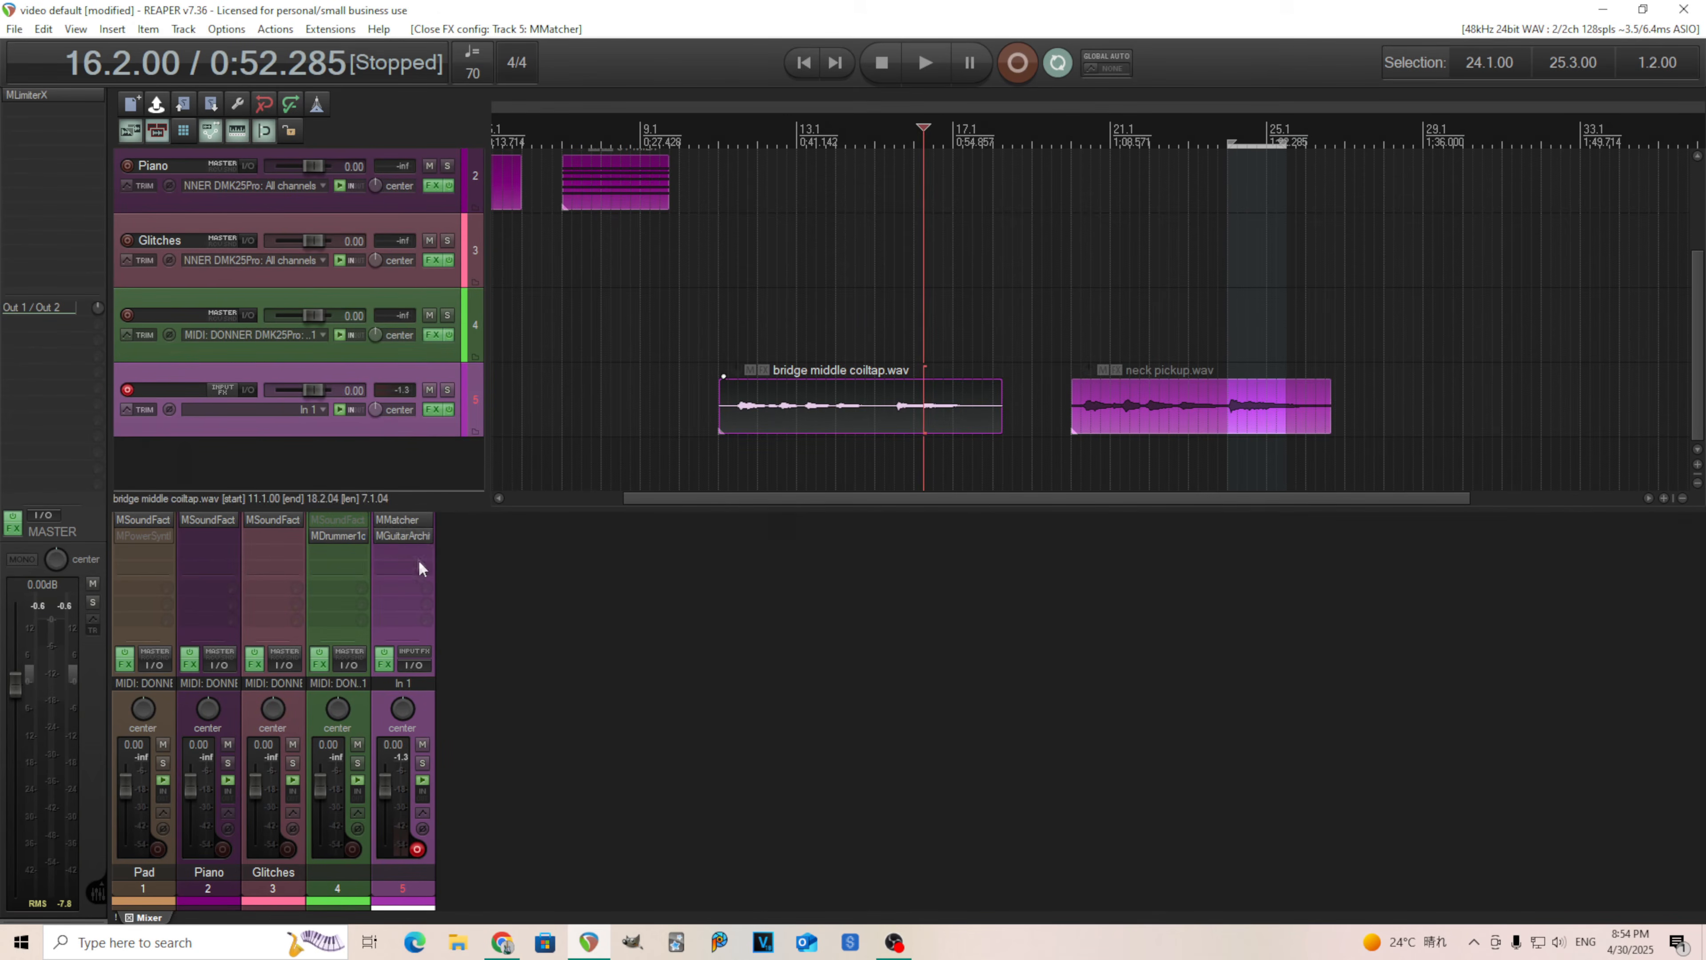
{"action": "left_click", "coordinate": [407, 536]}
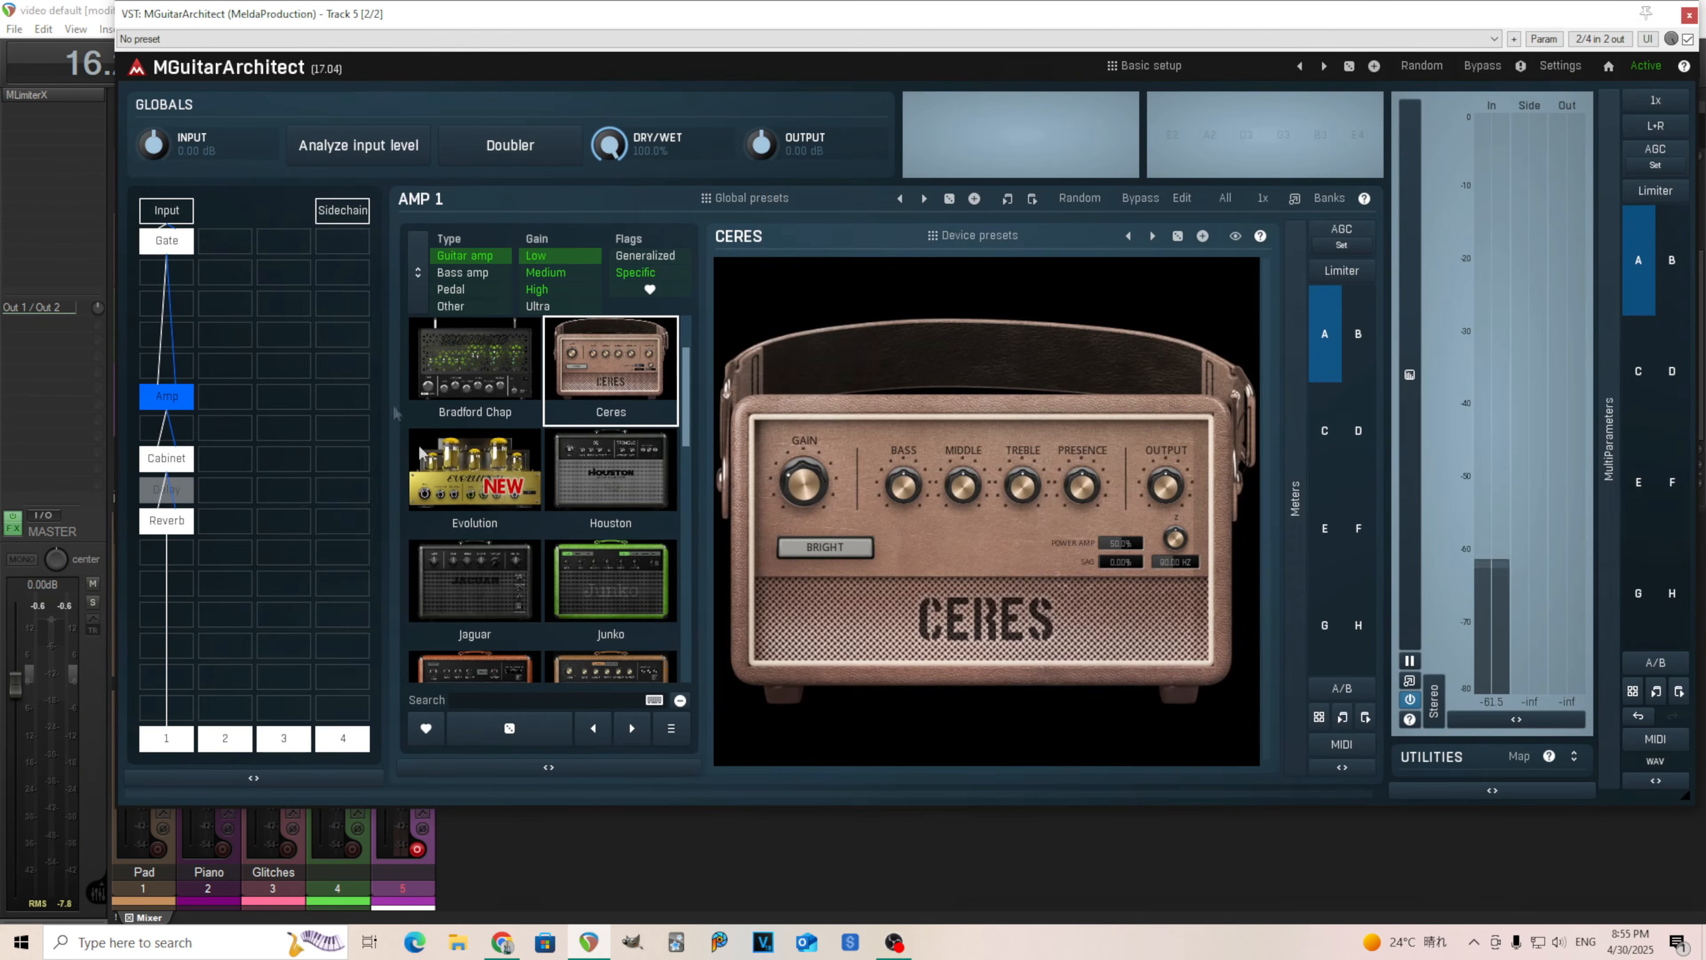
{"action": "left_click", "coordinate": [180, 467]}
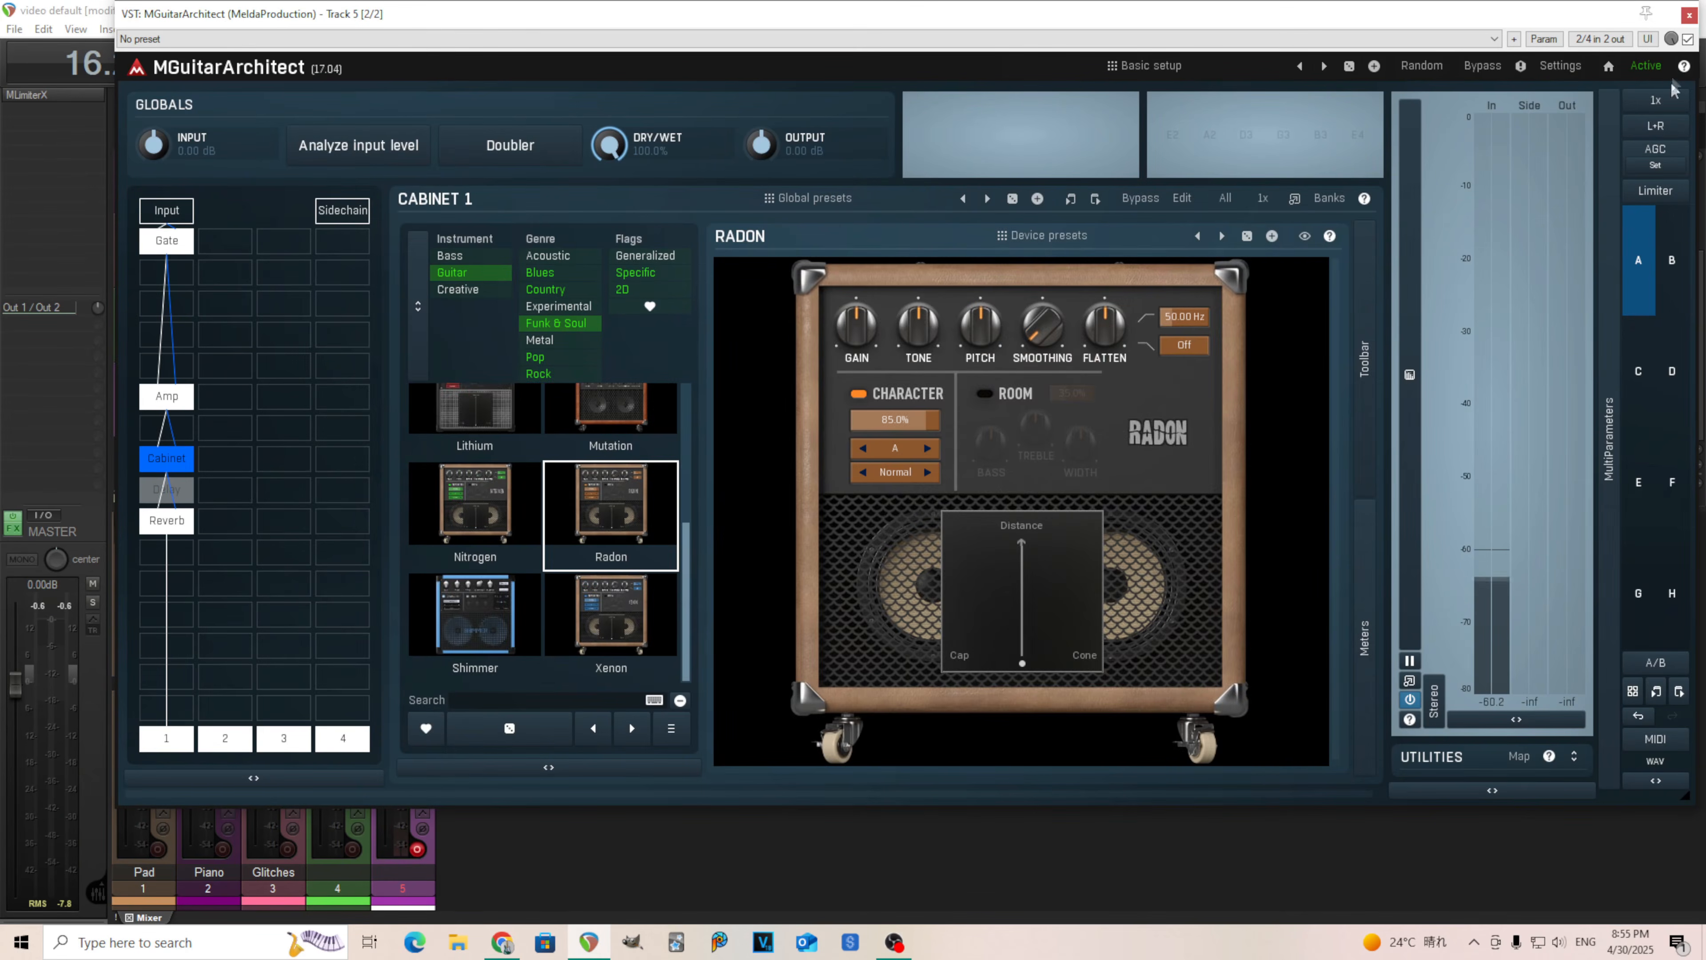
{"action": "left_click", "coordinate": [1689, 16]}
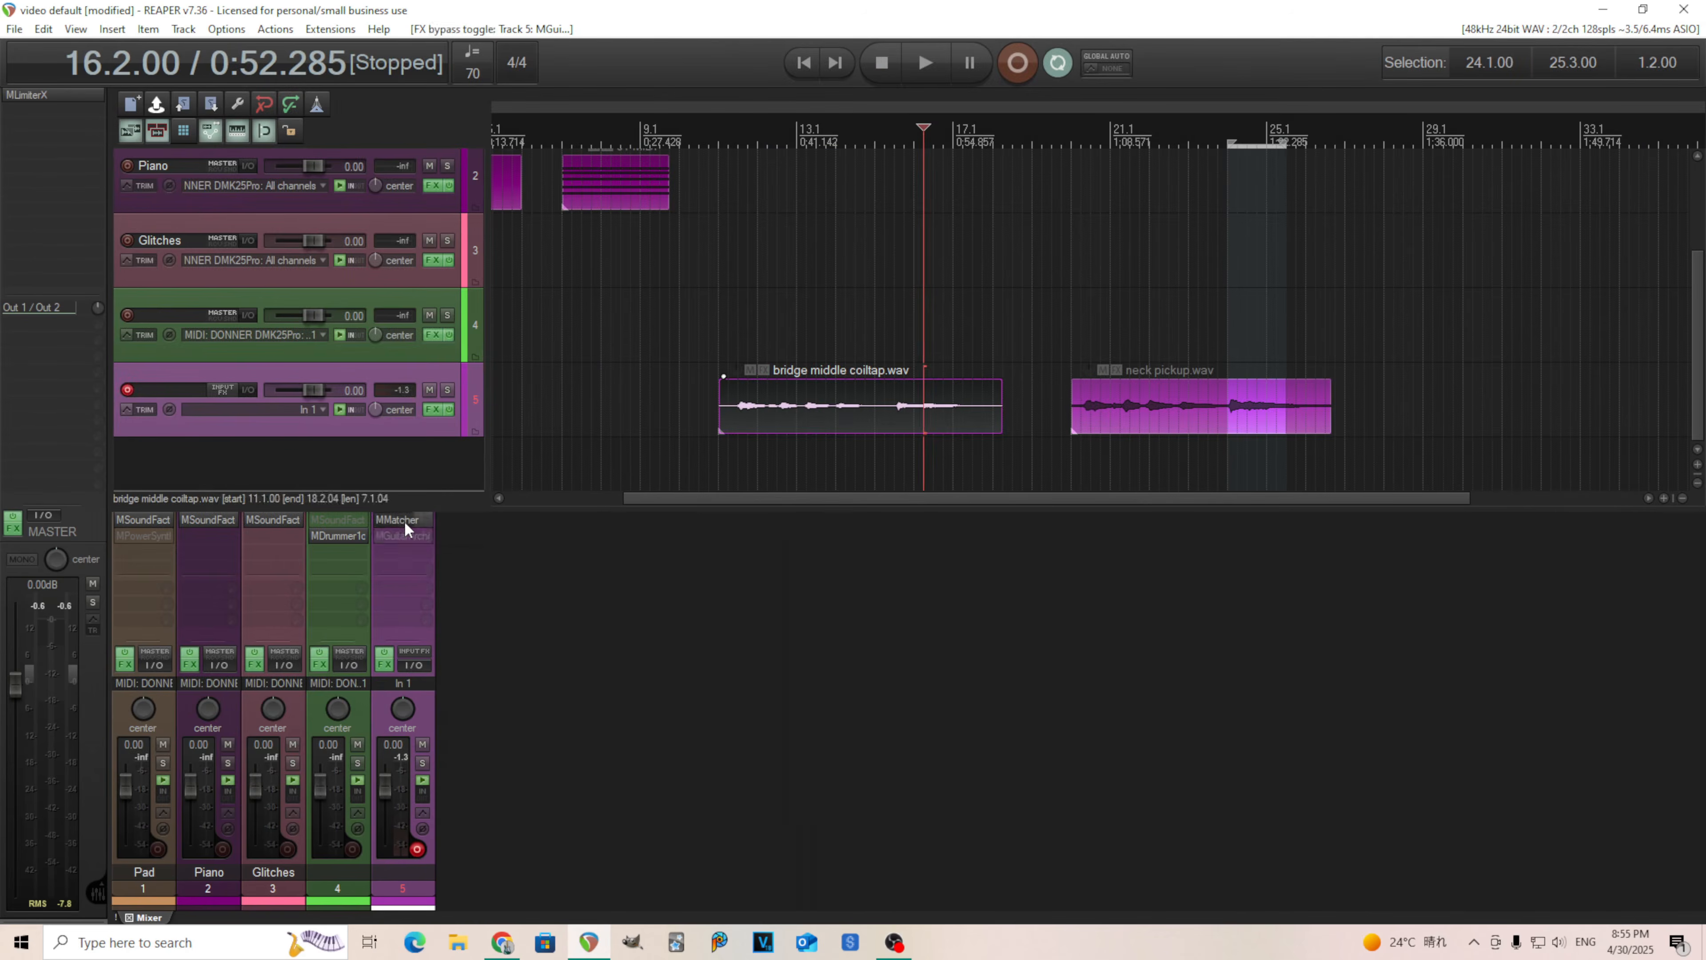
Reopen MMatcher on track 5 and raise its Output to +7.30 dB.
{"action": "left_click", "coordinate": [404, 521]}
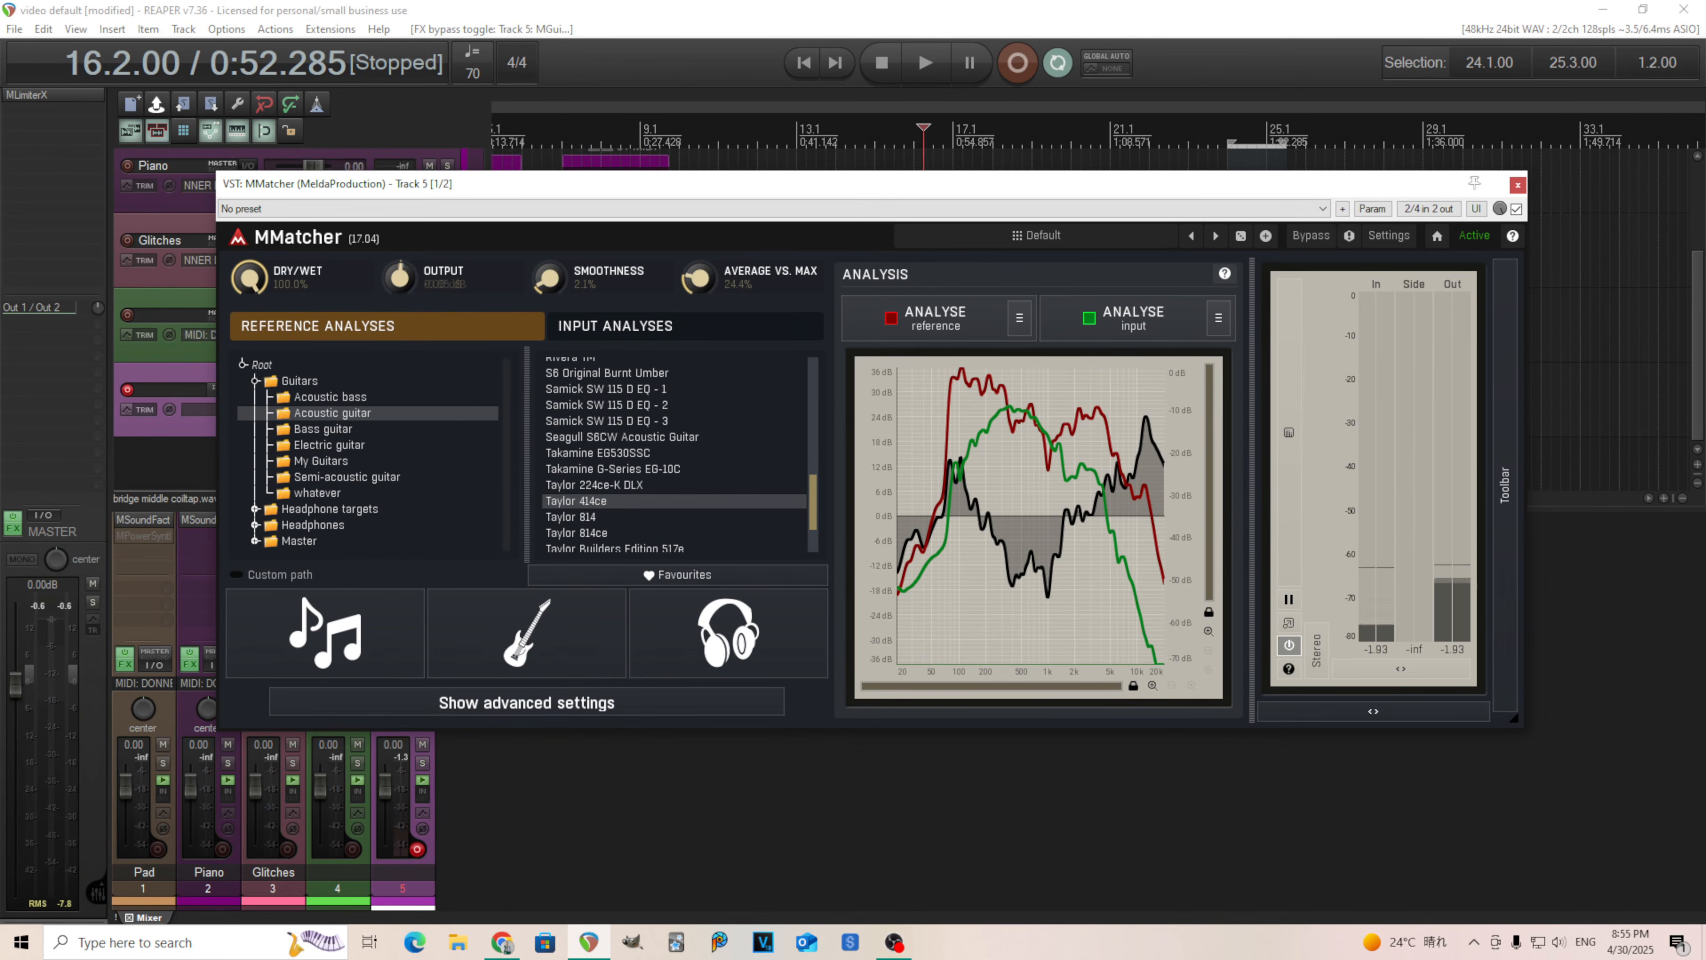
{"action": "left_click_drag", "start_coordinate": [431, 287], "coordinate": [431, 279]}
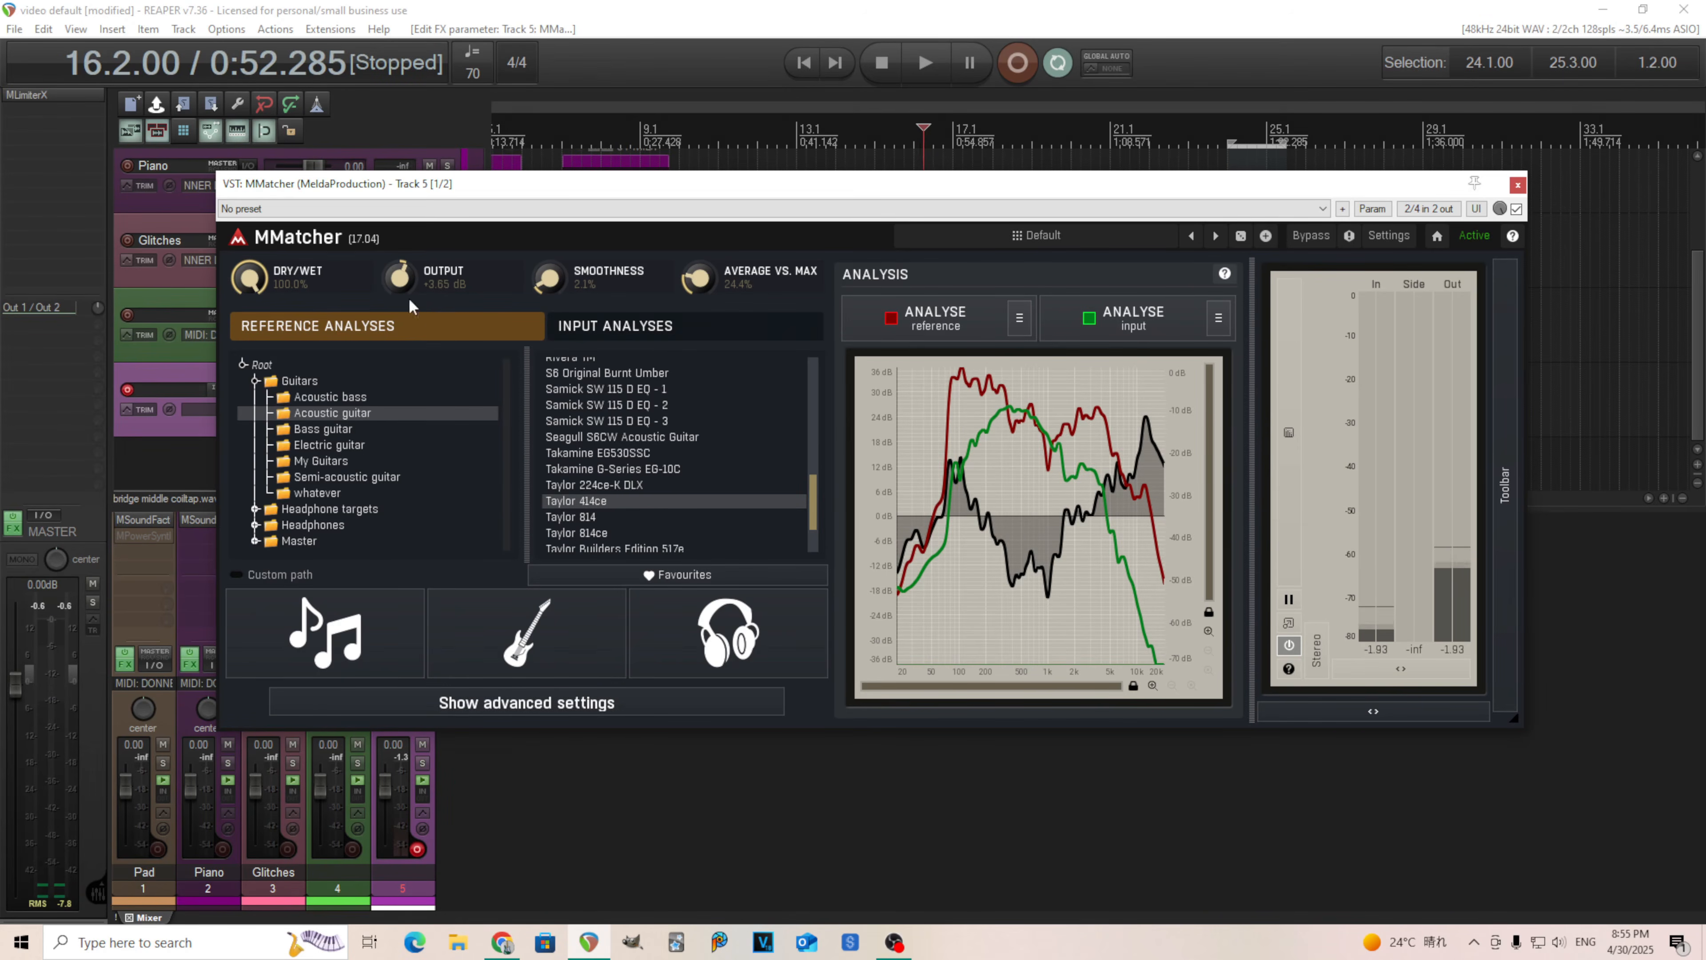
{"action": "left_click_drag", "start_coordinate": [407, 279], "coordinate": [400, 274]}
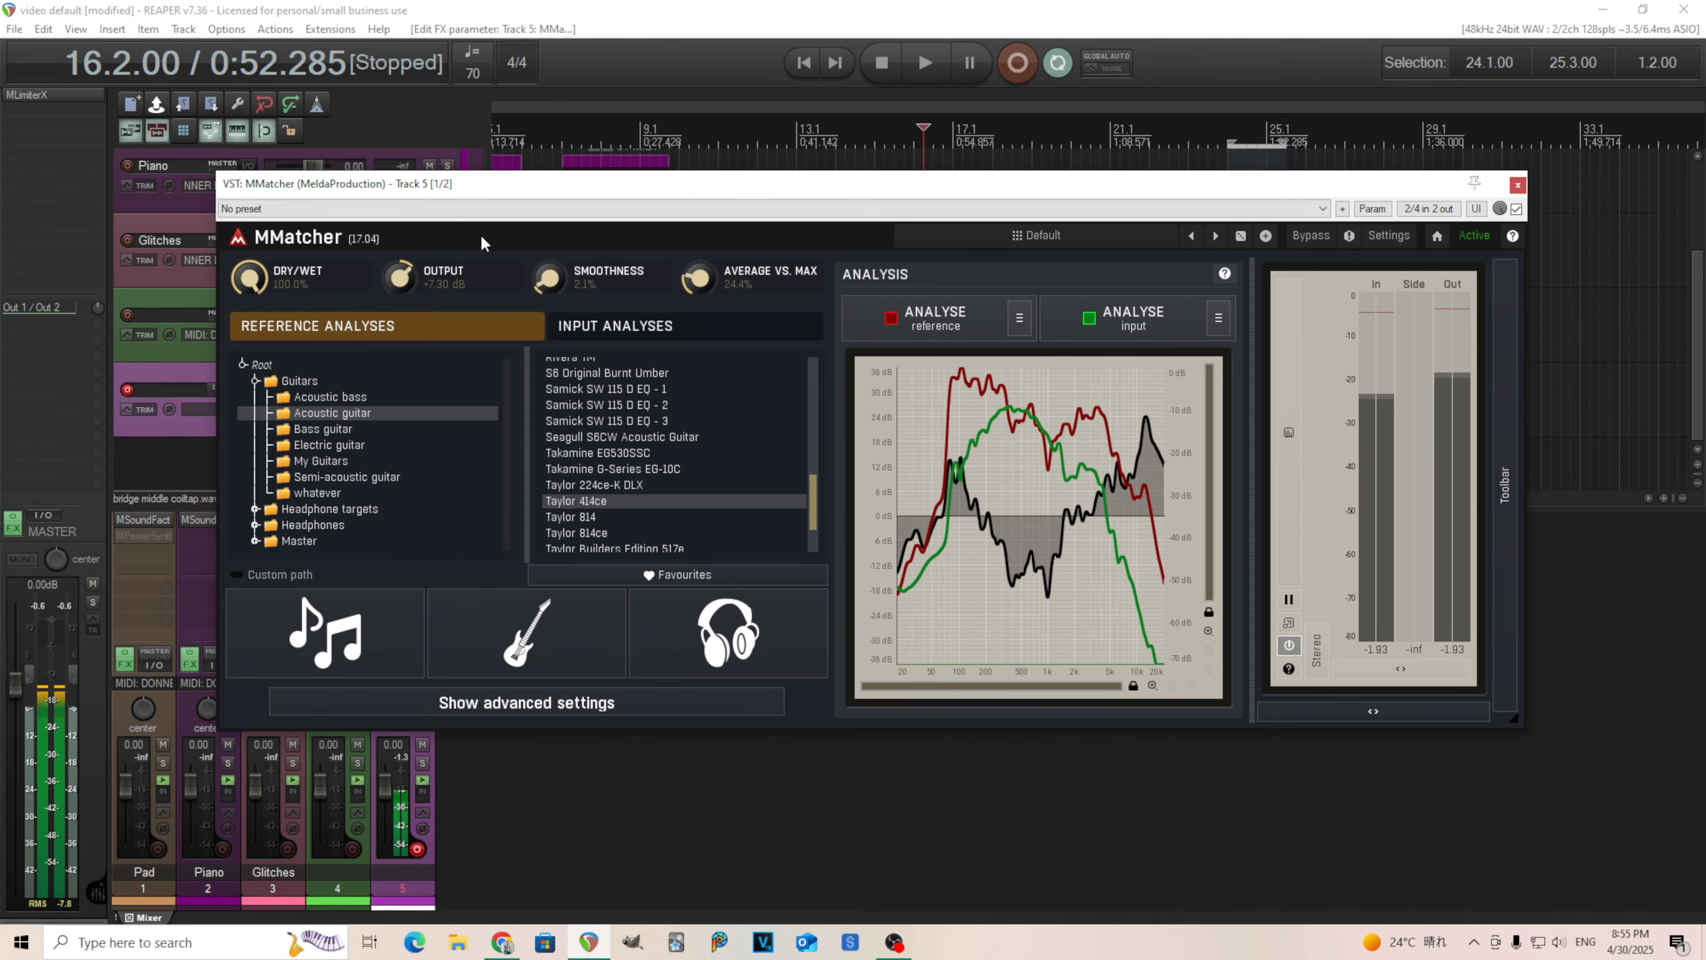
Load the Seagull S6CW Acoustic Guitar reference analysis and disarm track 5 for recording.
{"action": "left_click", "coordinate": [652, 435]}
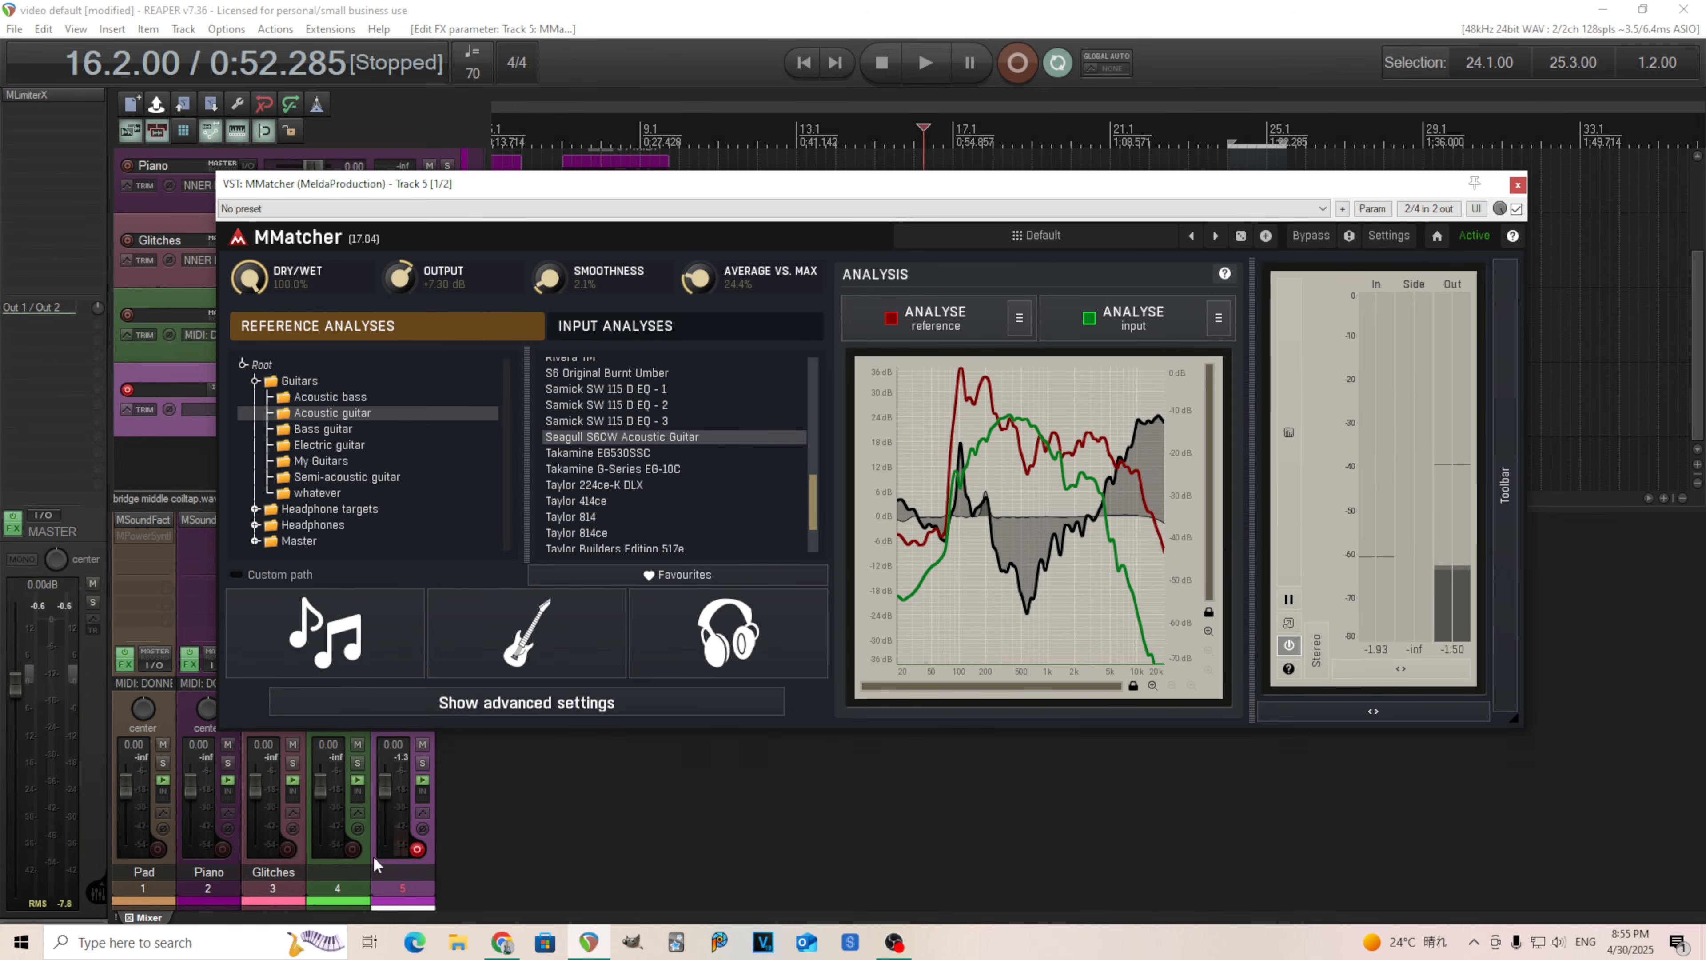
{"action": "left_click", "coordinate": [416, 850]}
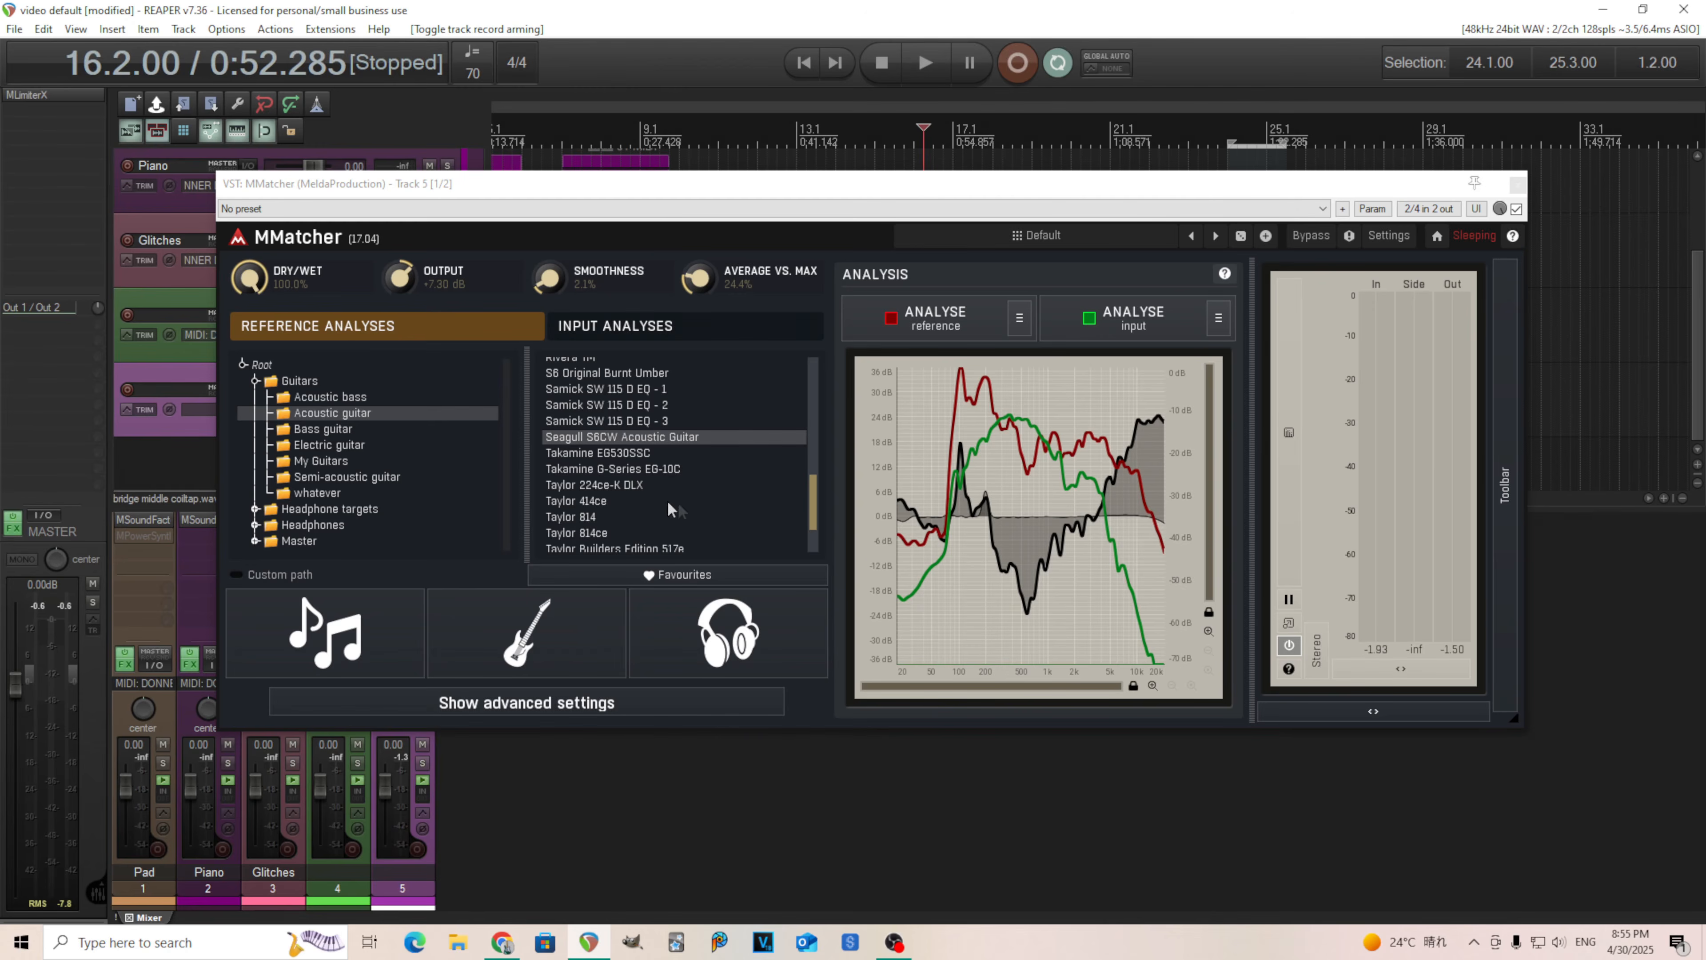
Show the saved input analyses, and examine MMatcher's advanced settings, switching Minimum phase and restoring it.
{"action": "left_click", "coordinate": [634, 336]}
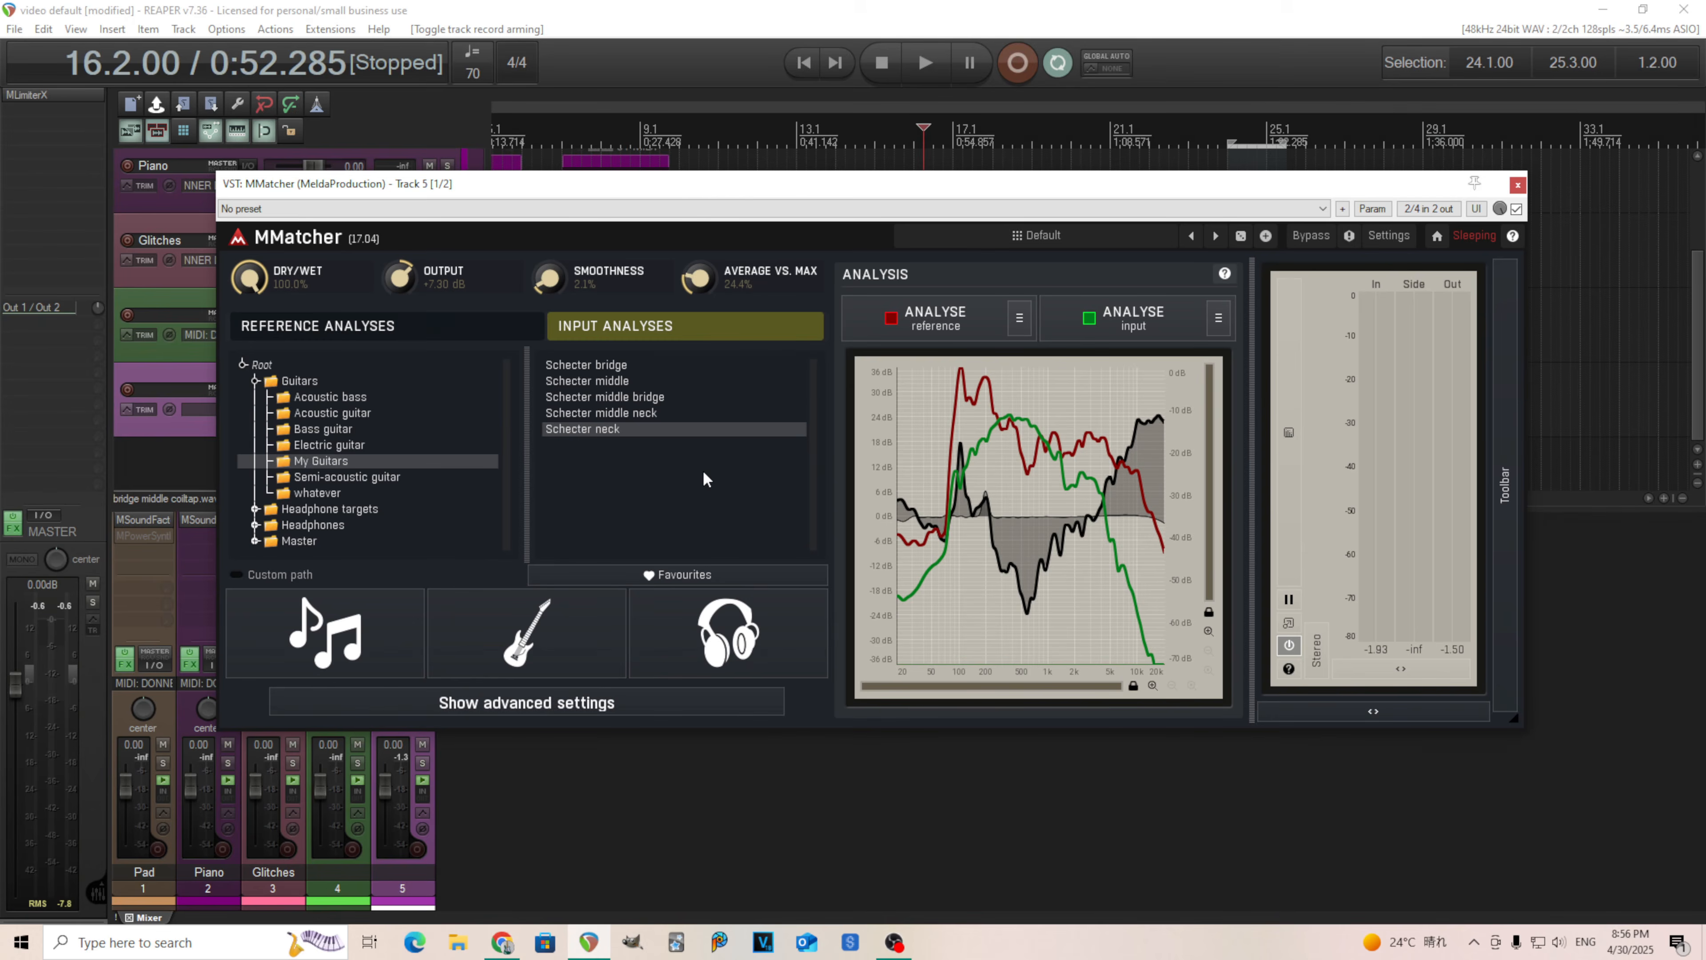
{"action": "left_click", "coordinate": [662, 702]}
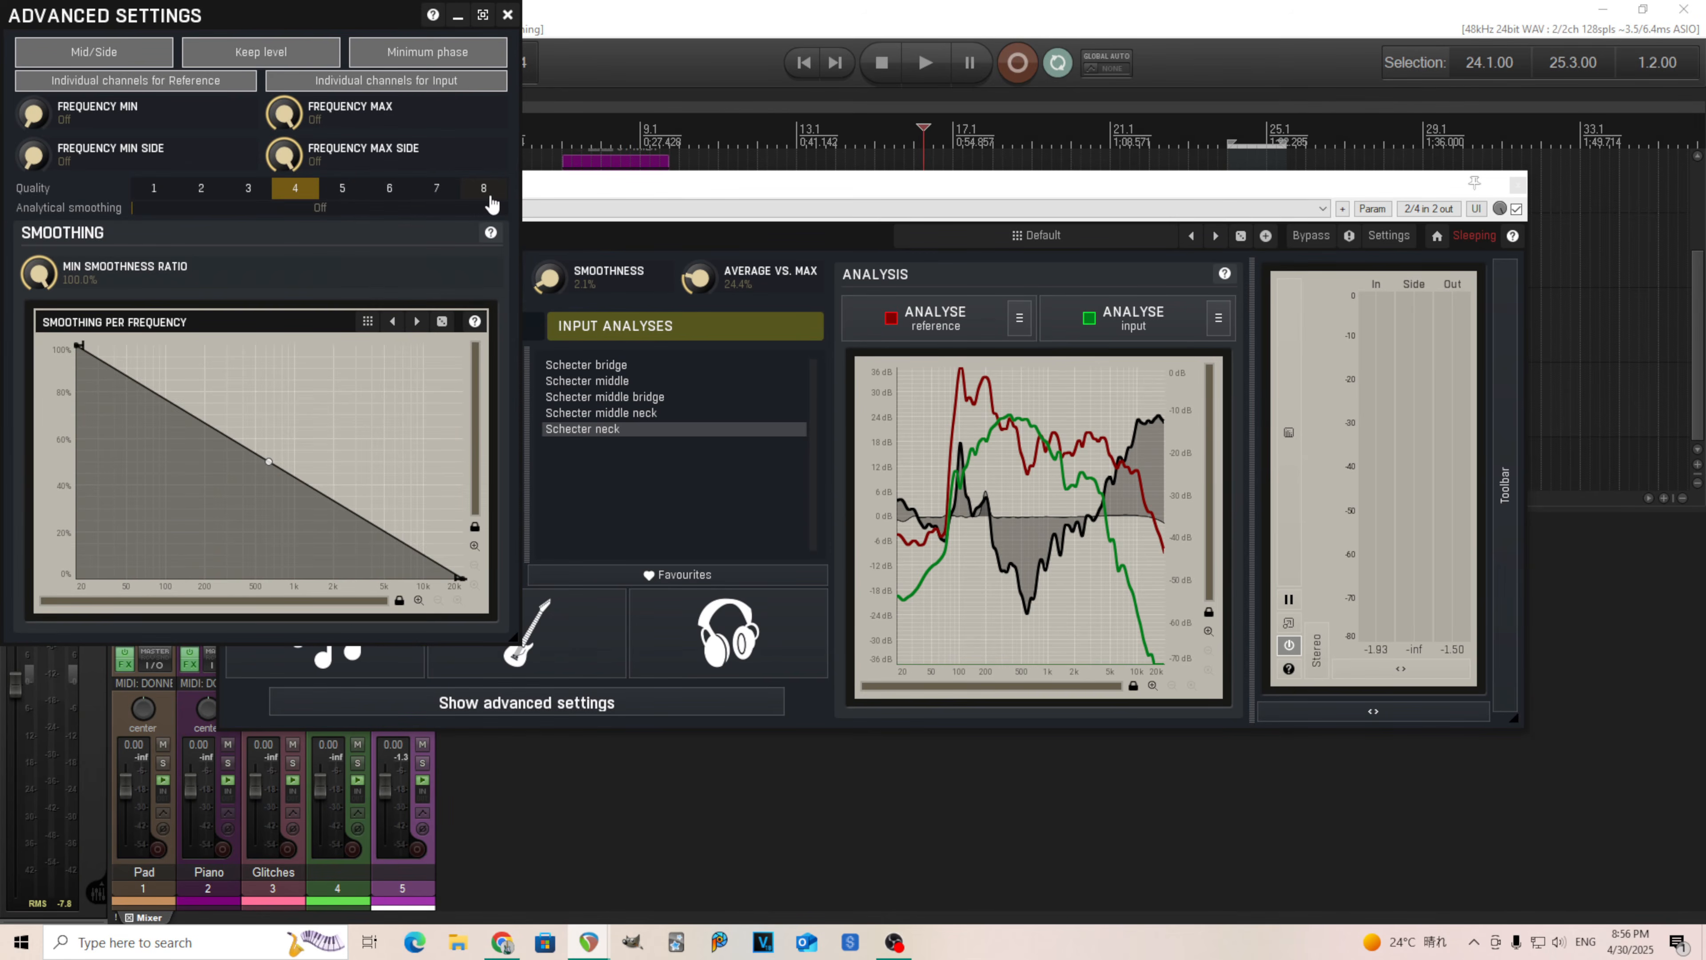
{"action": "left_click", "coordinate": [431, 58]}
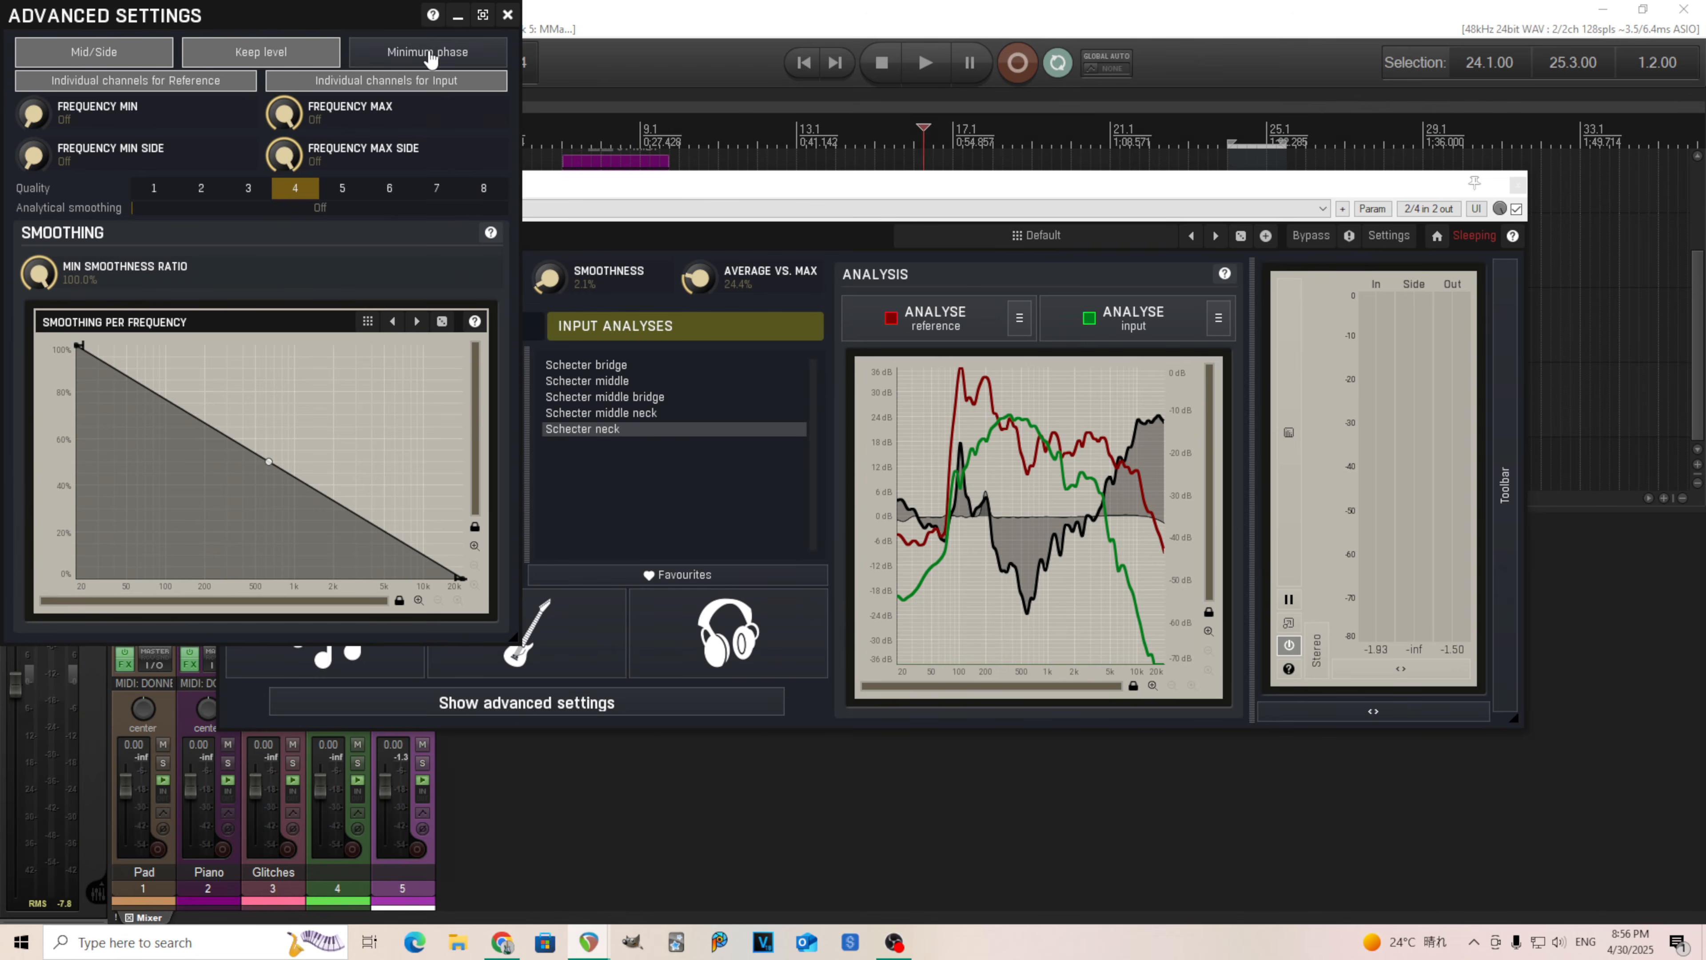
{"action": "left_click", "coordinate": [430, 58]}
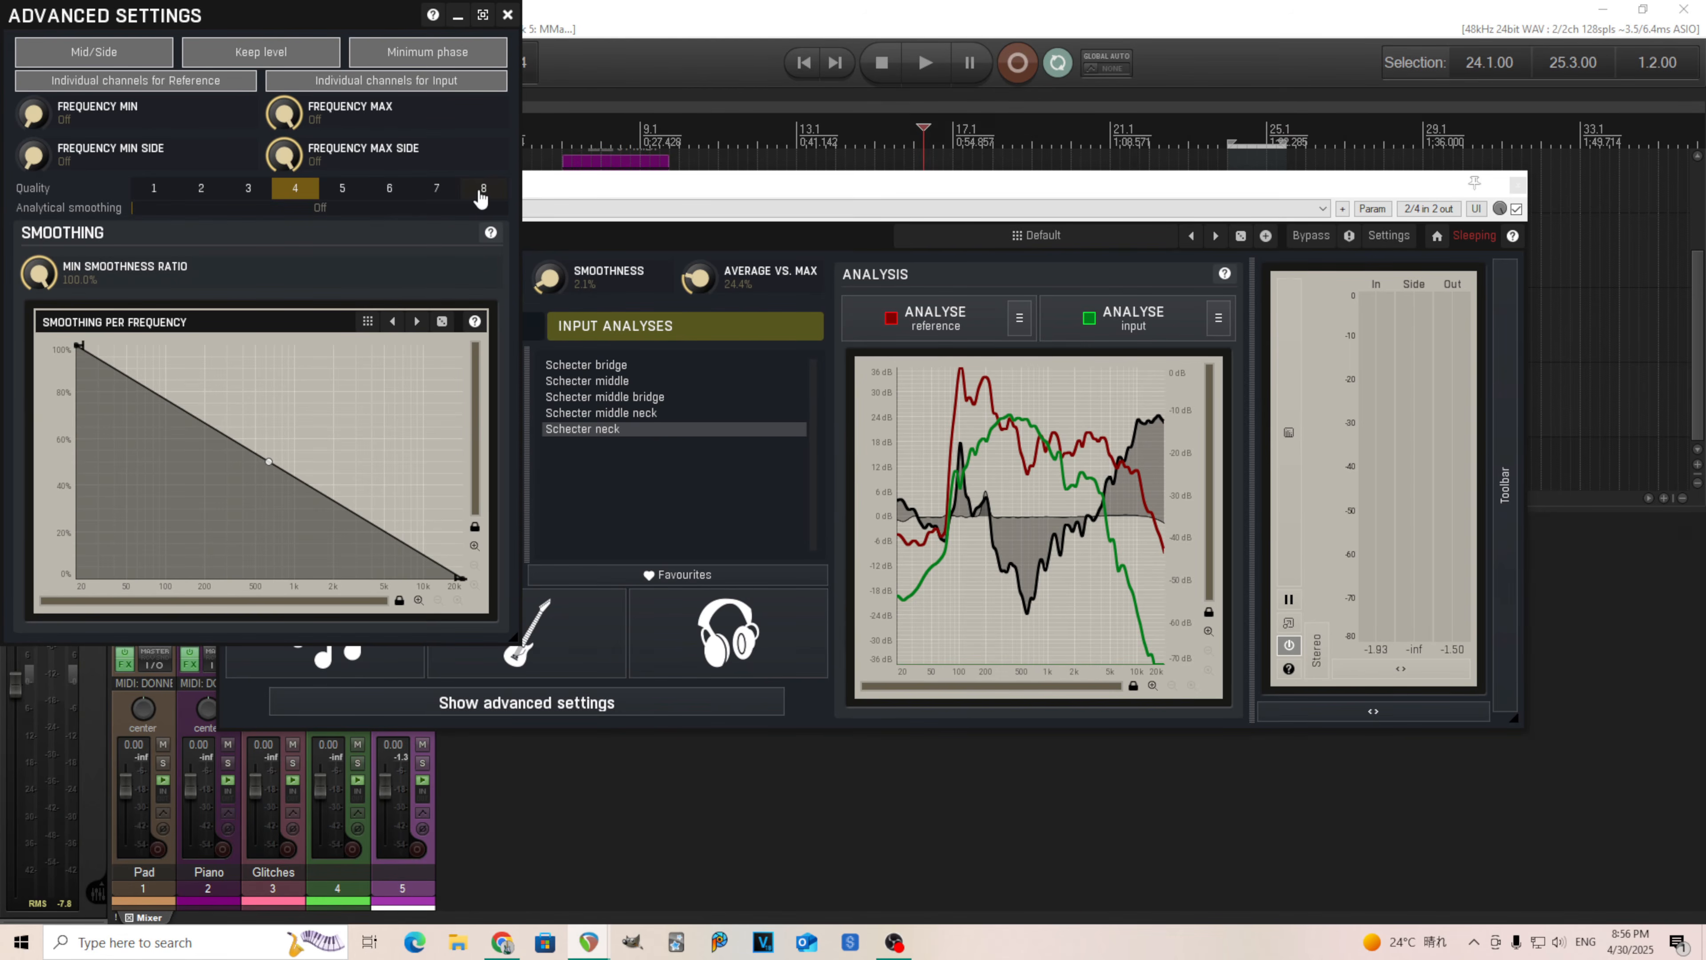
{"action": "left_click", "coordinate": [507, 14]}
Reposition the MMatcher window slightly and try to resize it.
{"action": "left_click_drag", "start_coordinate": [607, 191], "coordinate": [591, 191]}
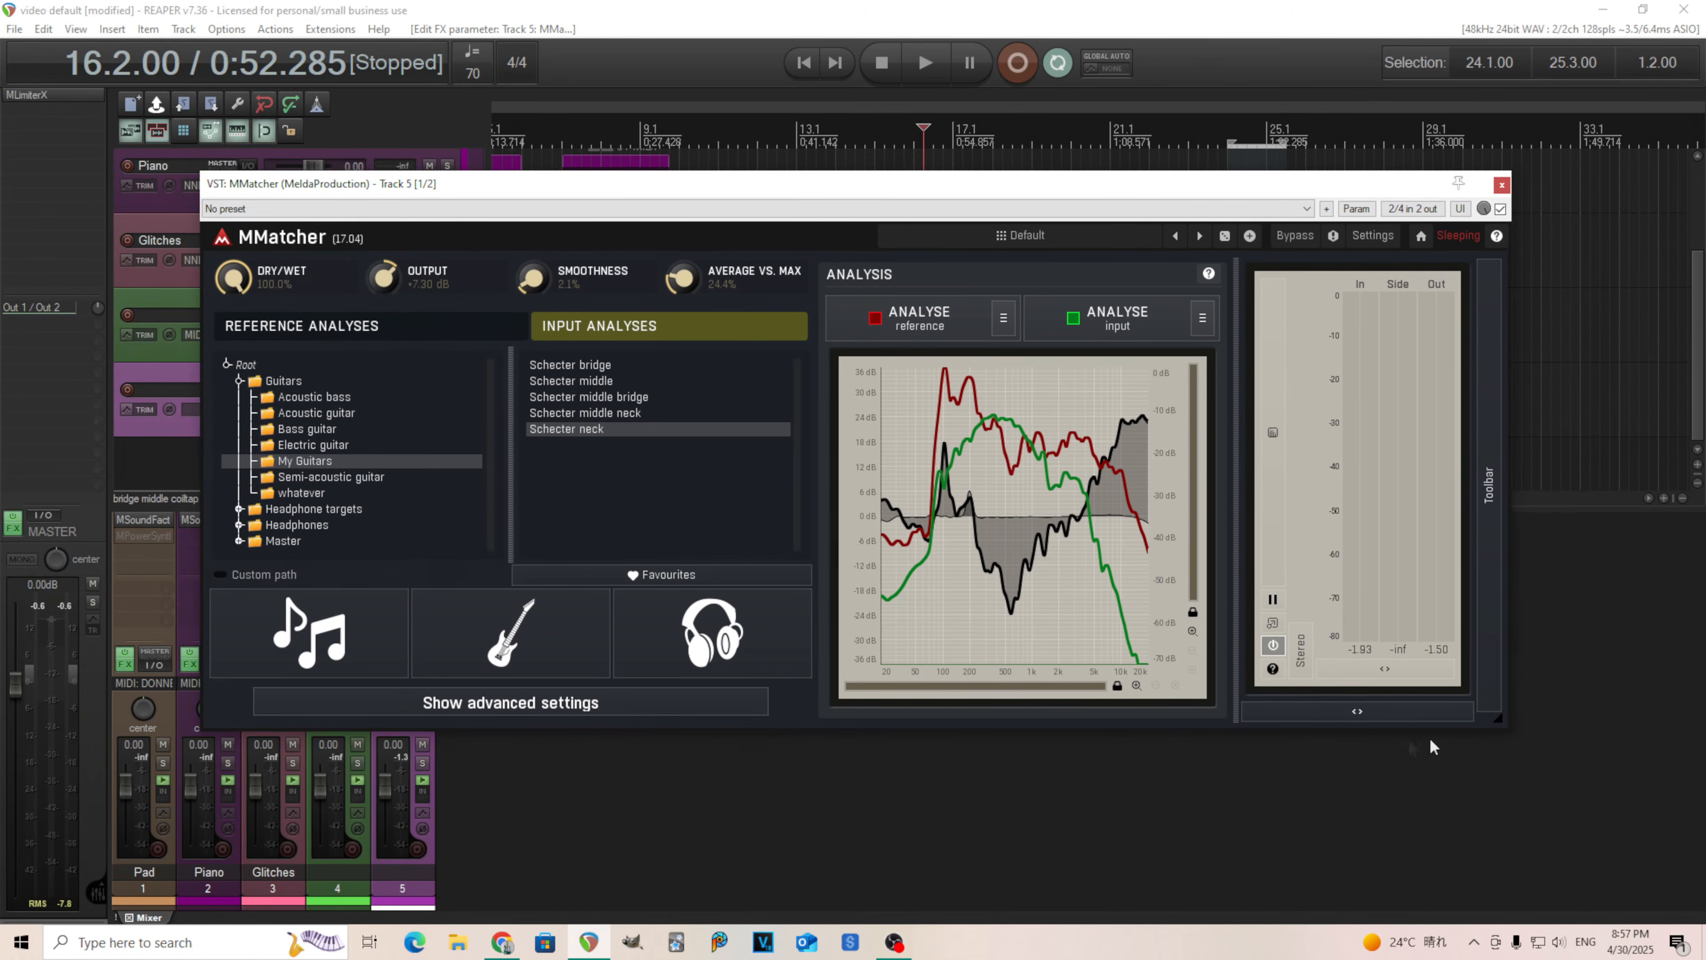
{"action": "left_click_drag", "start_coordinate": [1500, 727], "coordinate": [1456, 724]}
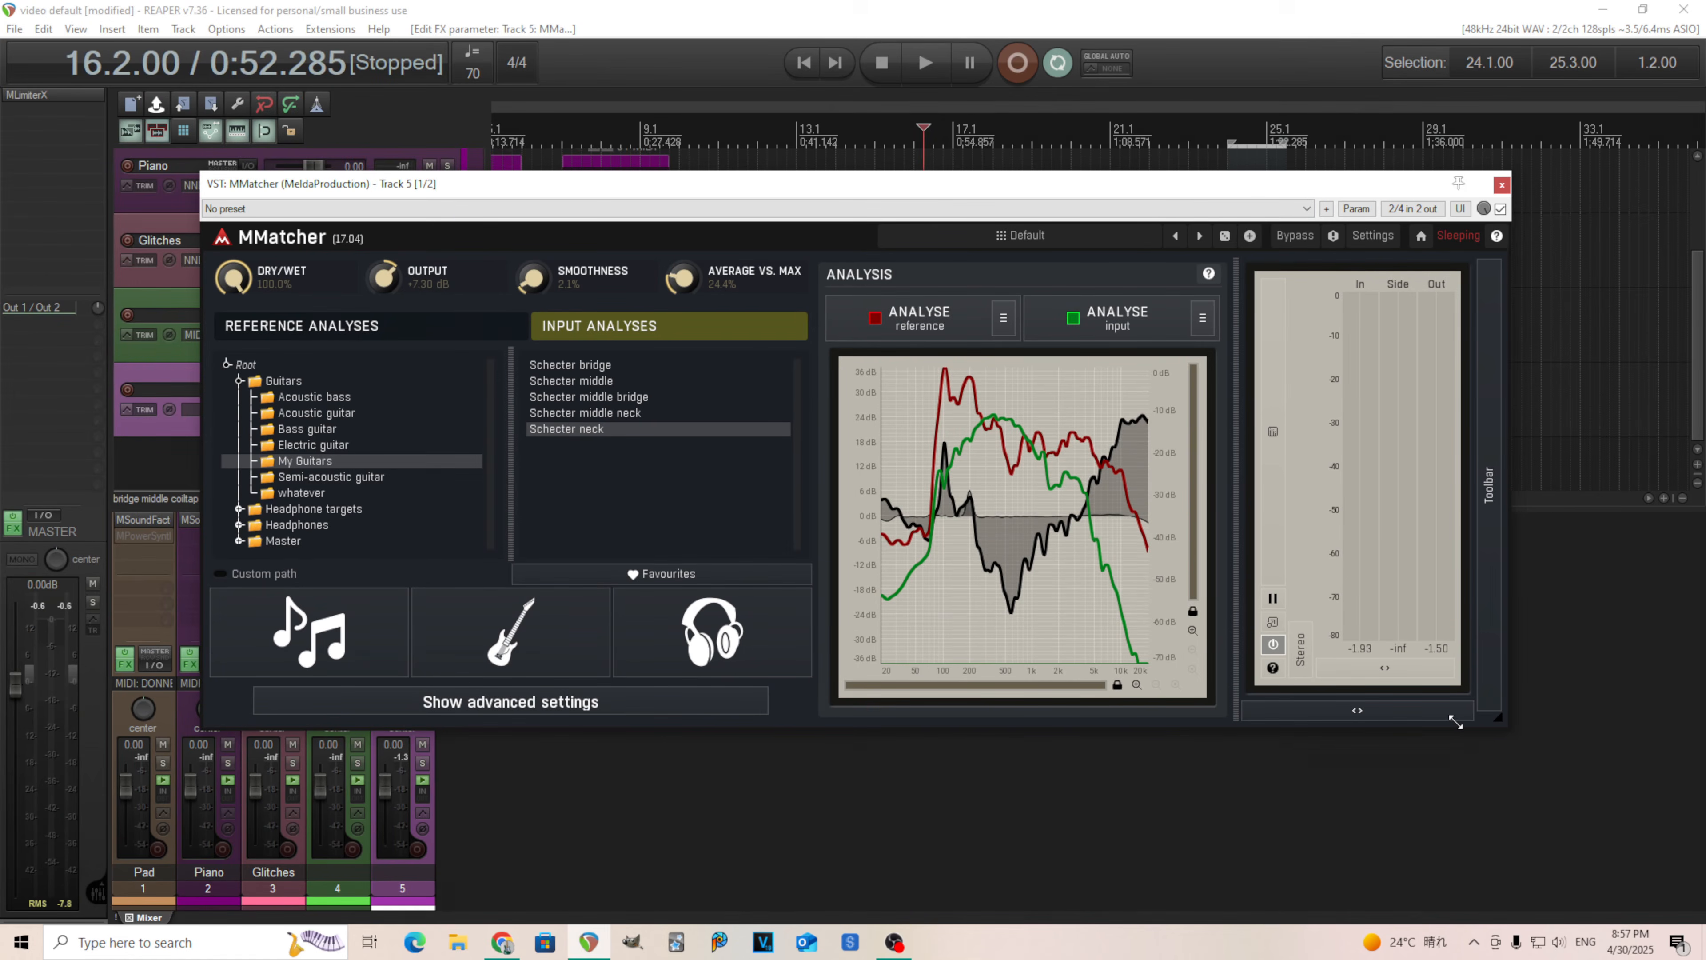